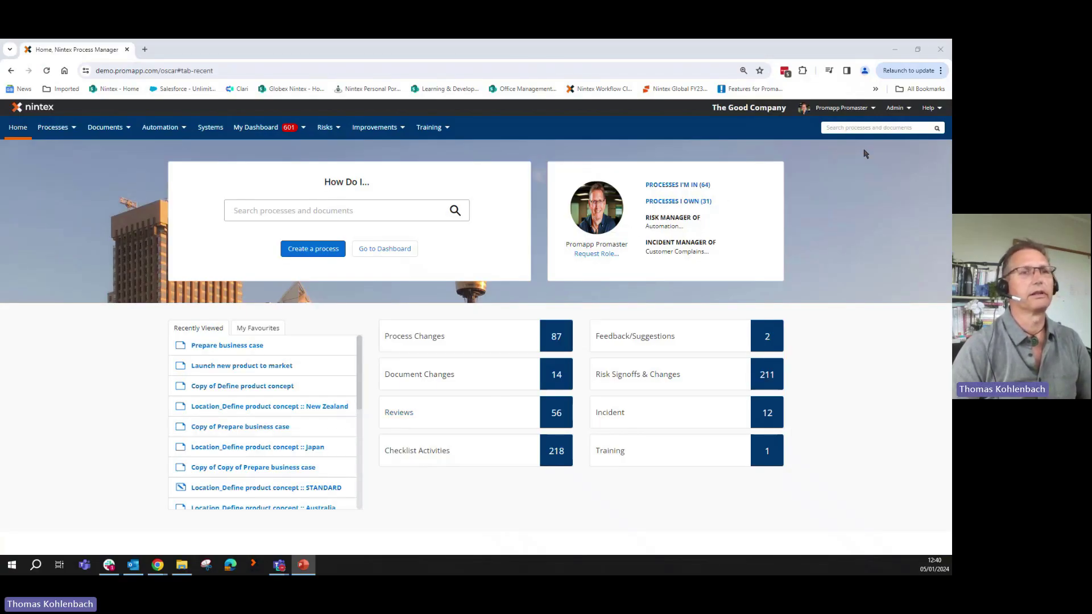
Check which roles can access process models in the system configuration settings
left_click(896, 109)
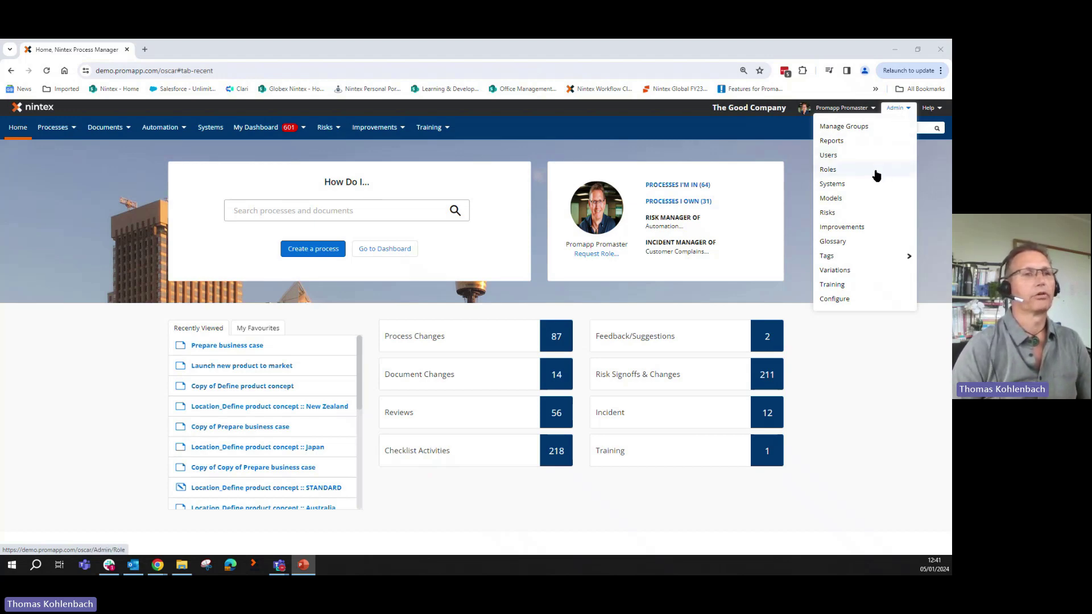
mouse_move(898, 110)
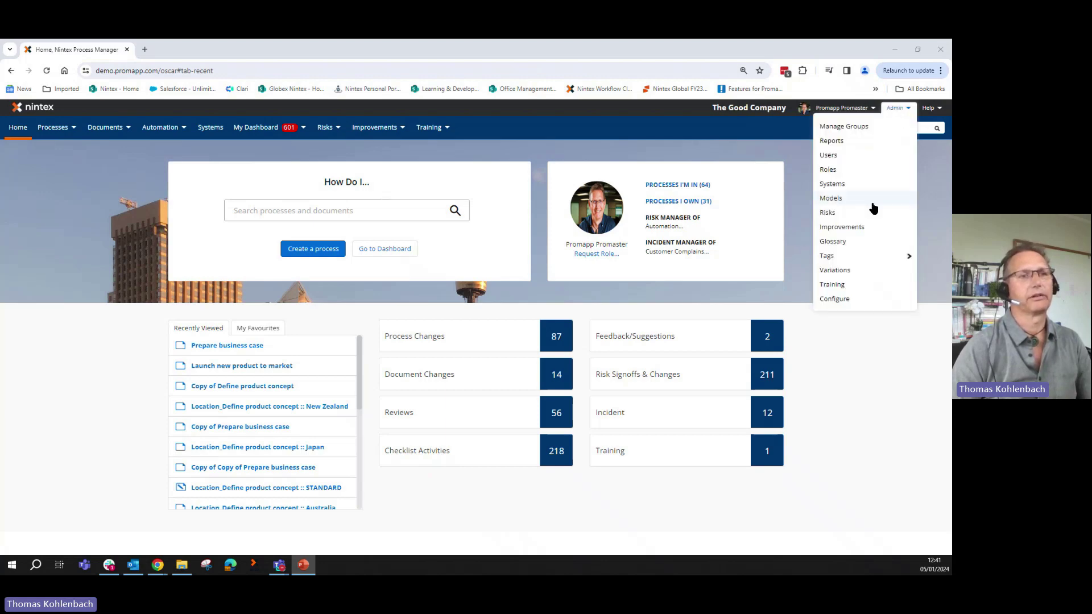
left_click(840, 301)
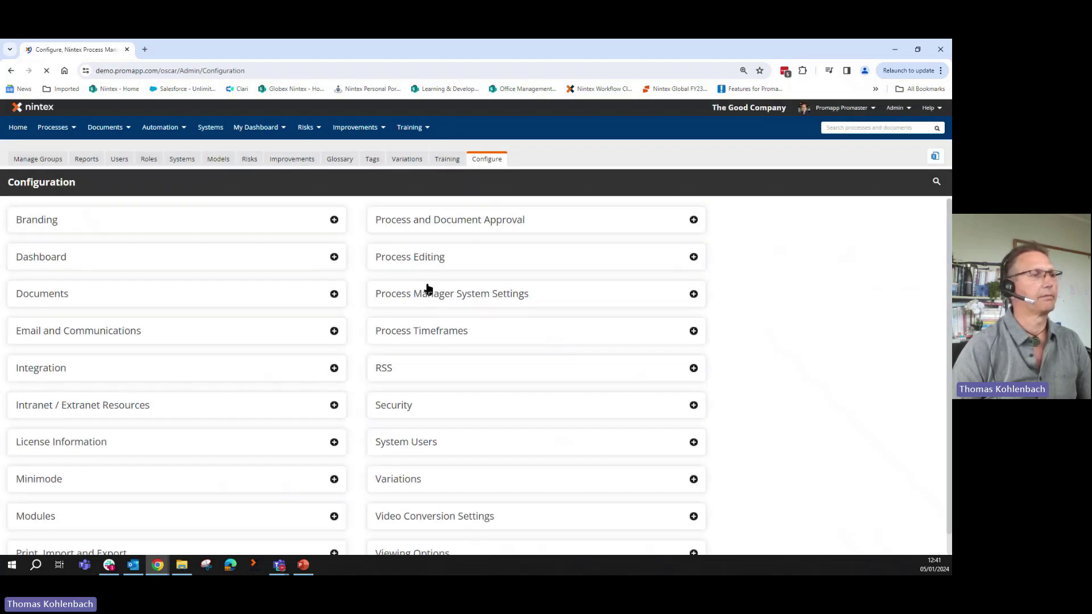
left_click(222, 158)
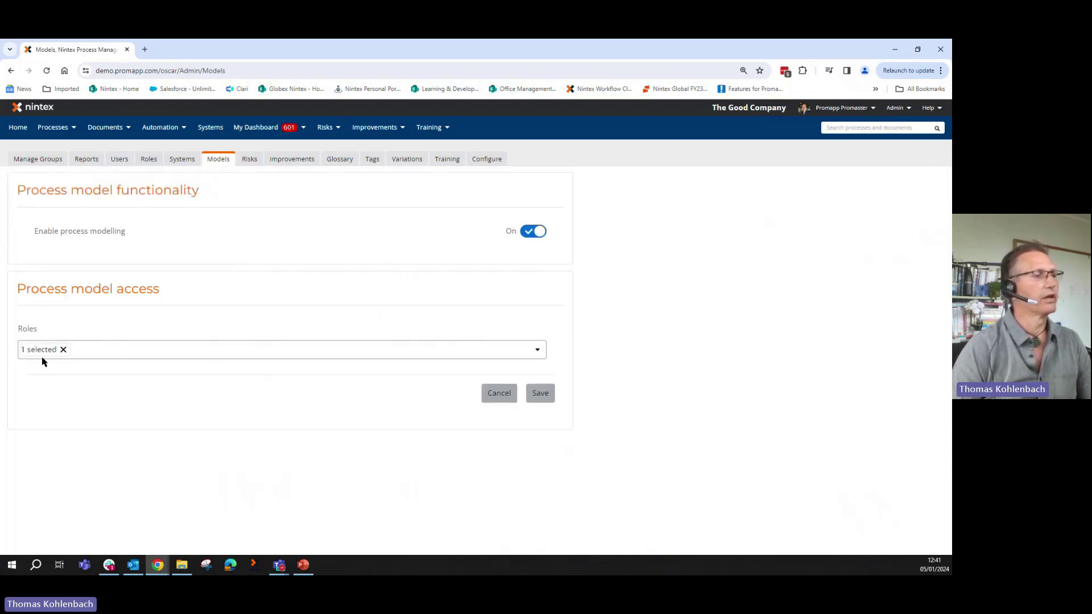
left_click(538, 350)
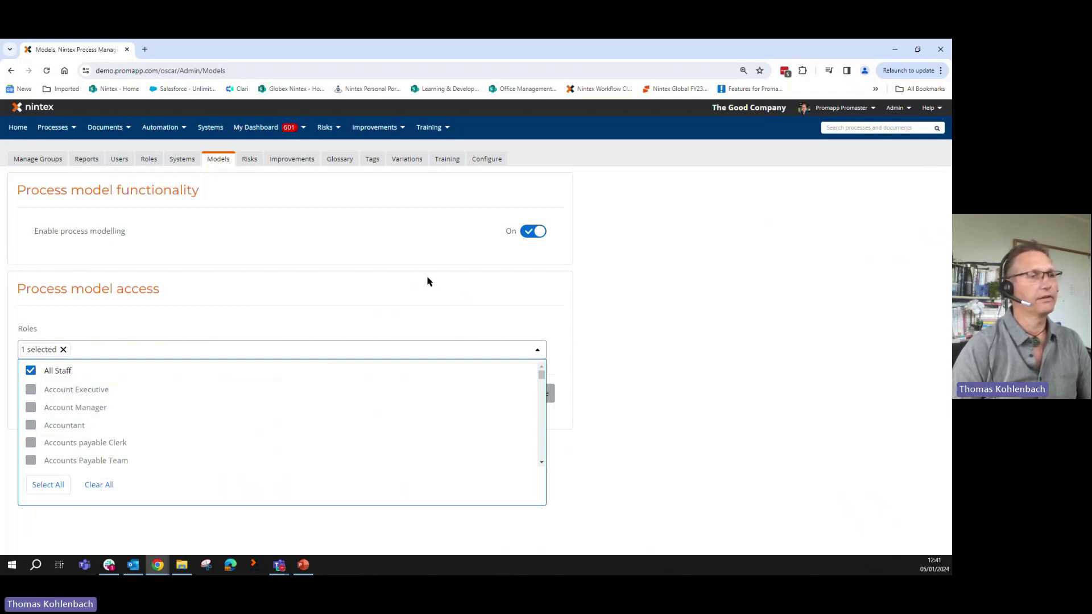
Go to the Process models list showing the 10 existing models
left_click(23, 130)
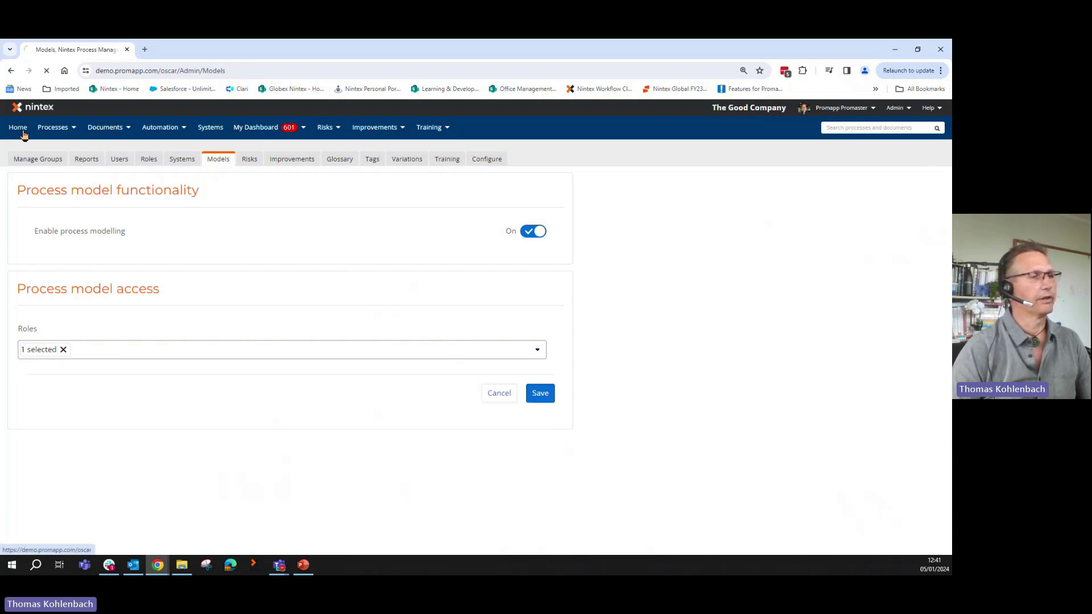
left_click(57, 128)
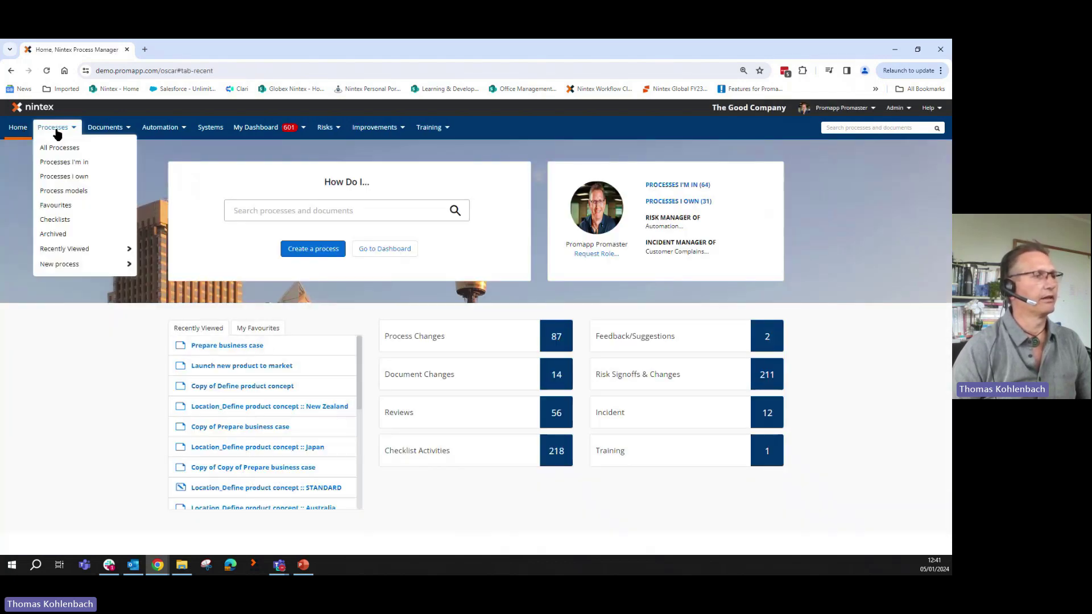
left_click(55, 193)
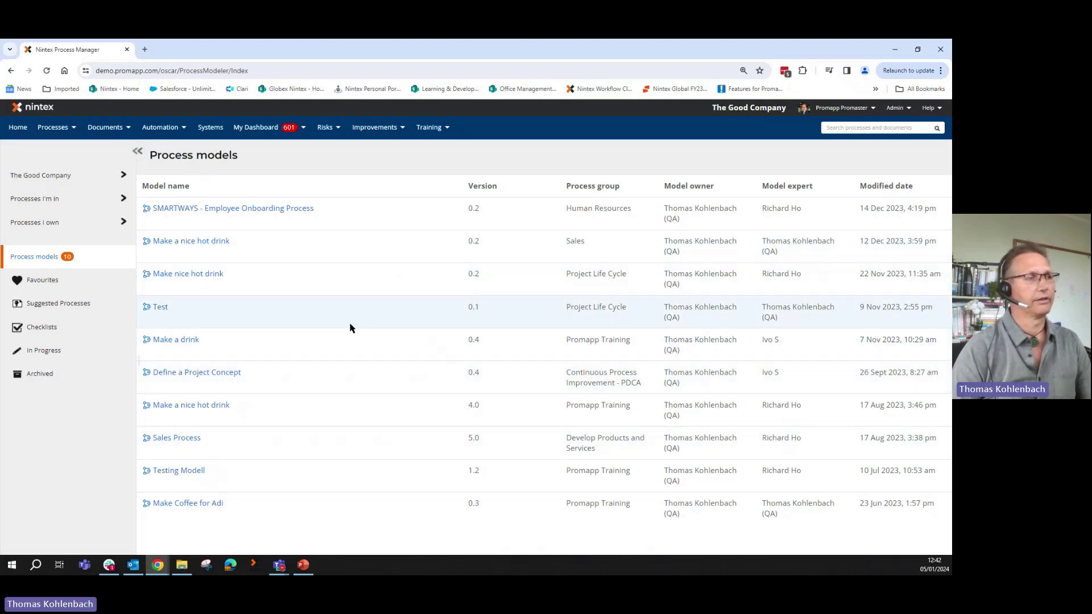
Bring up the New process submenu under Processes
left_click(53, 127)
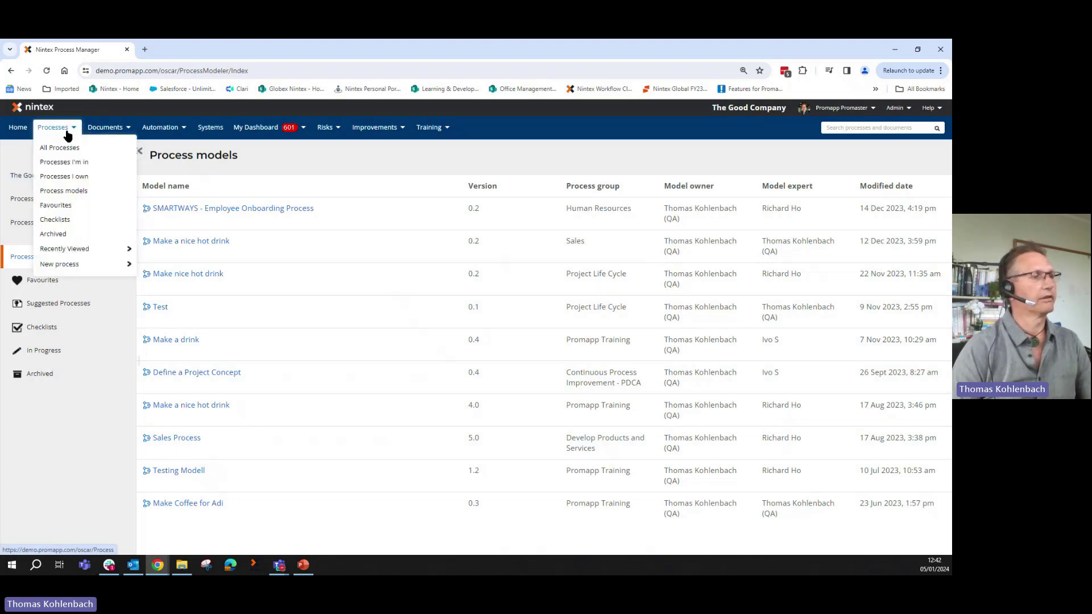
left_click(46, 127)
mouse_move(78, 264)
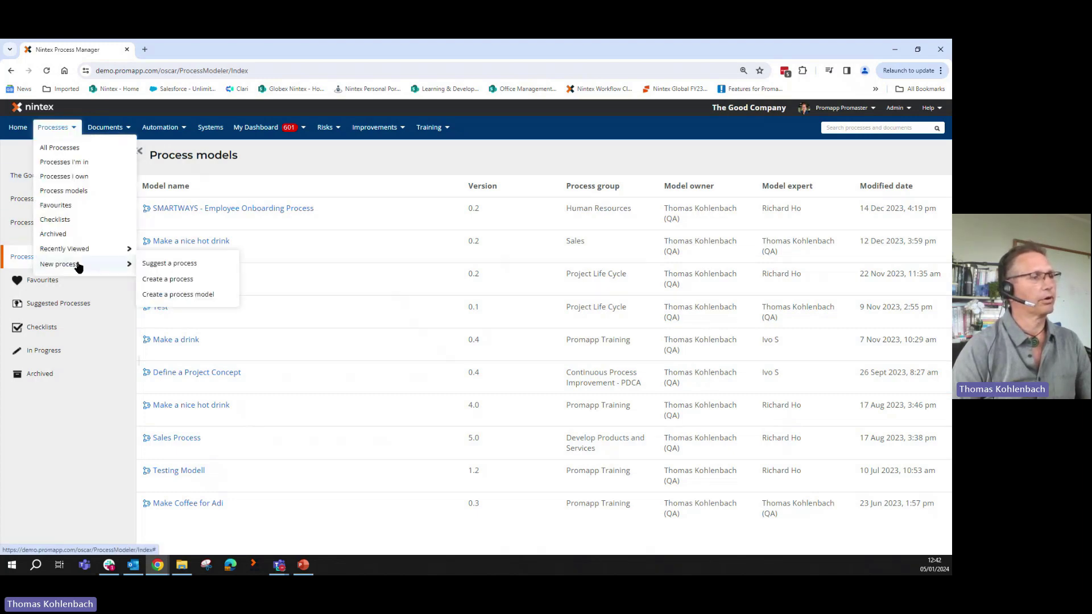
Start a new model in Develop Products and Services titled 'Develop of a new product'
left_click(188, 297)
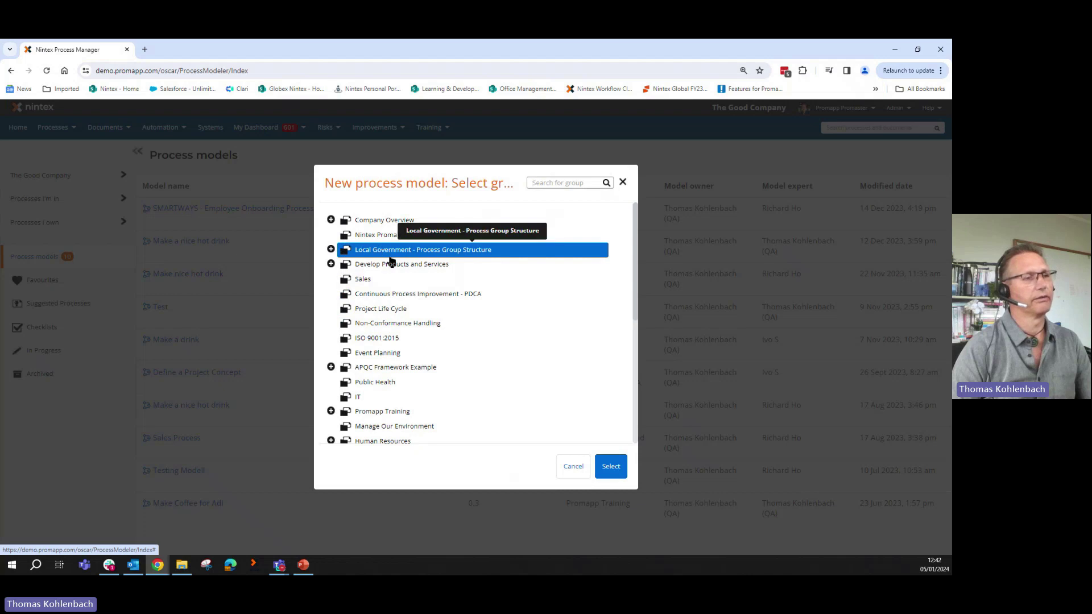
left_click(424, 266)
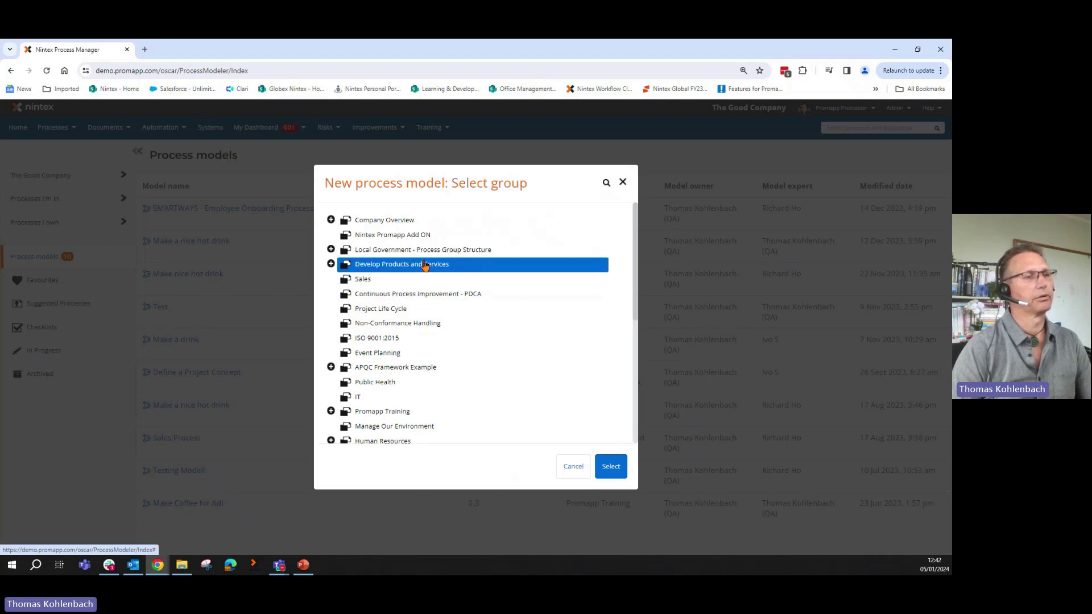
left_click(617, 475)
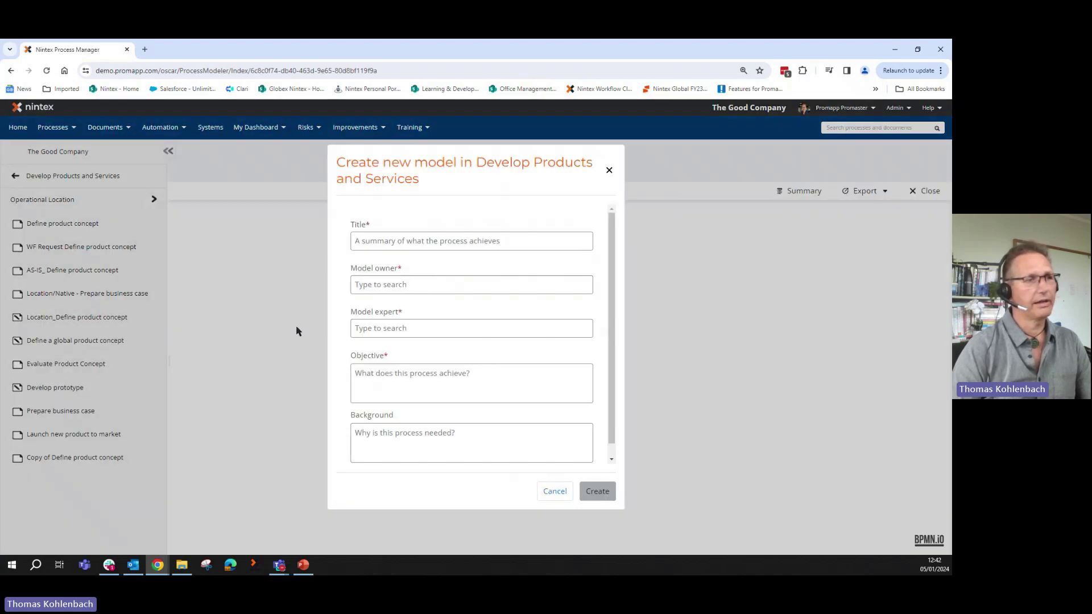
left_click(474, 245)
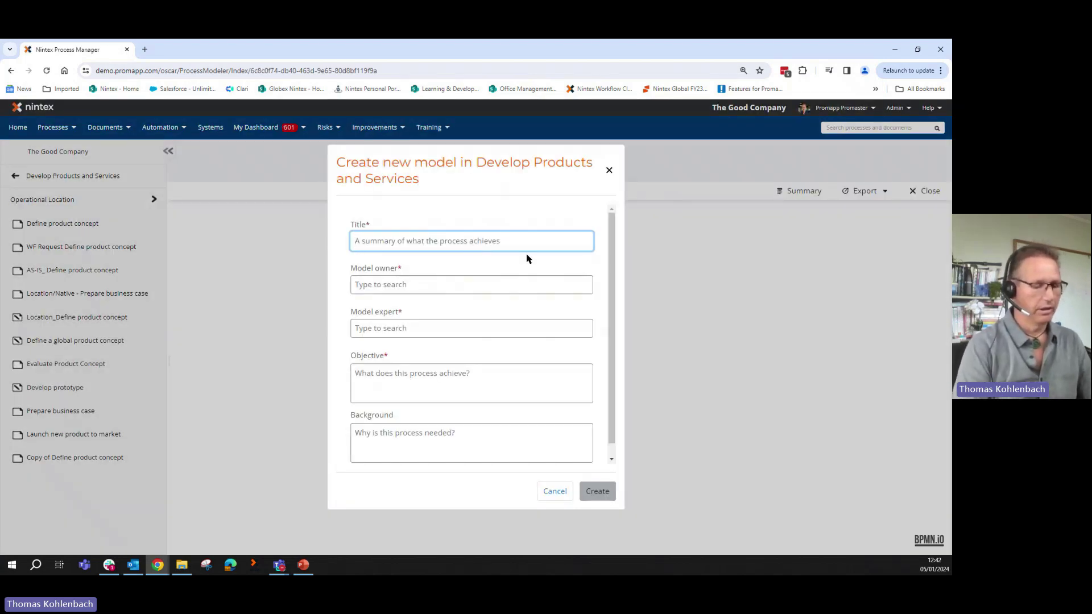
type("Develo")
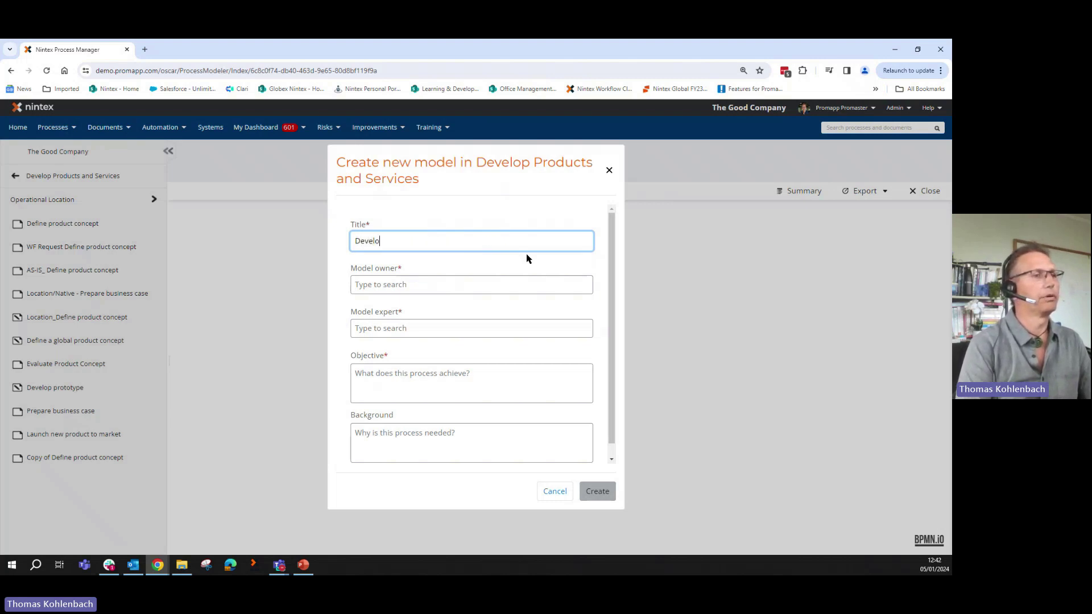
type("p of a n")
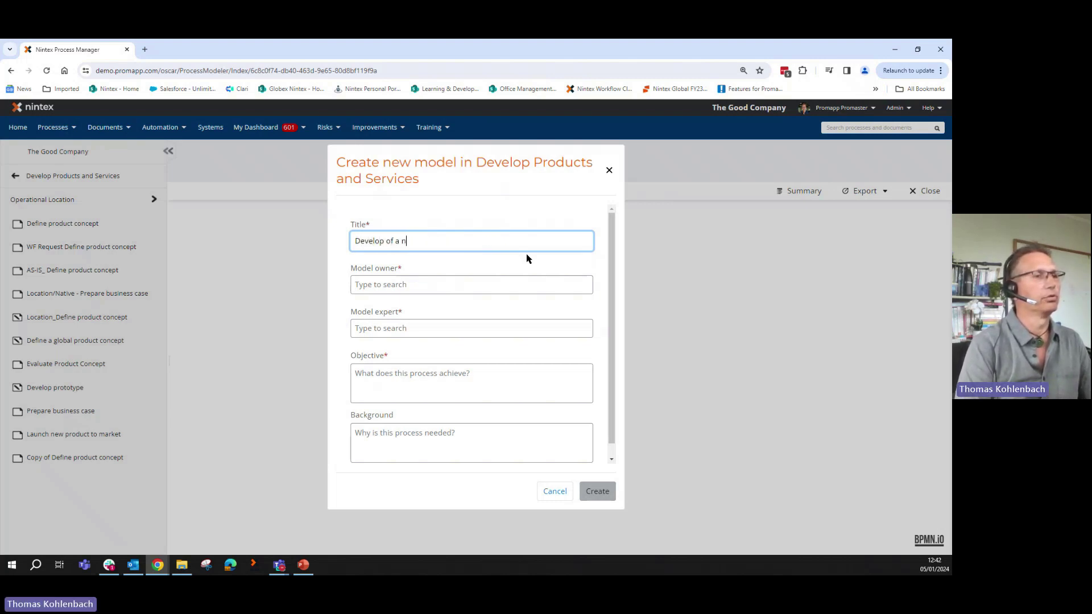
type("ew prod")
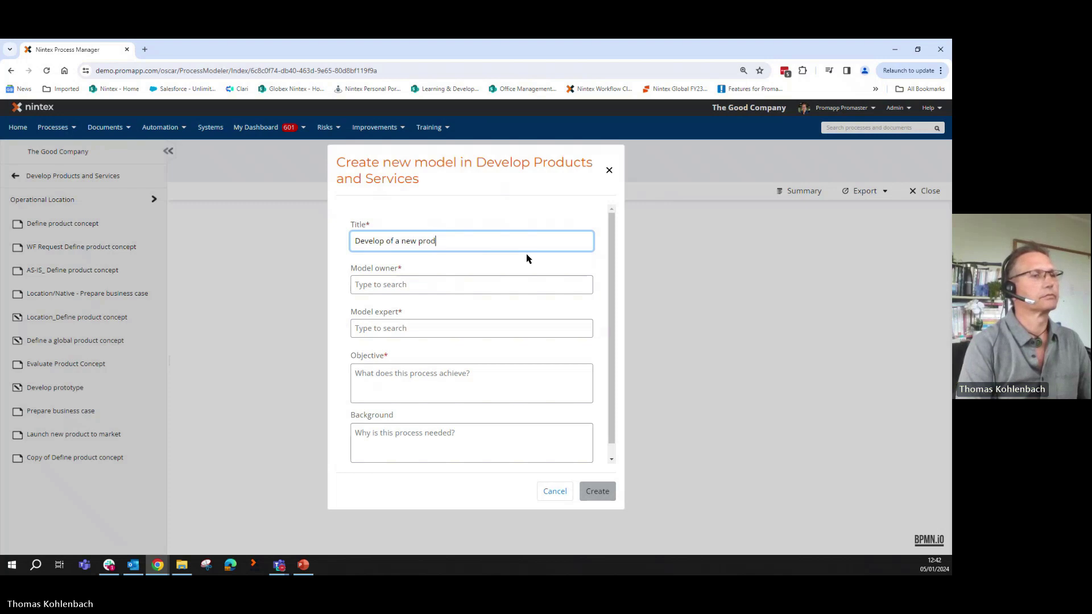
type("uct")
Assign the model owner and model expert by searching for each person
left_click(471, 286)
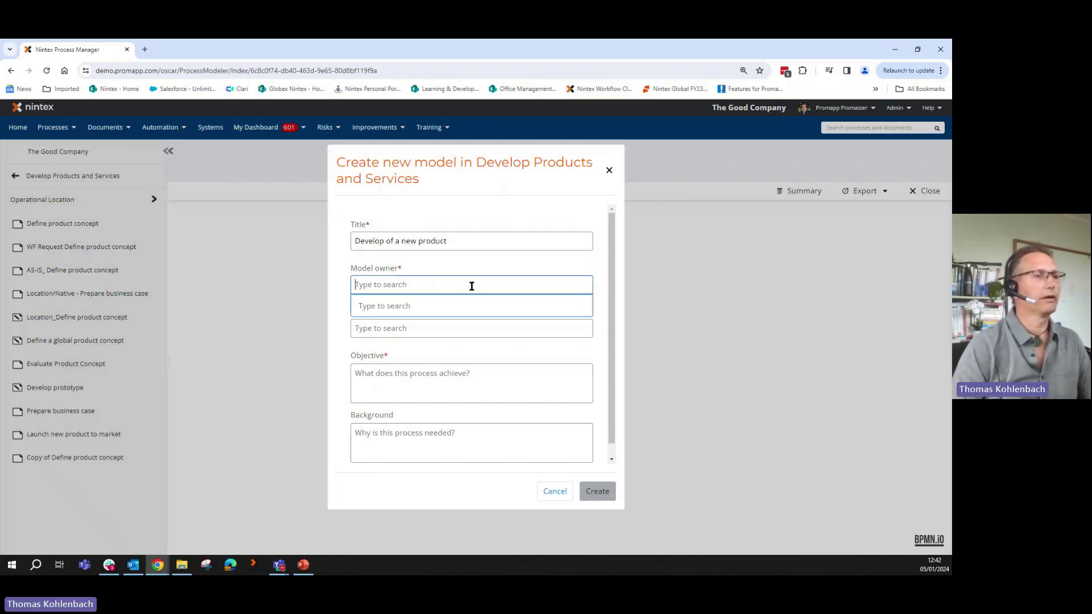
type("thom")
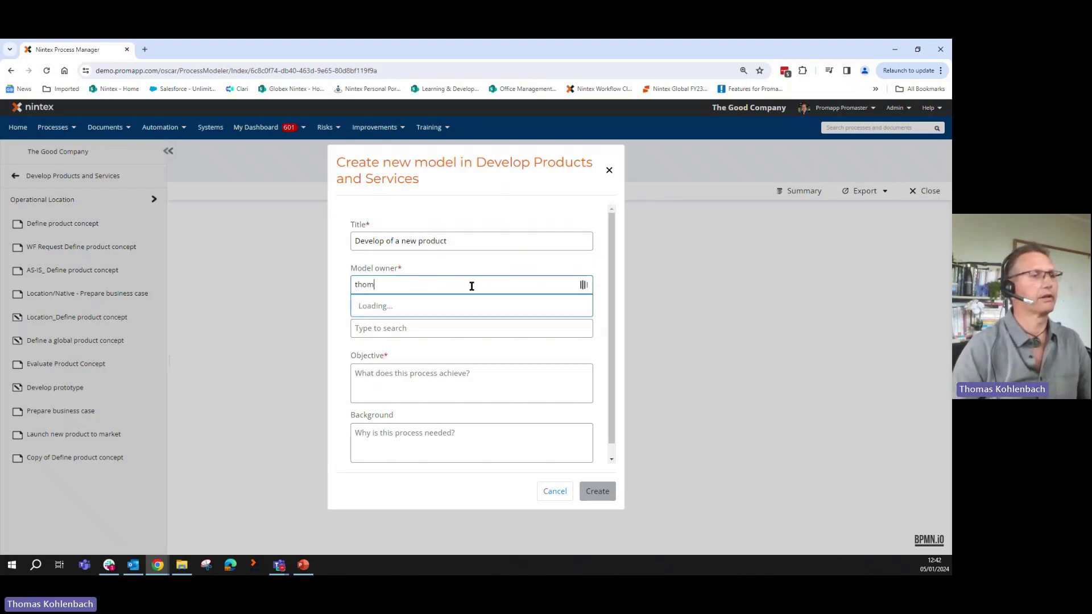
left_click(425, 307)
left_click(427, 330)
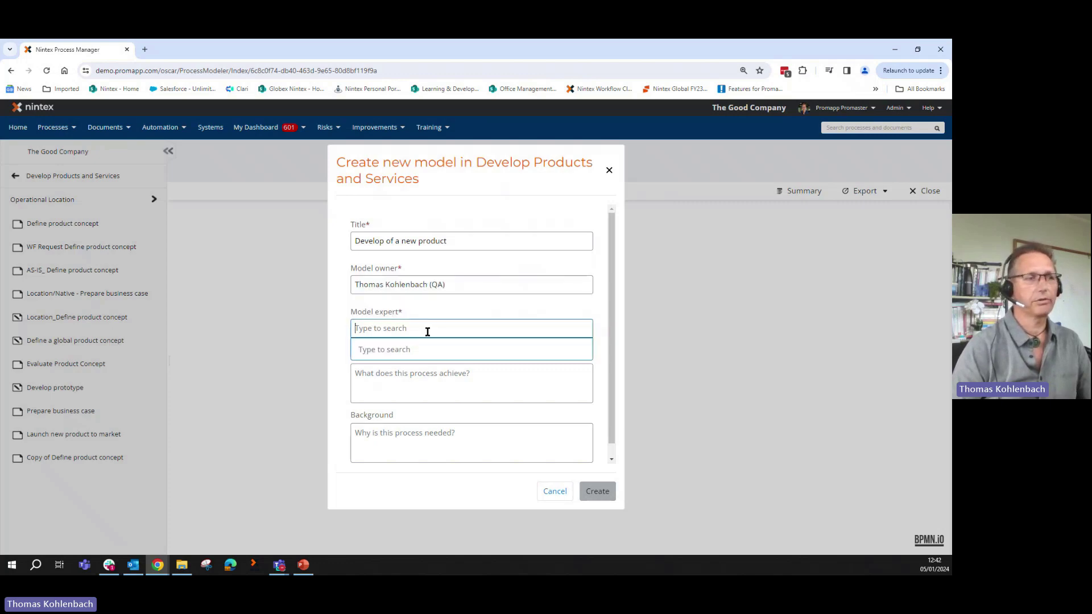
type("Ivo")
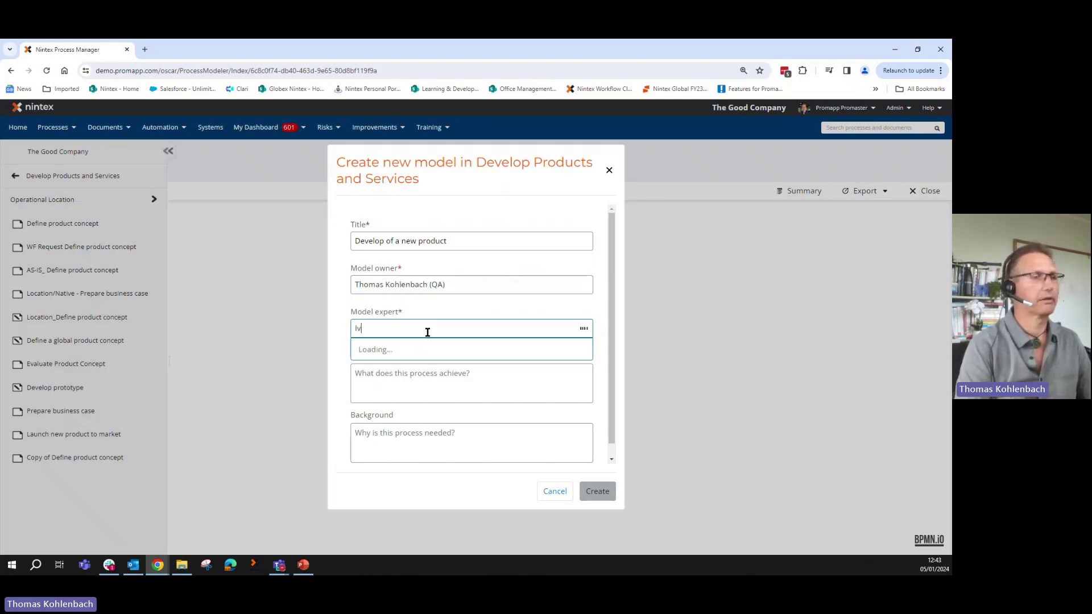
left_click(392, 351)
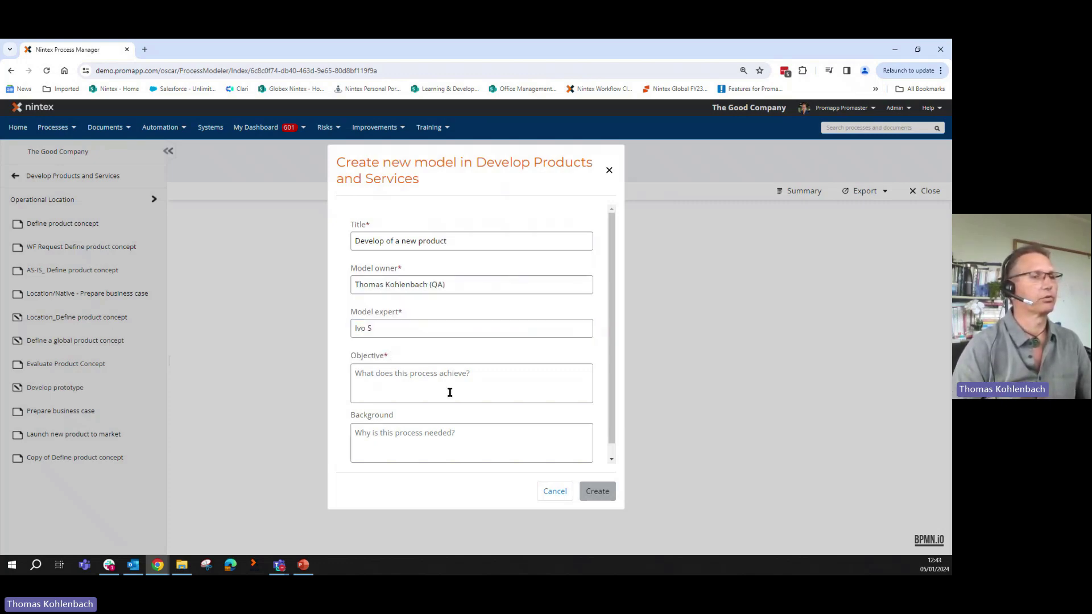
Enter the objective 'We need to standardise how we develop new products', fix the typo, and create the model
left_click(418, 383)
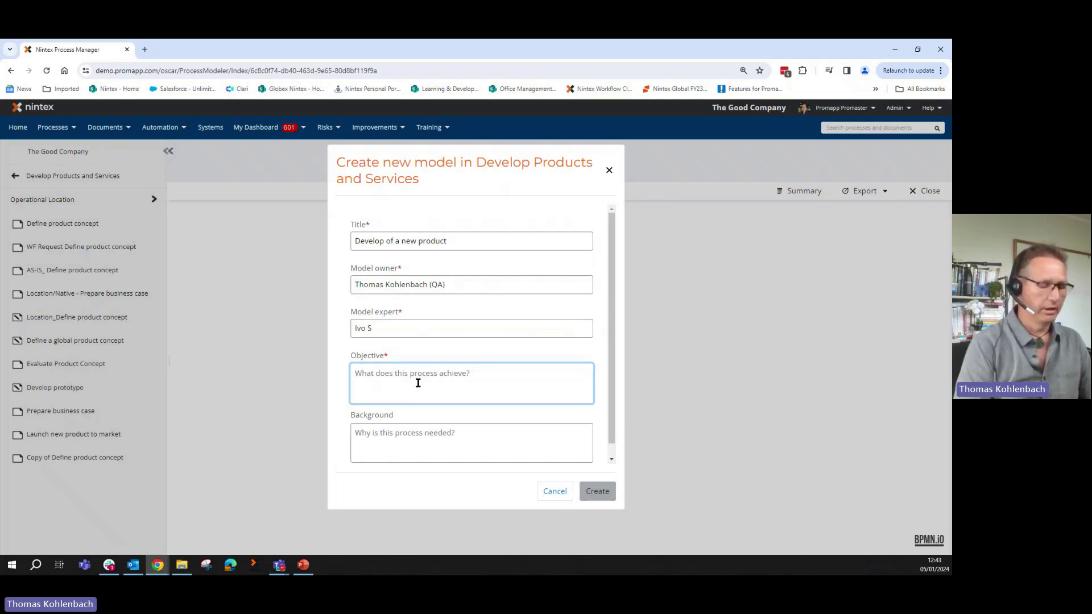
type("We nee")
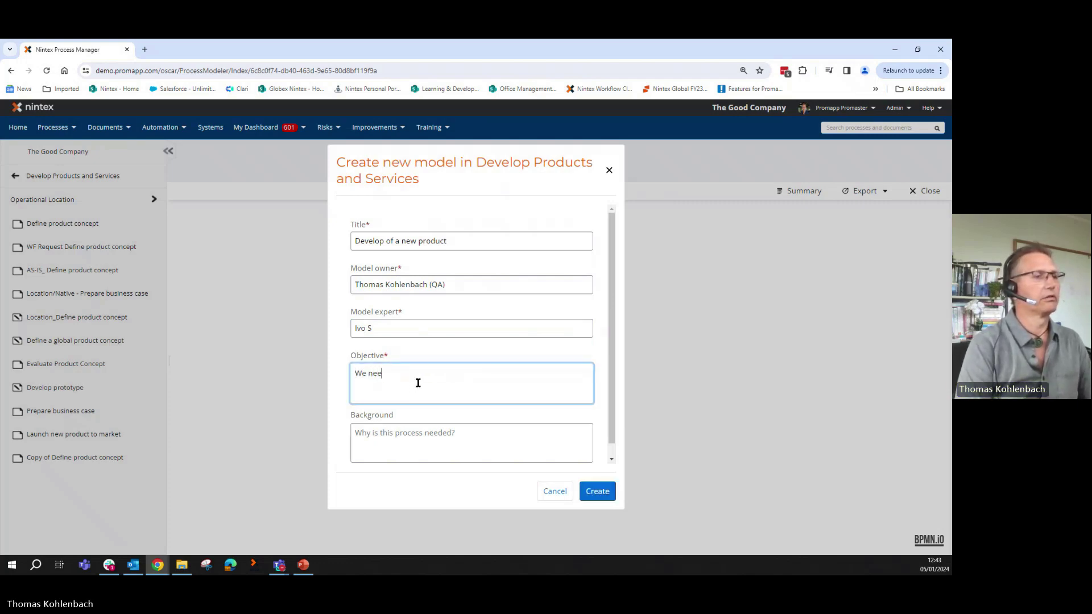
type("d to stand")
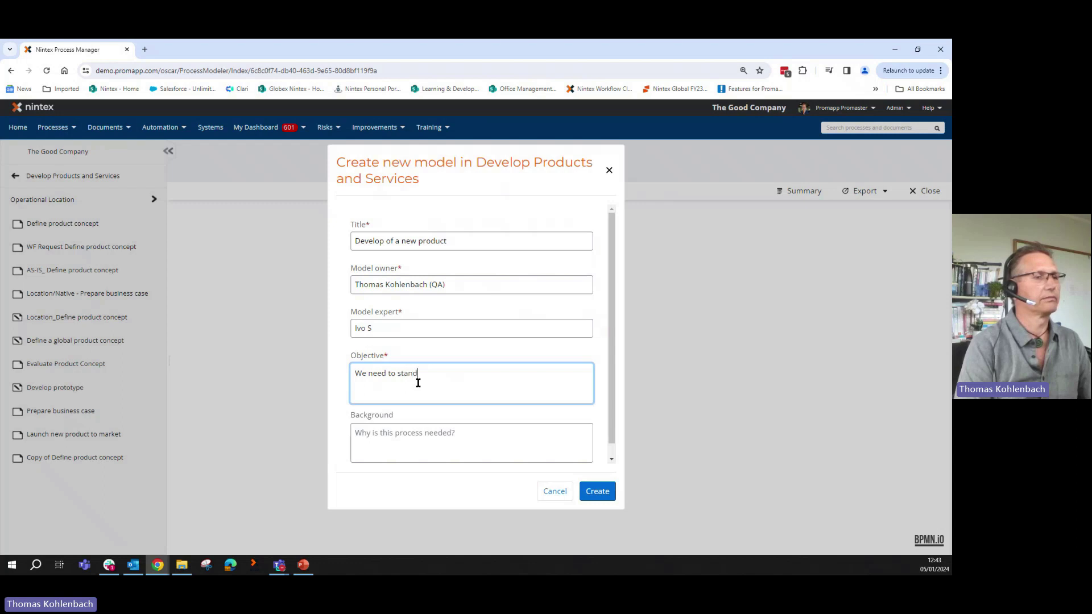
type("ardise ")
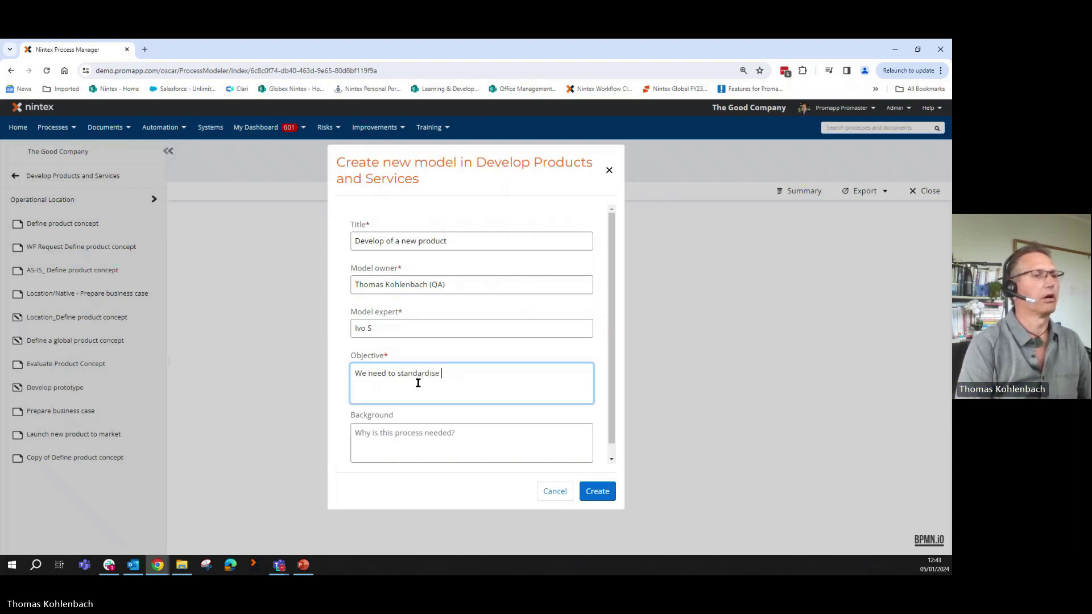
type("how we t")
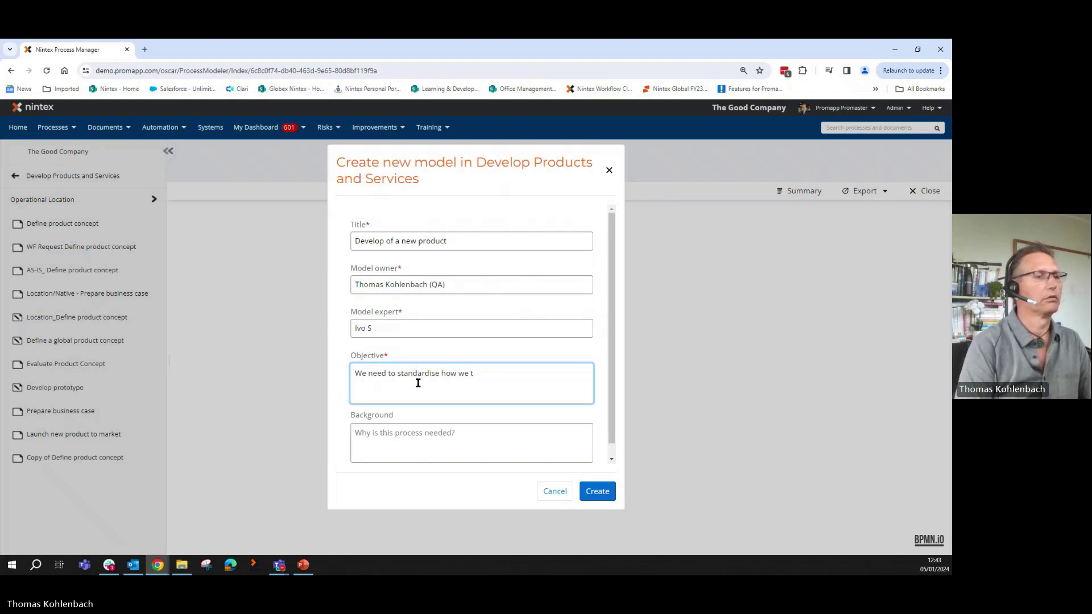
key("BackSpace")
type("devlep n")
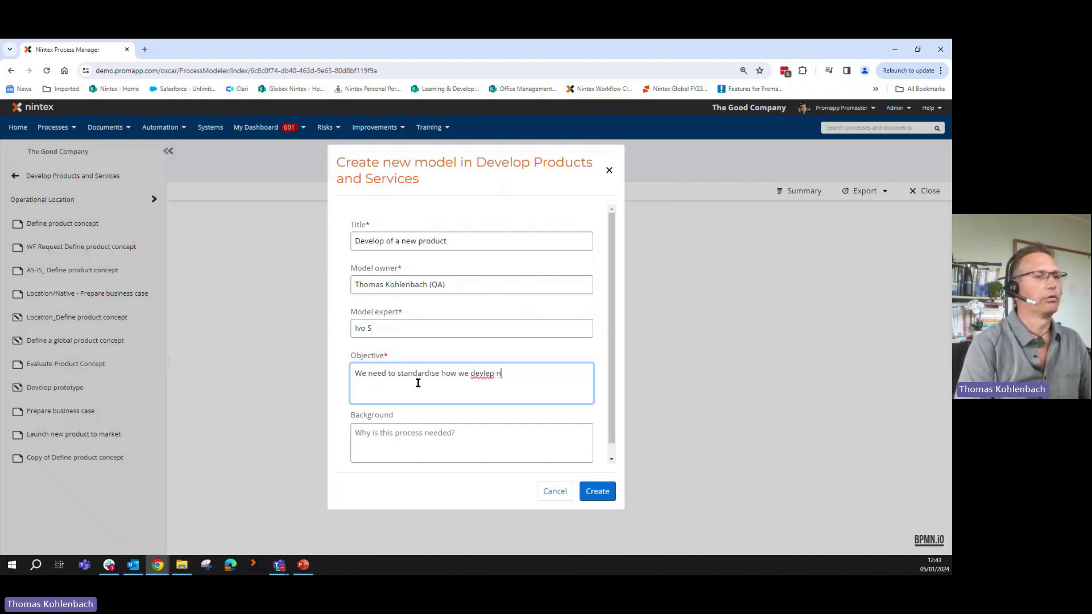
type("ew products")
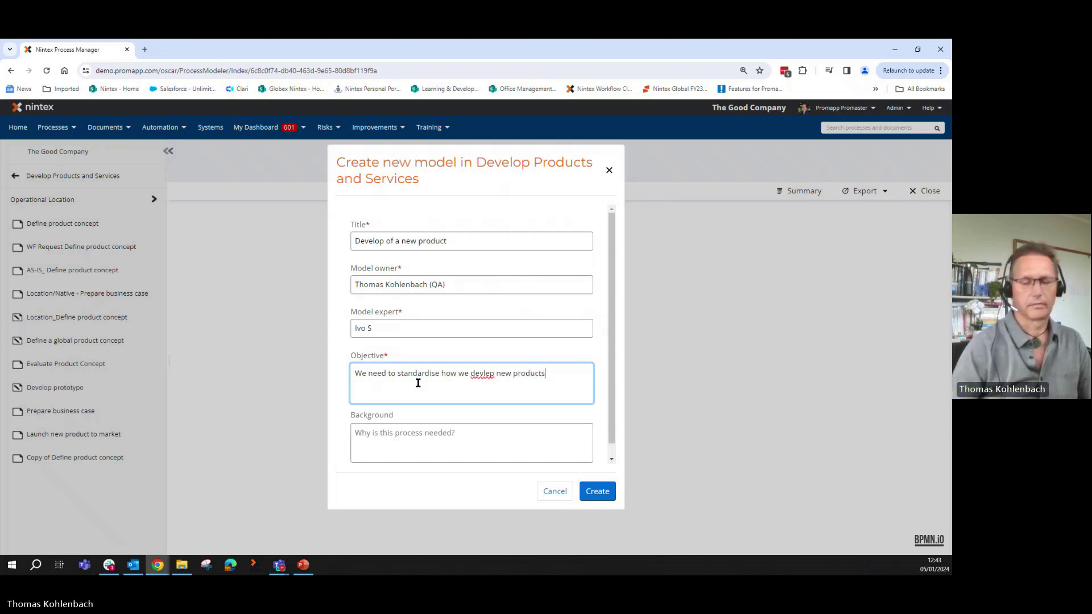
right_click(485, 374)
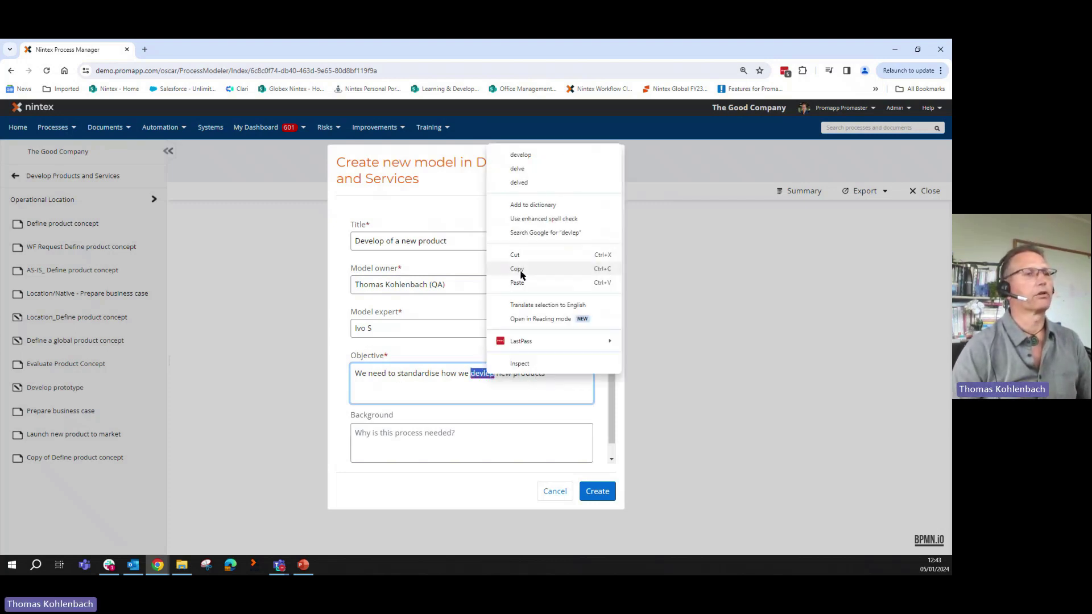
left_click(526, 156)
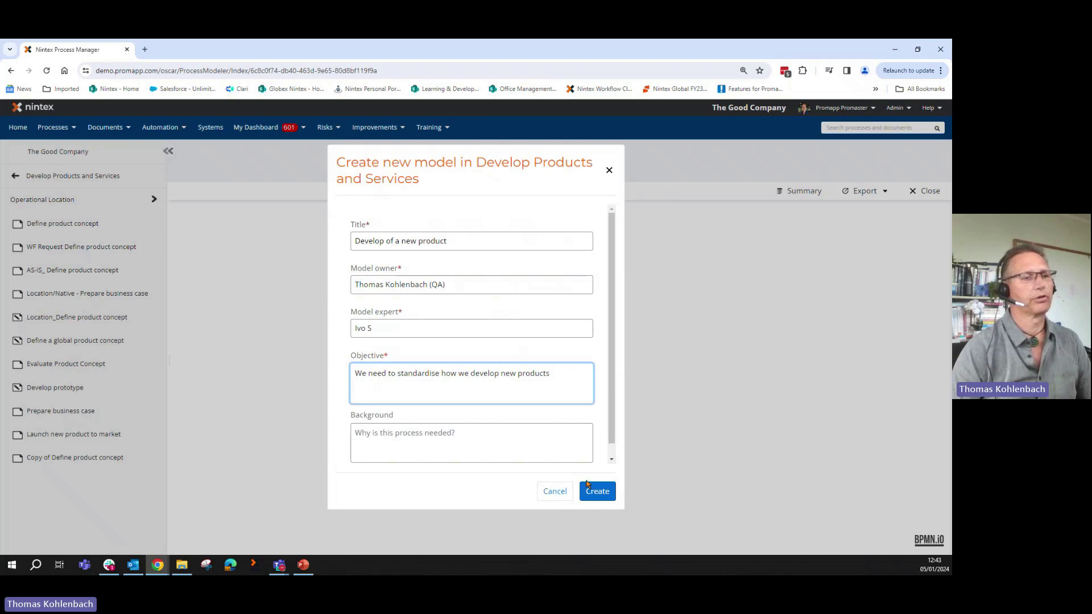
left_click(597, 496)
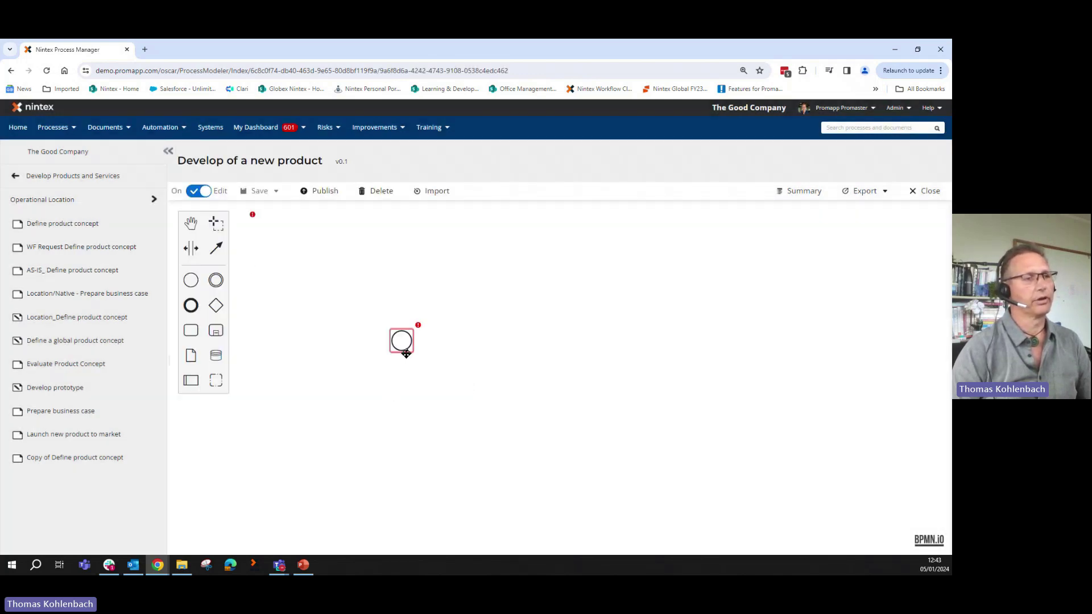
Reposition the start event, then add and delete a trial task, leaving only the start event
left_click_drag(401, 341, 342, 385)
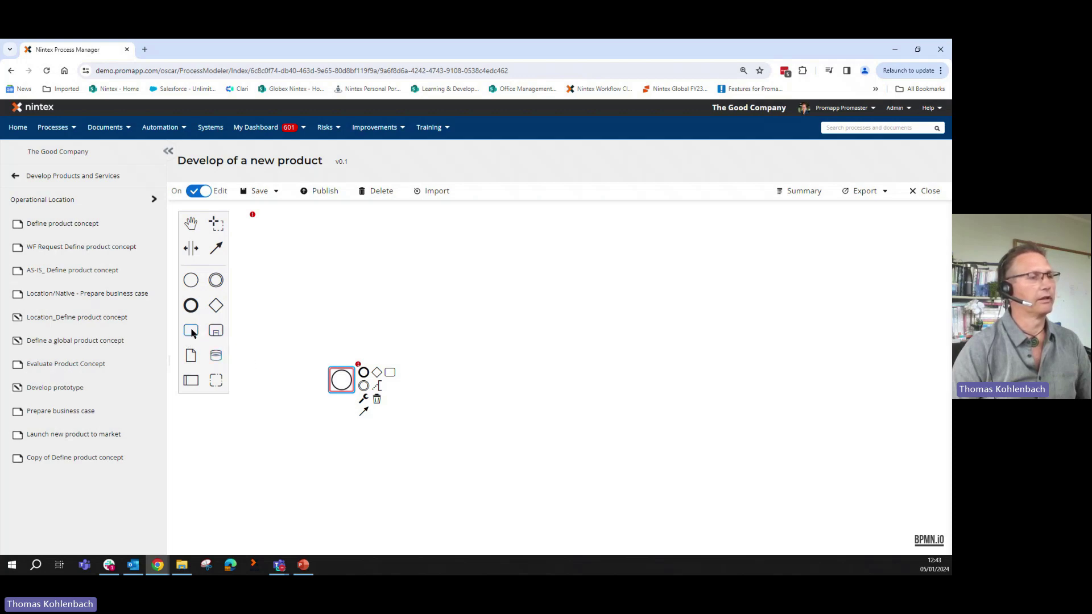
left_click_drag(192, 332, 424, 382)
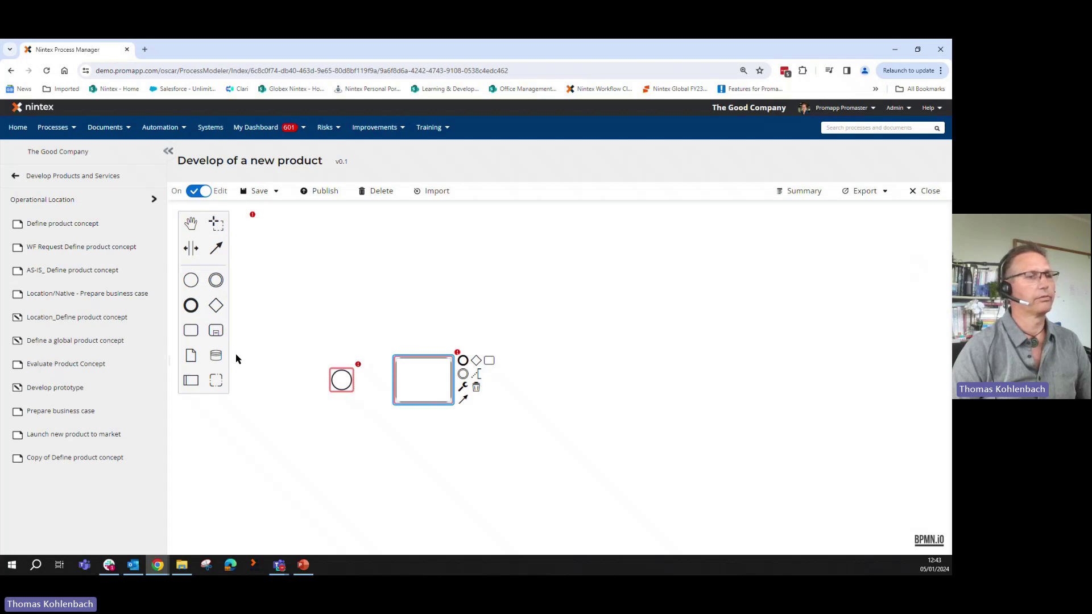
left_click(476, 387)
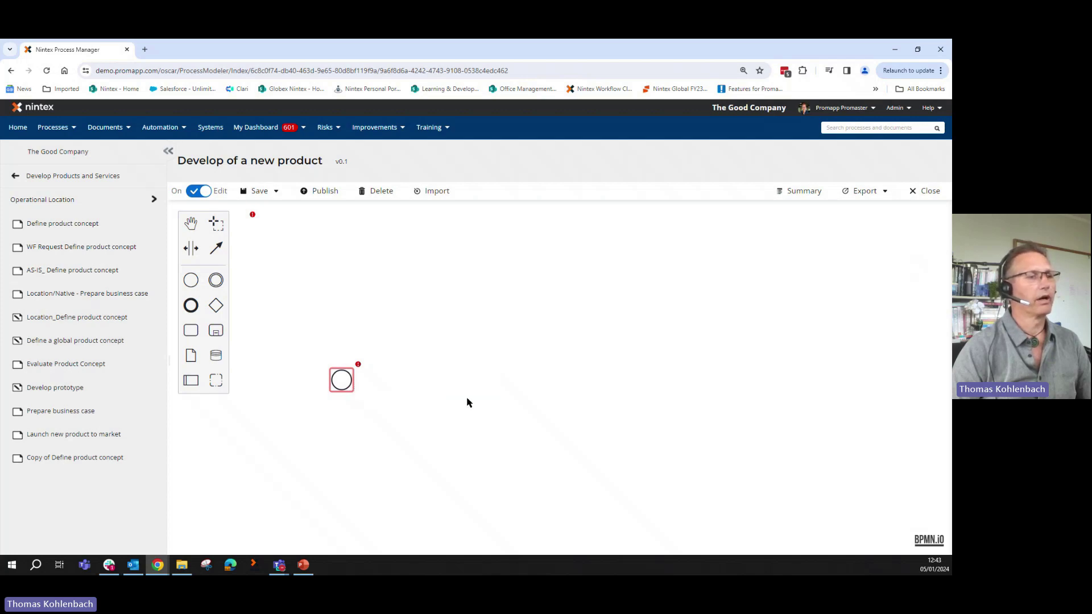
left_click(346, 384)
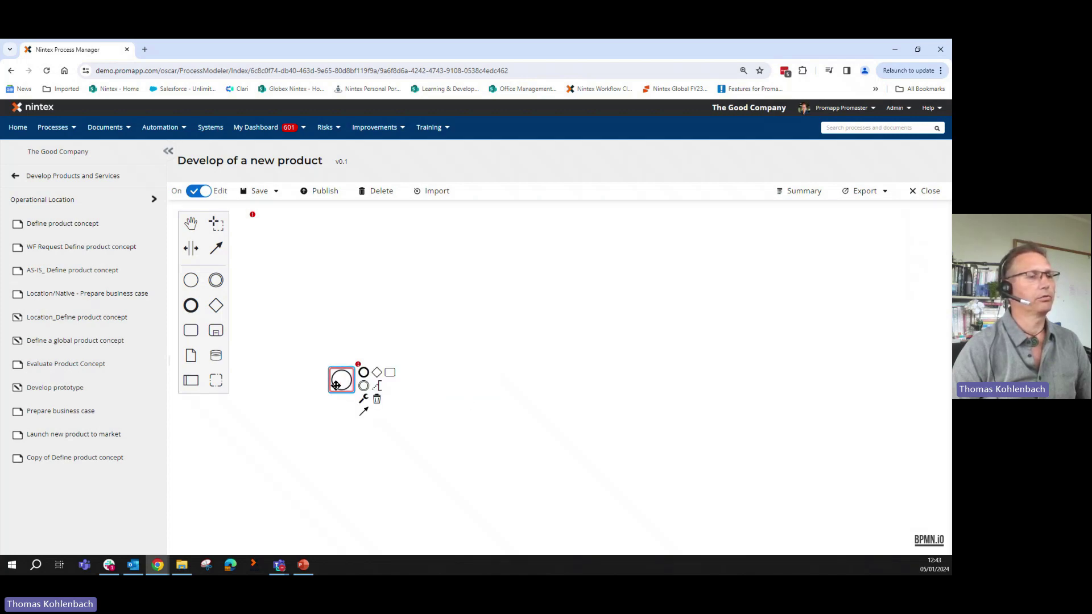
Label the start event 'Product Idea' and append tasks 'Review Product' and 'Approve Product Idea'
double_click(342, 380)
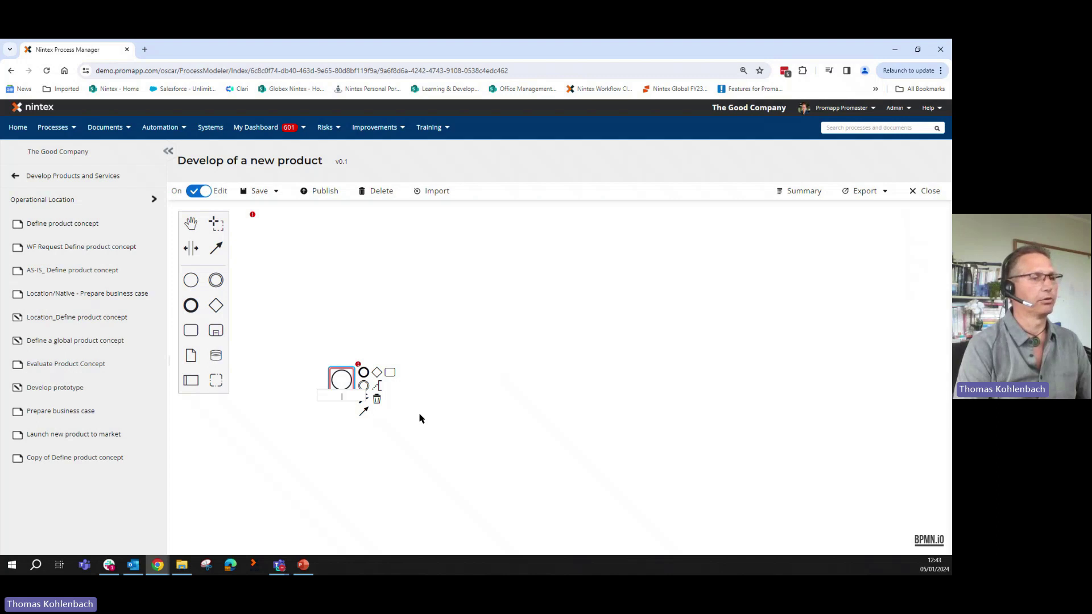
type("Pro")
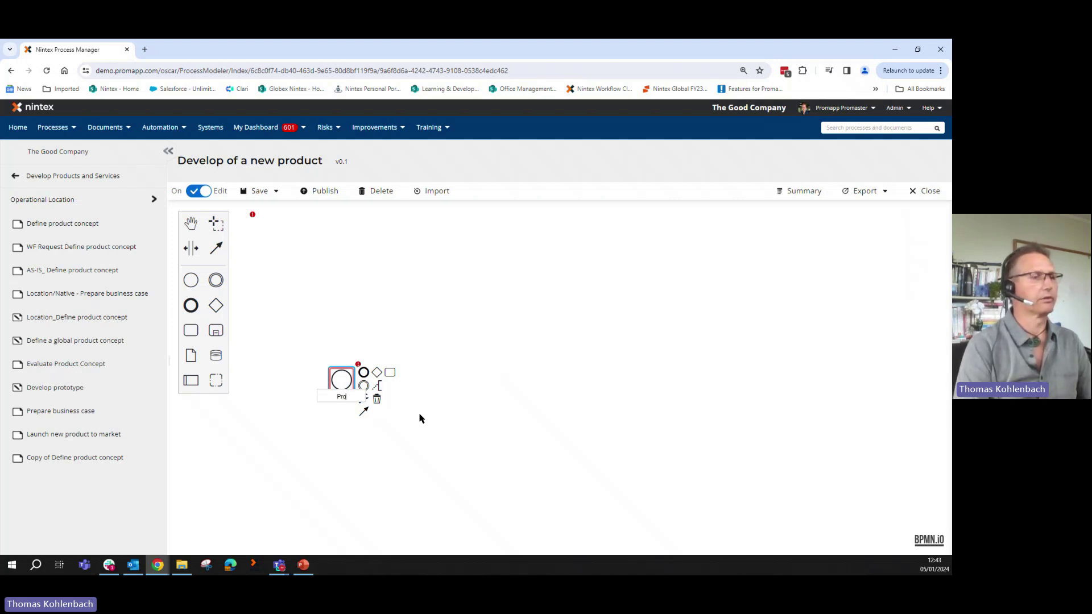
type("duct Idea")
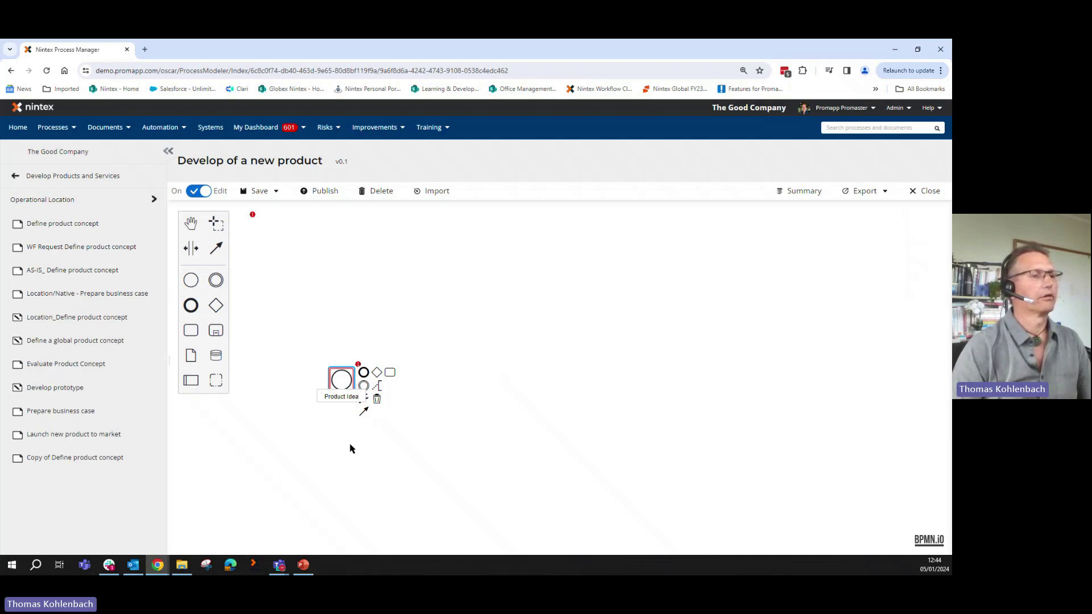
key("Return")
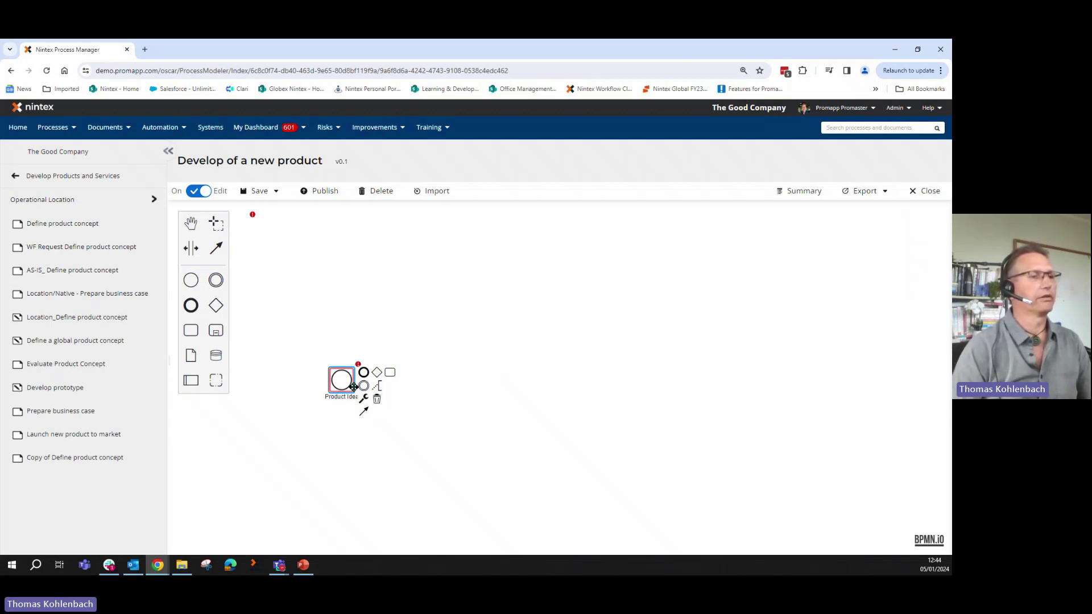
left_click(390, 373)
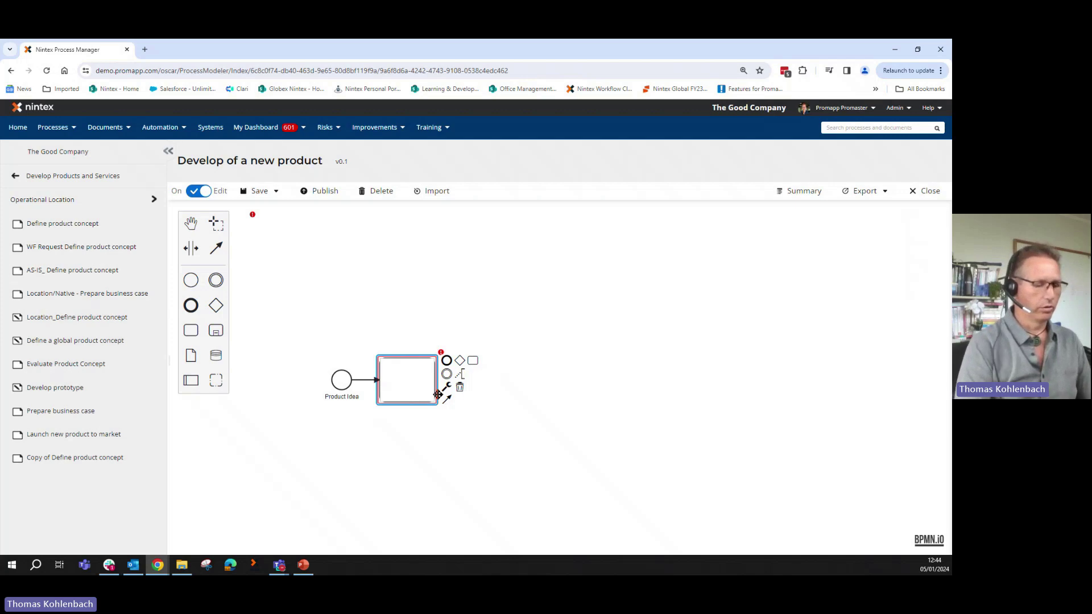
type("Revi")
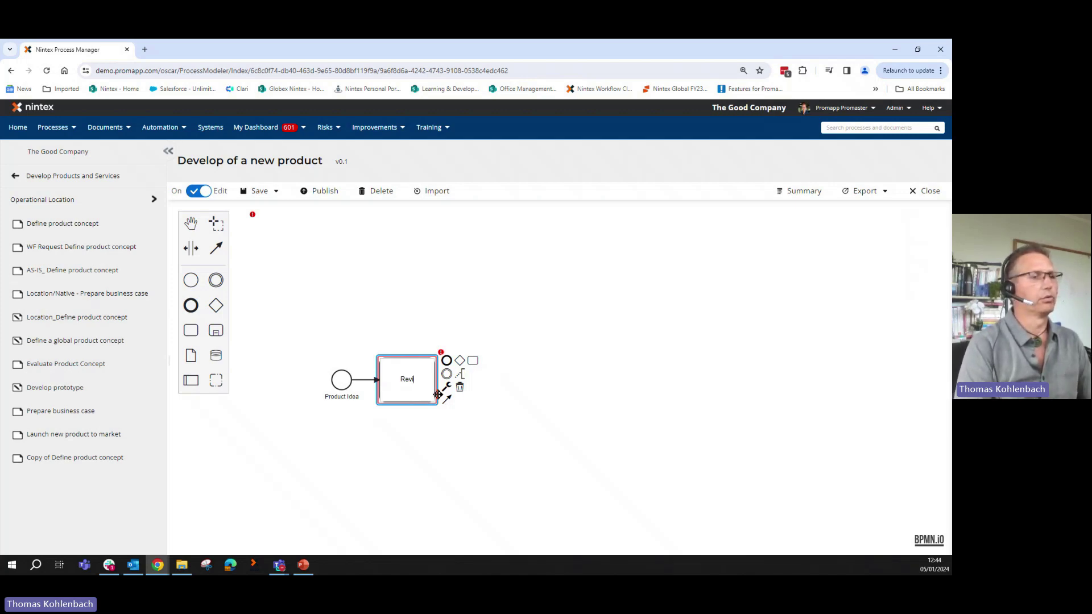
type("ew Prod")
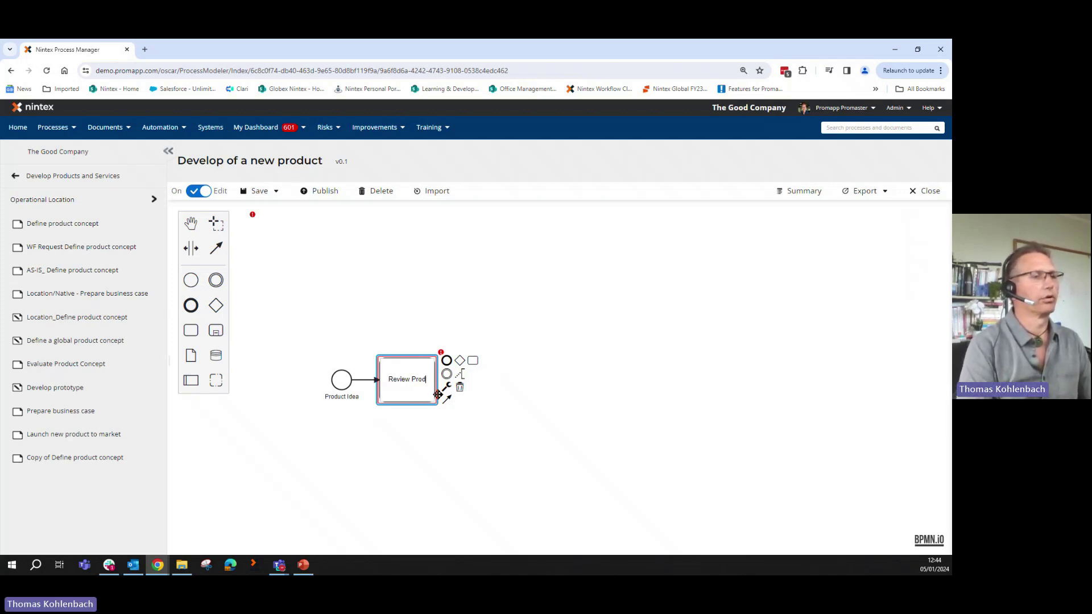
type("uct Idea")
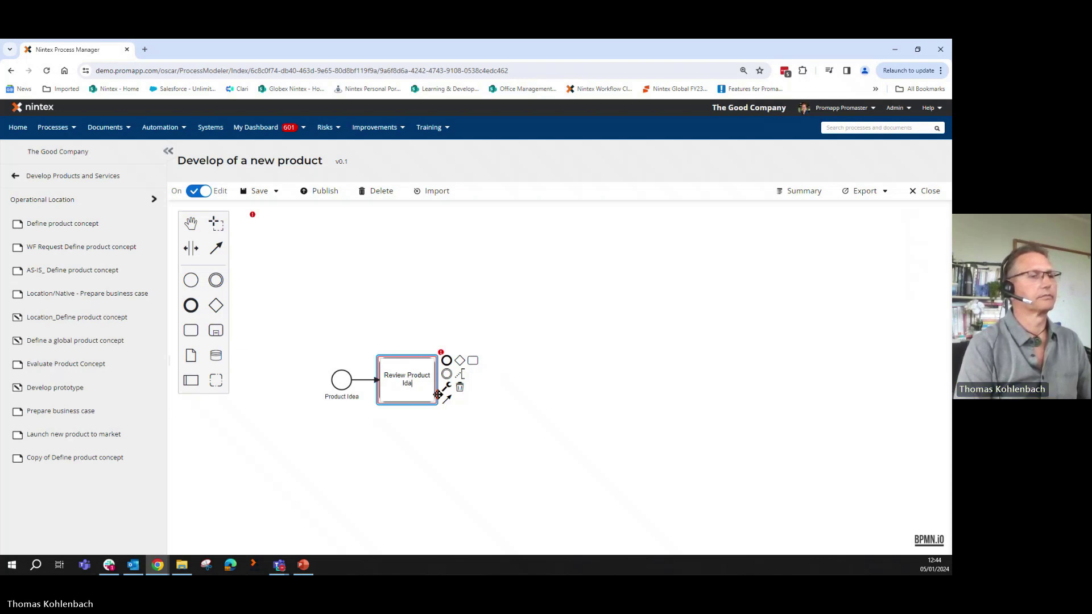
left_click(475, 361)
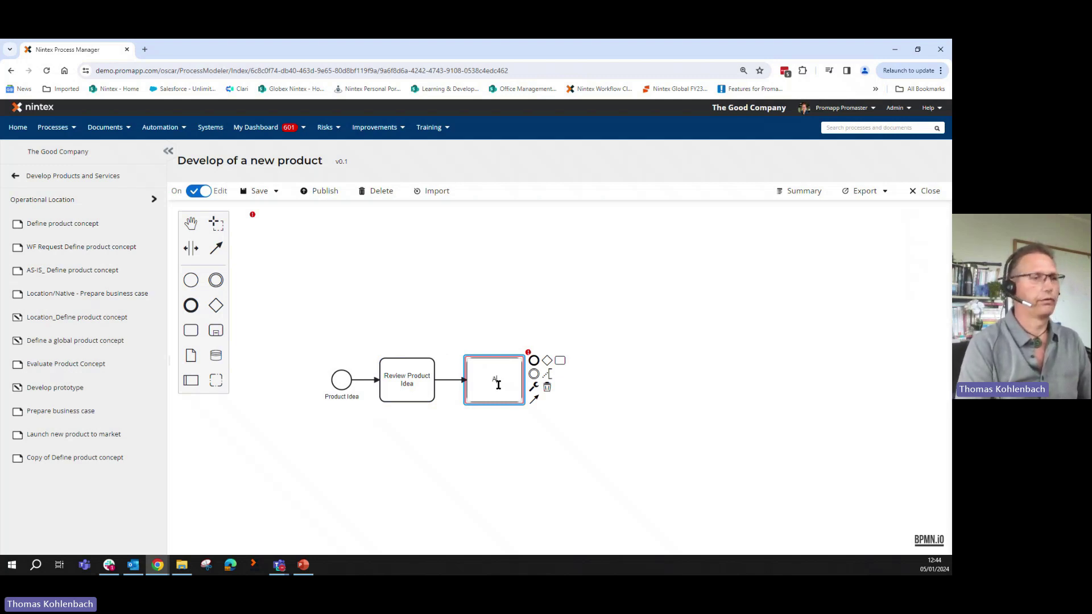
type("Approve Pro")
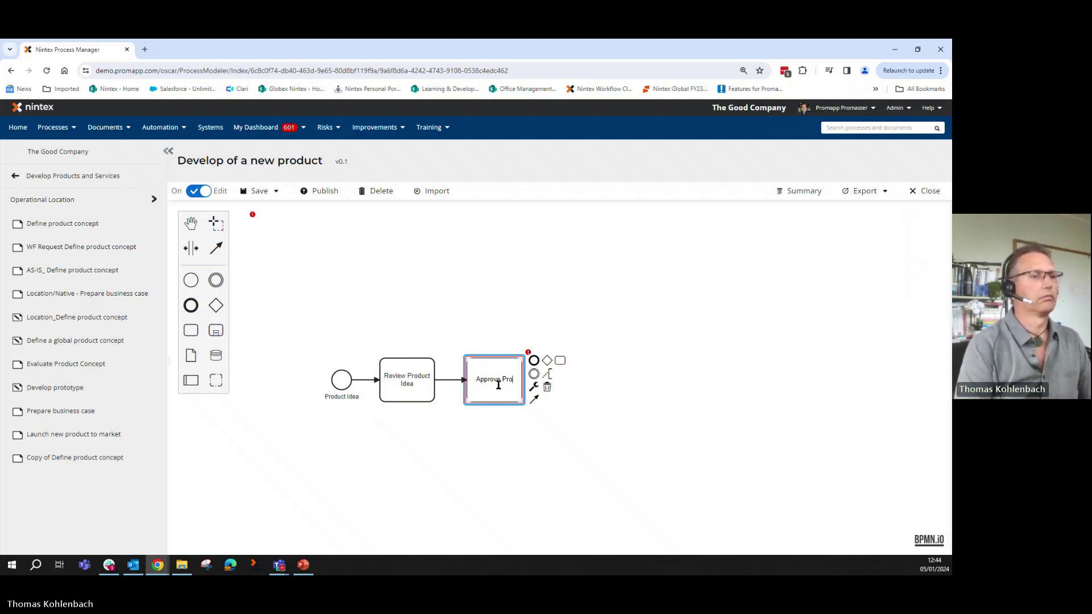
type("duct Idea")
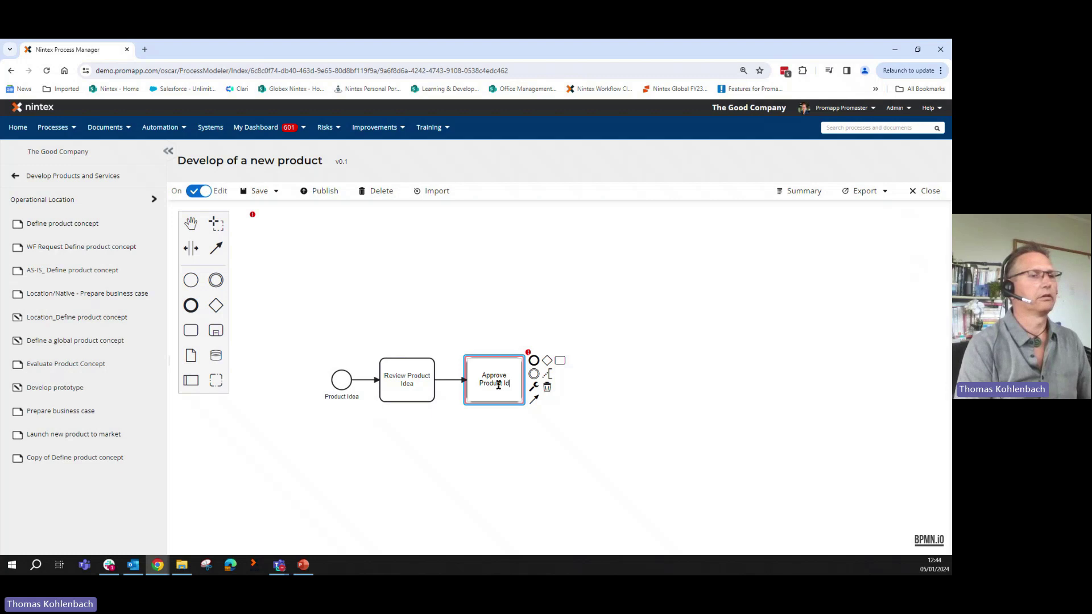
Append tasks 'Validate Pricing', 'Develop GTM' and 'Review with Product' in sequence
left_click(563, 362)
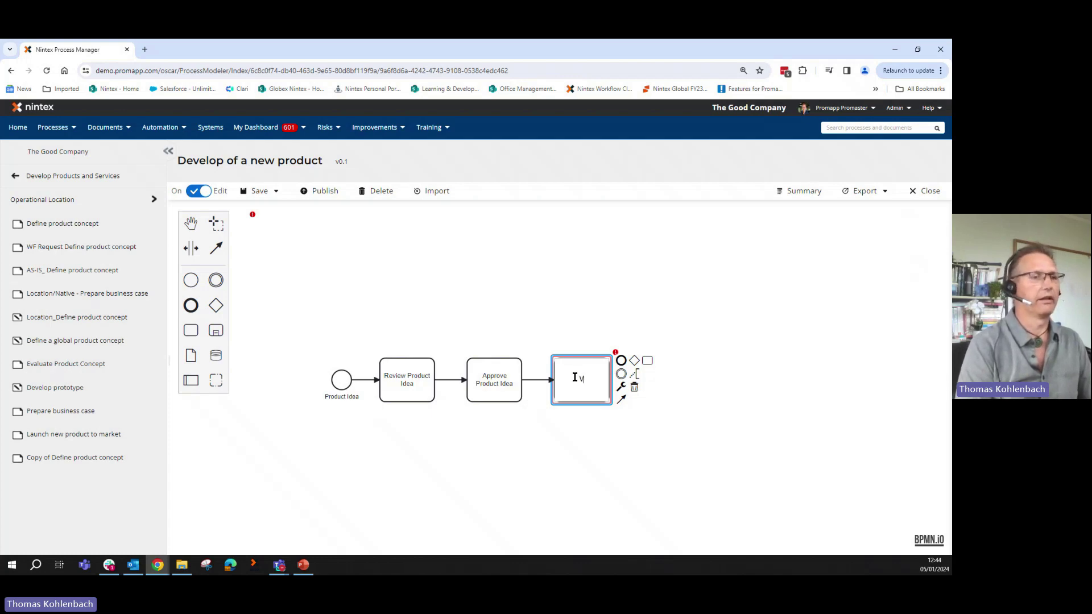
type("Validate ")
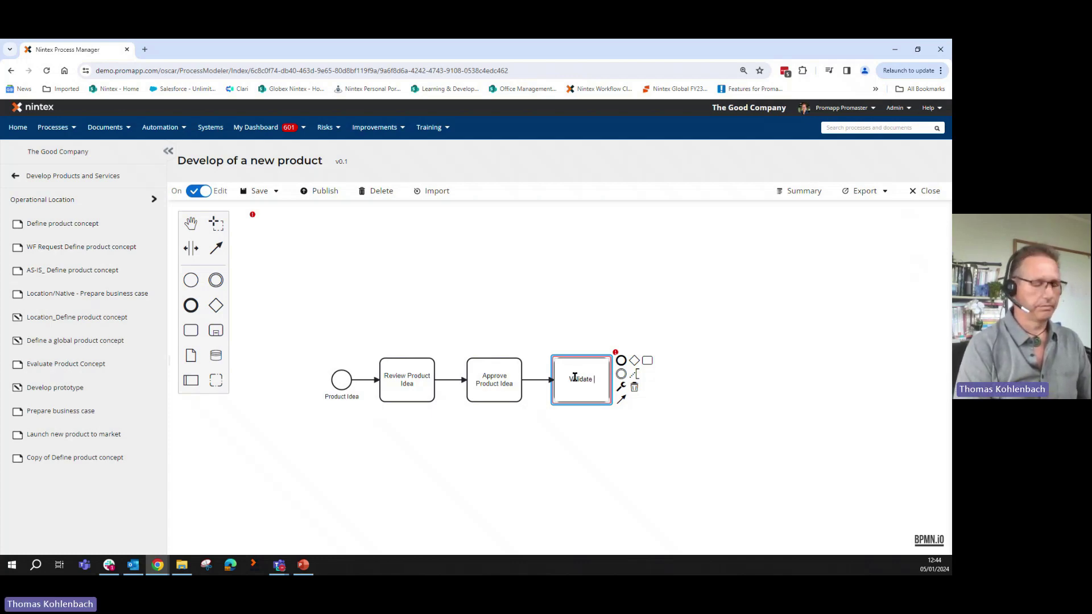
type("Pricing")
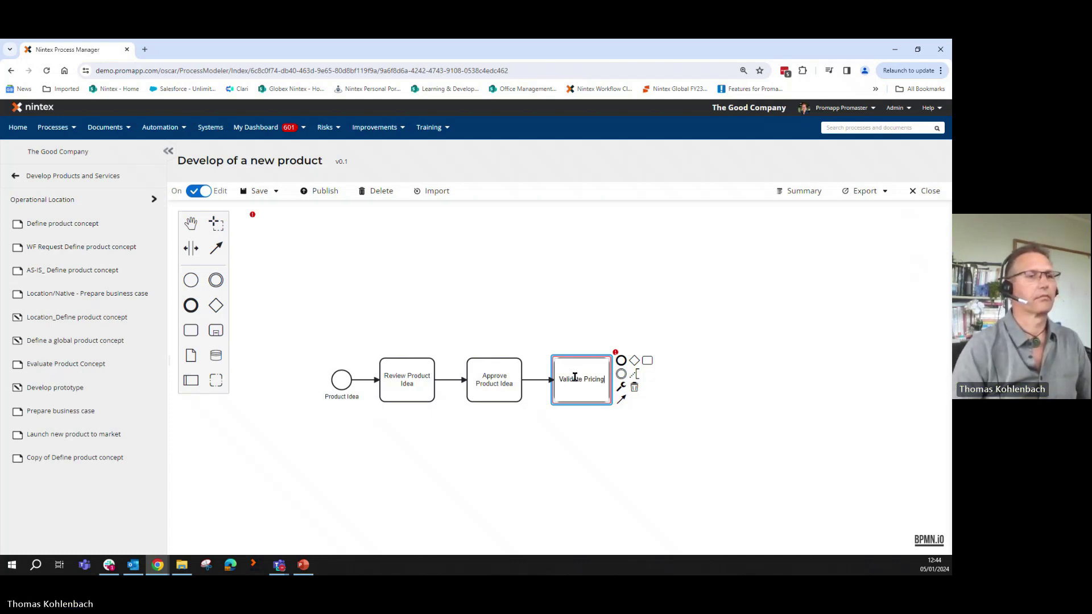
left_click(648, 360)
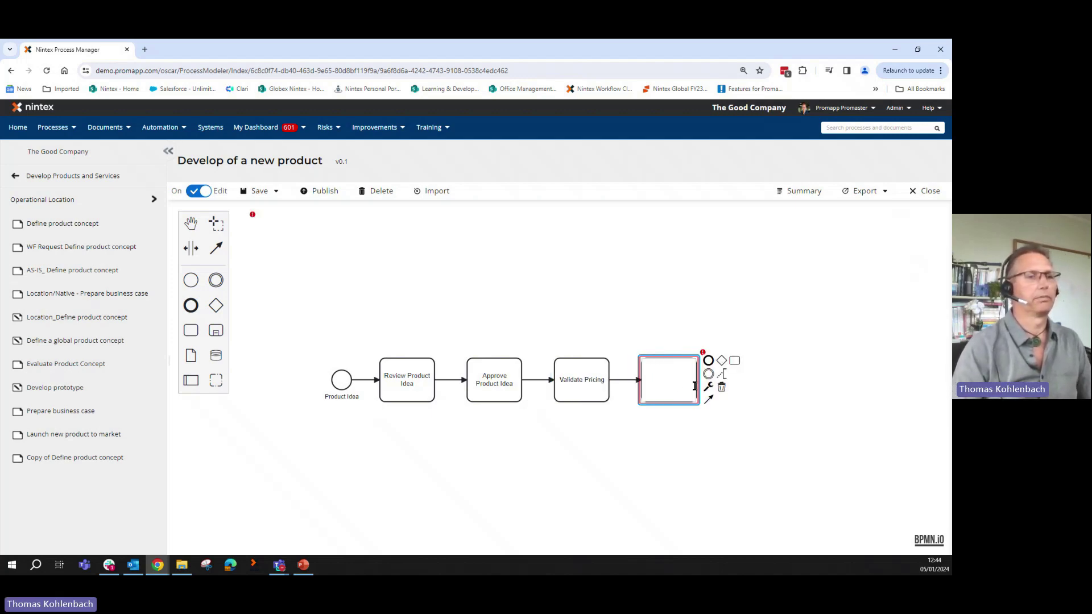
type("Develop")
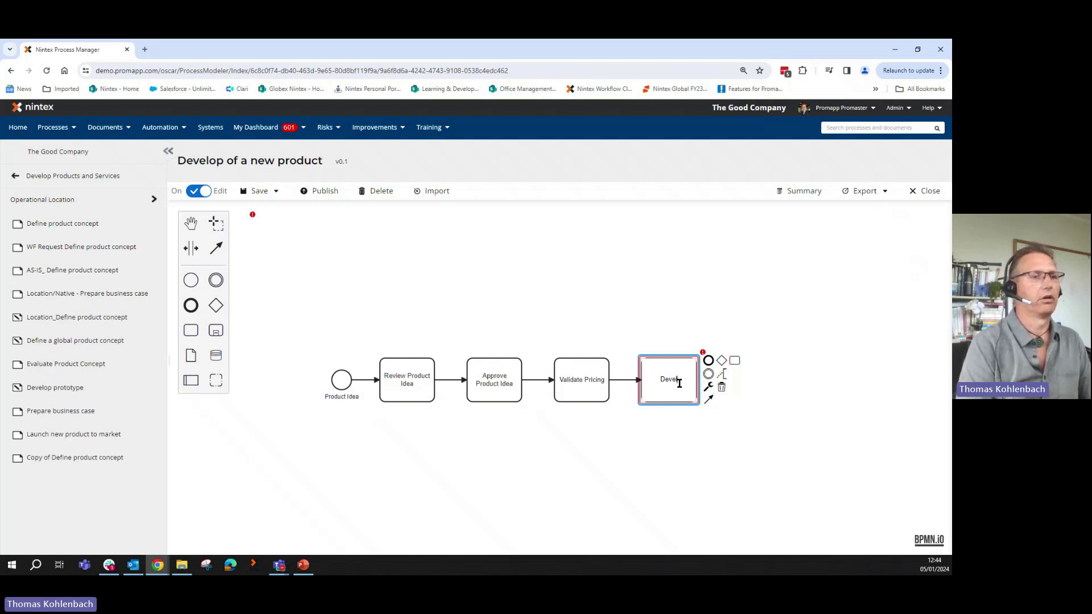
type(" GT")
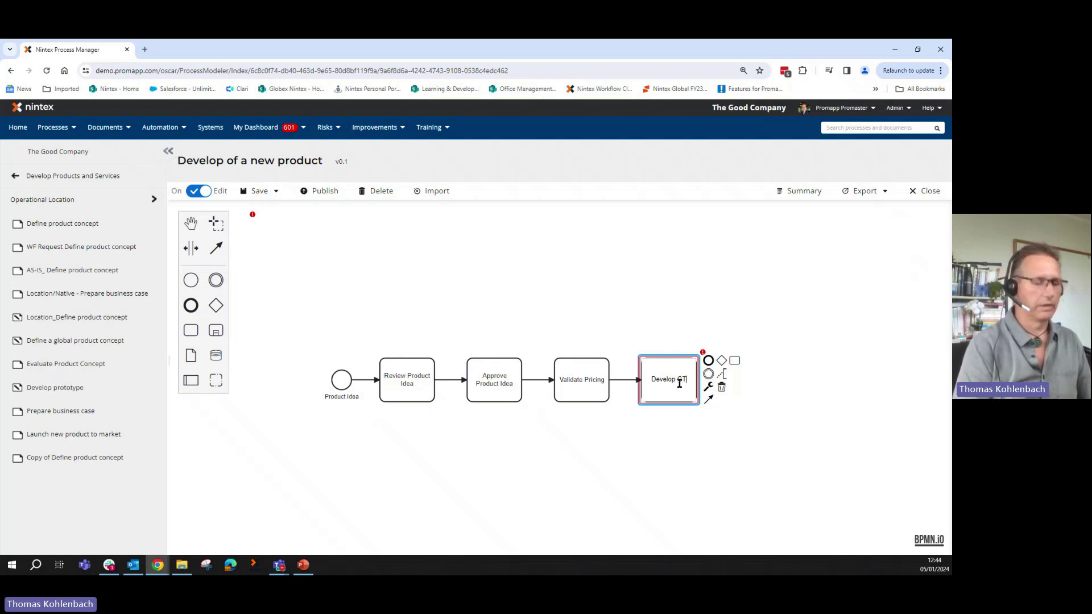
type("M")
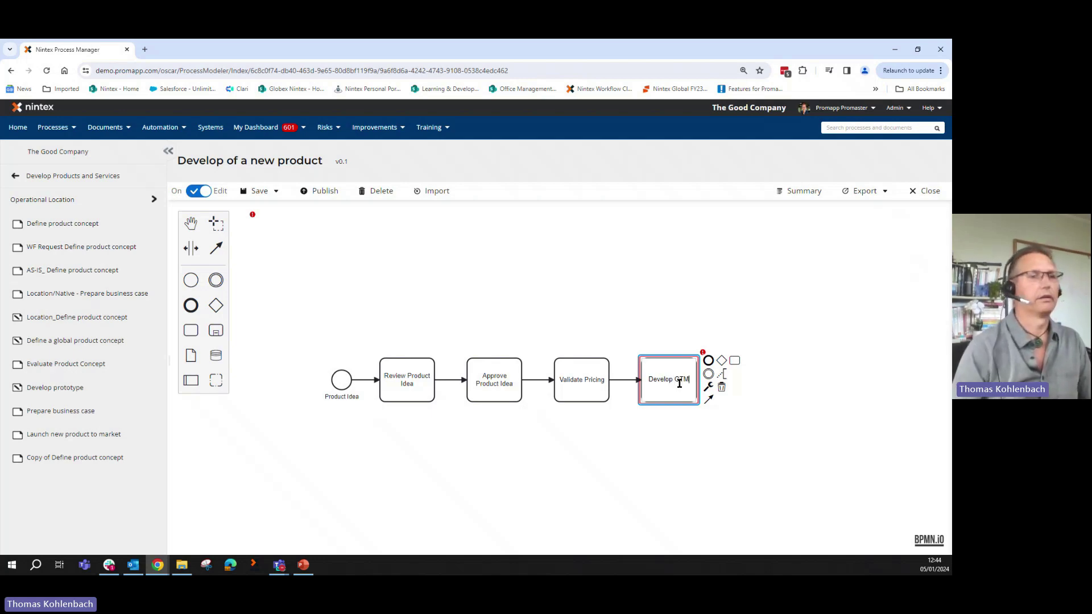
left_click(735, 363)
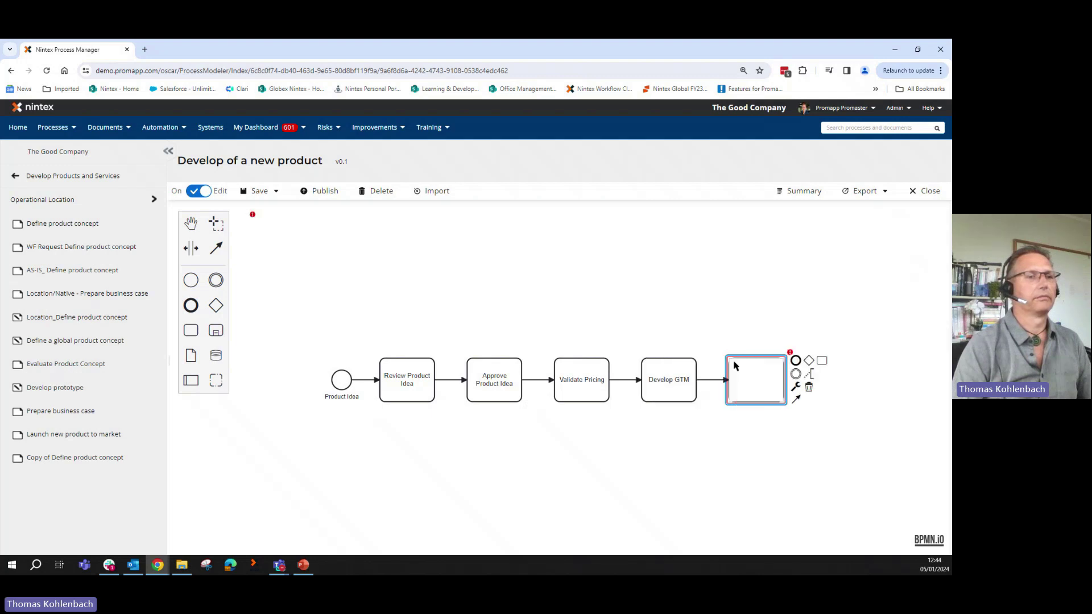
double_click(766, 387)
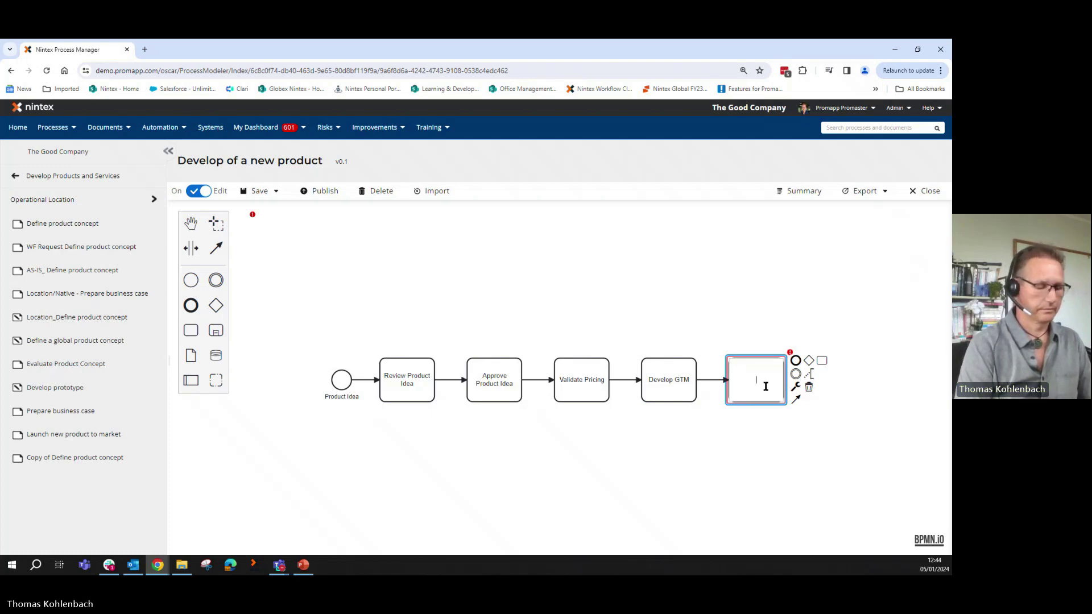
type("Review wi")
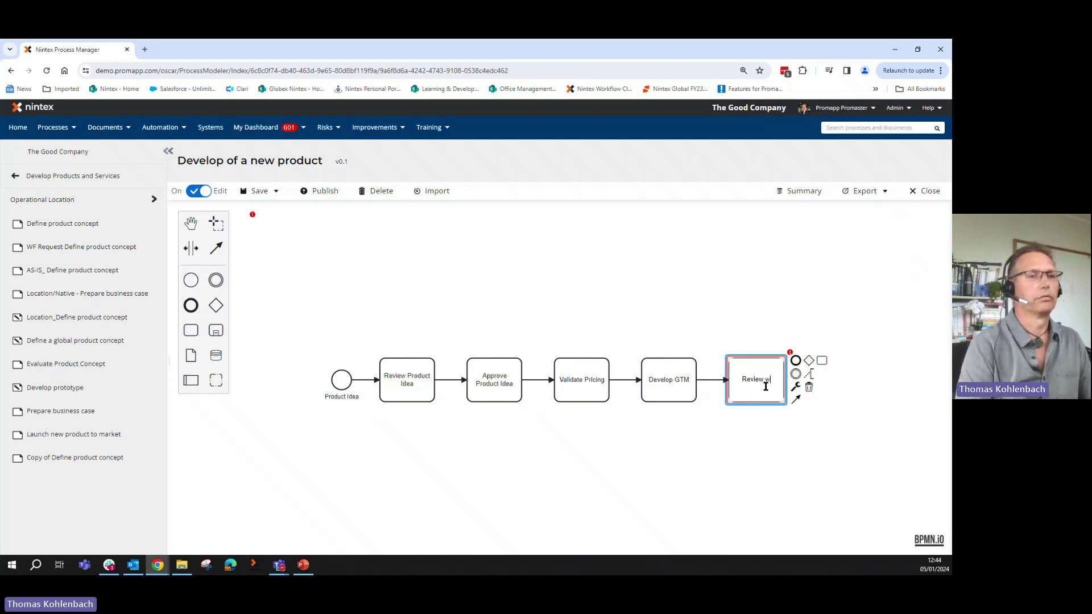
type("th ")
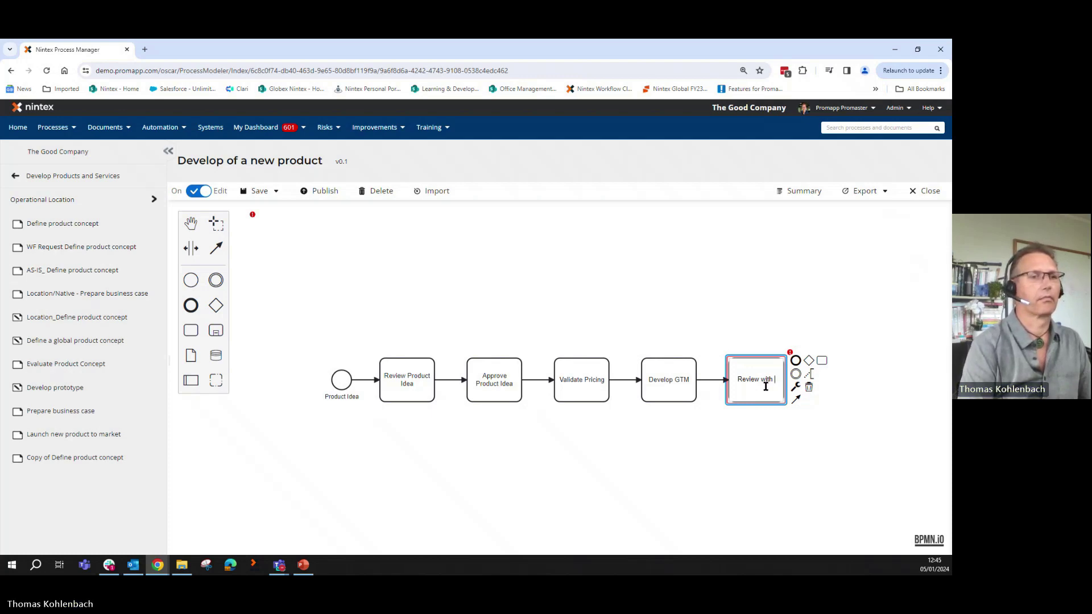
type("Pro")
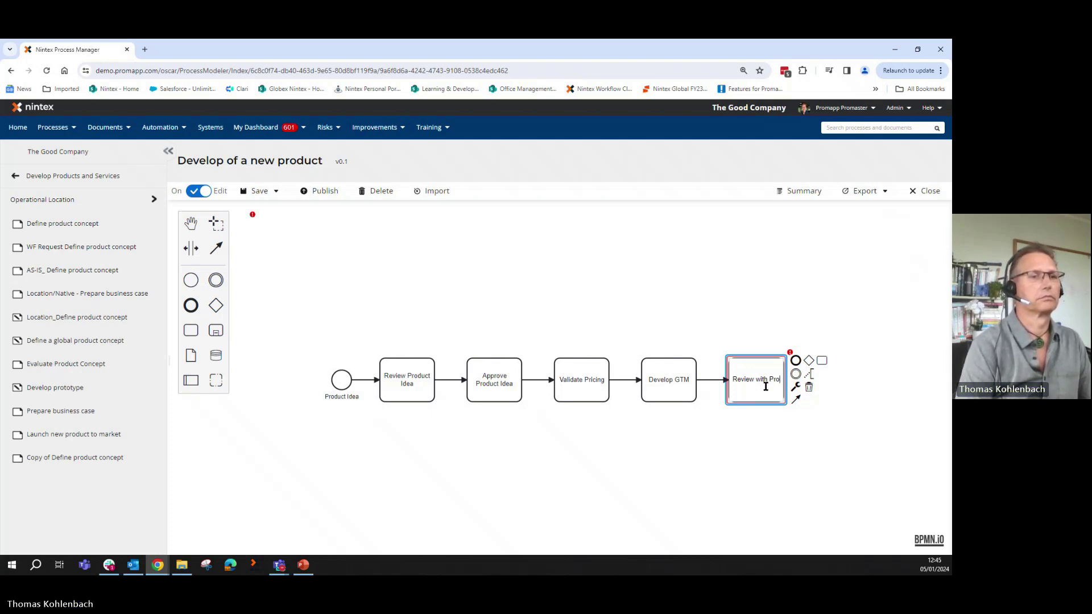
type("duction")
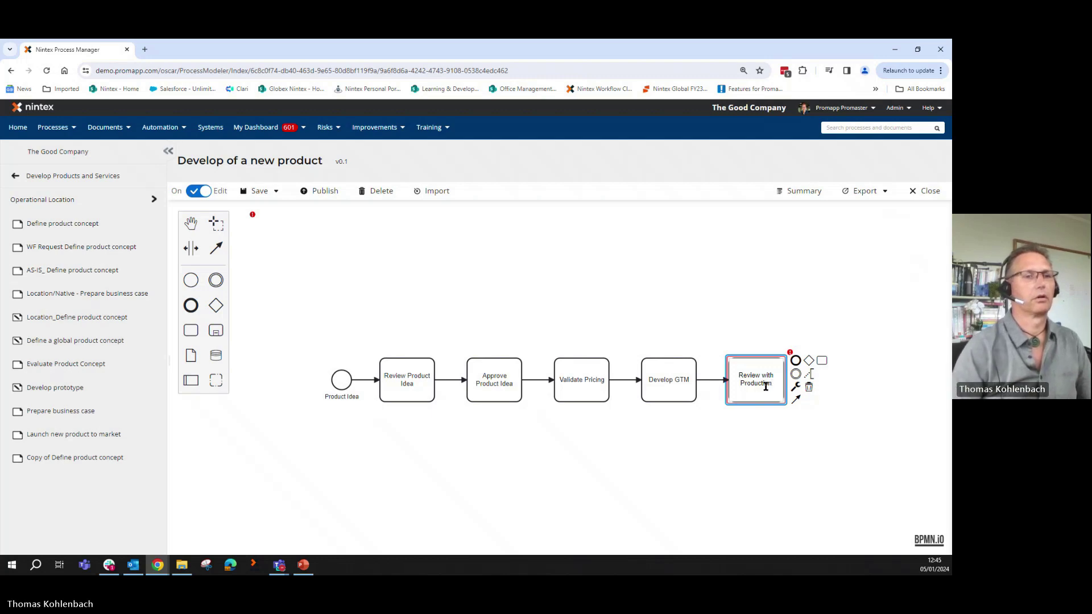
Append an end event after the last task and label it 'Ready for Production'
left_click(796, 361)
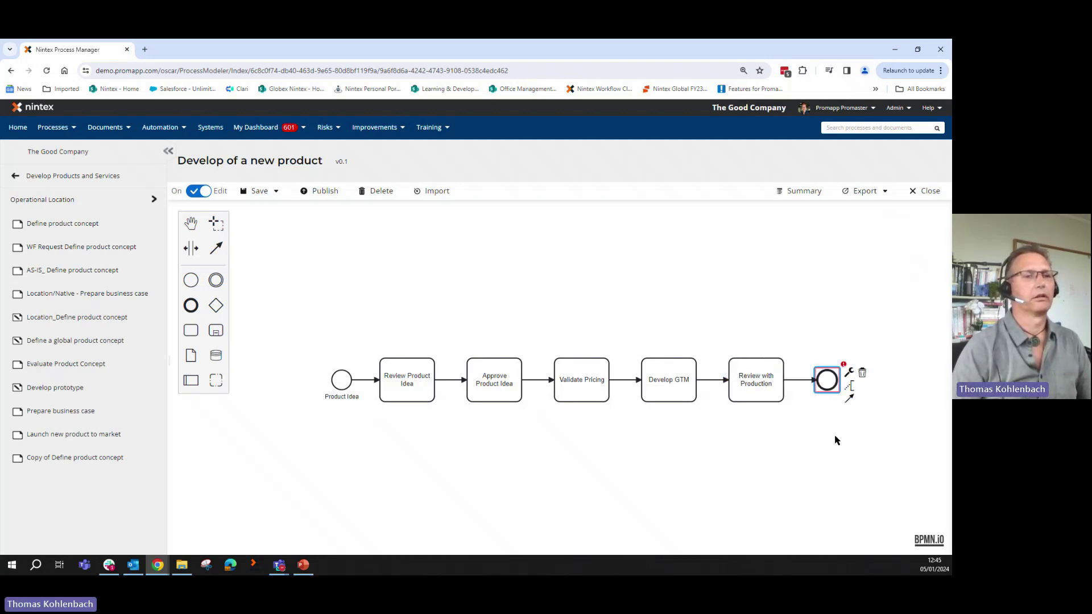
double_click(830, 390)
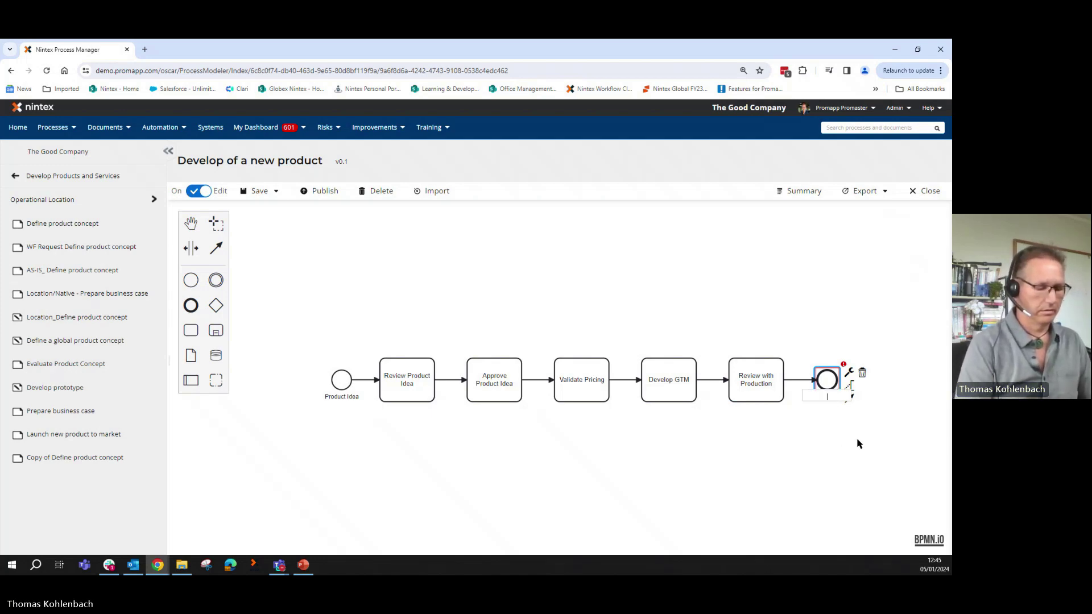
type("Read")
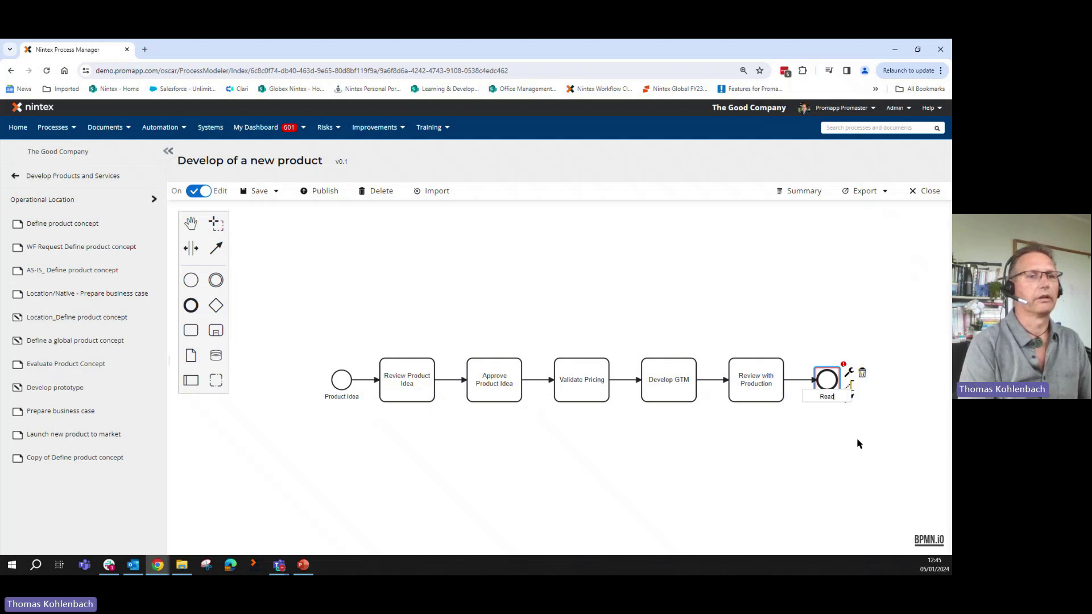
type("y for Pro")
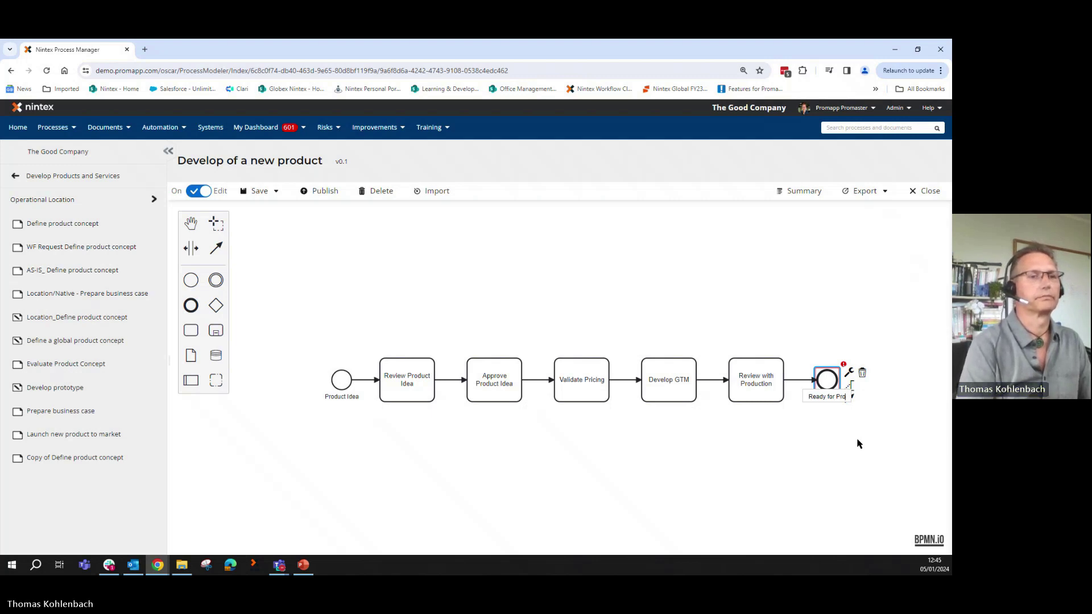
type("duction")
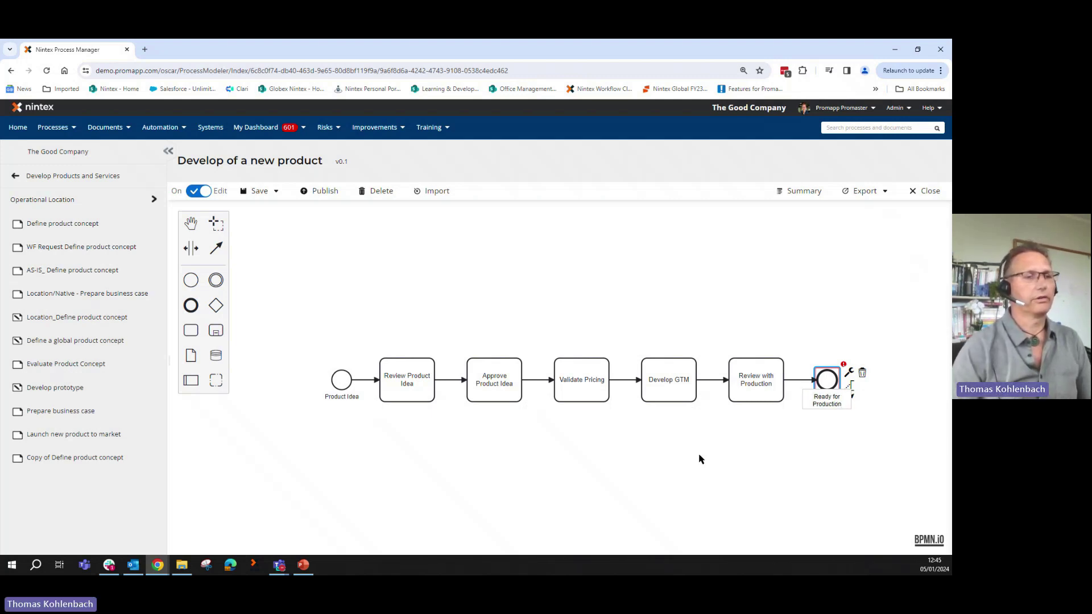
key("Return")
left_click(770, 326)
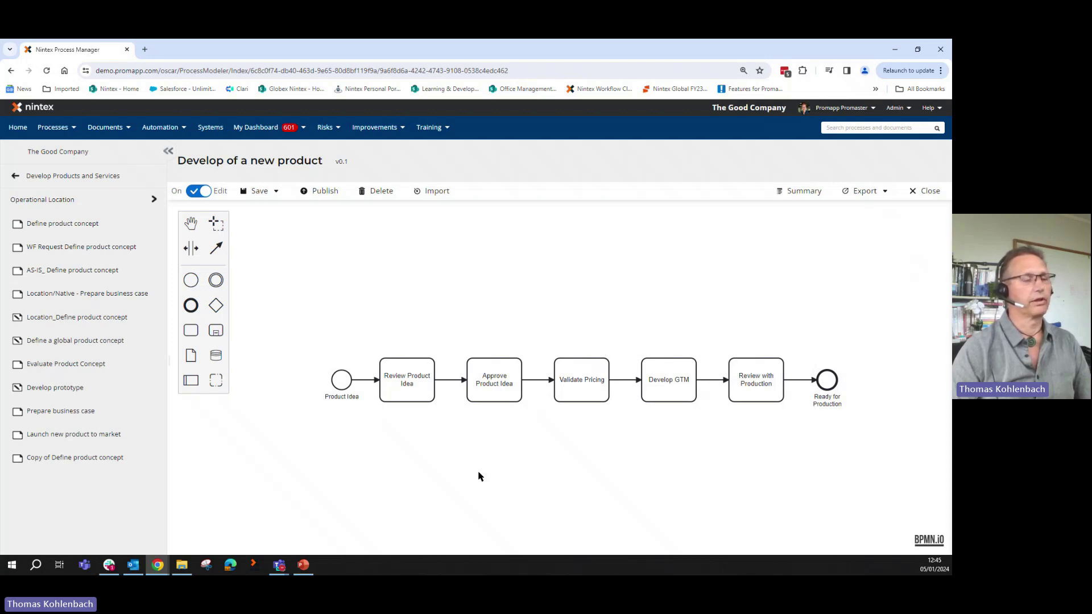
Wrap the whole flow in a Product Team pool and move Approve Product Idea below the main row
left_click(191, 381)
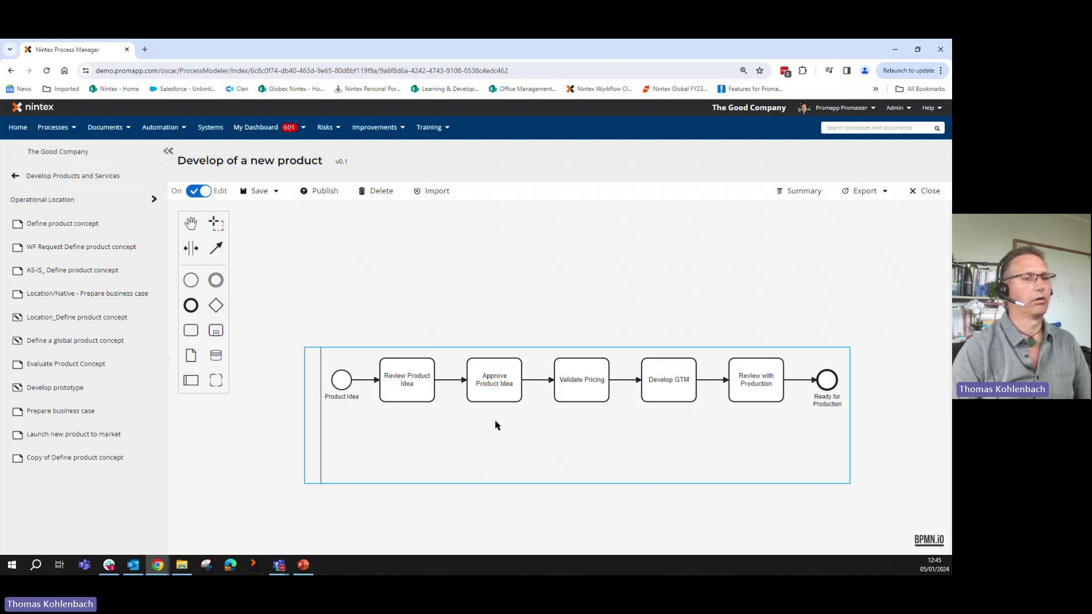
left_click(495, 425)
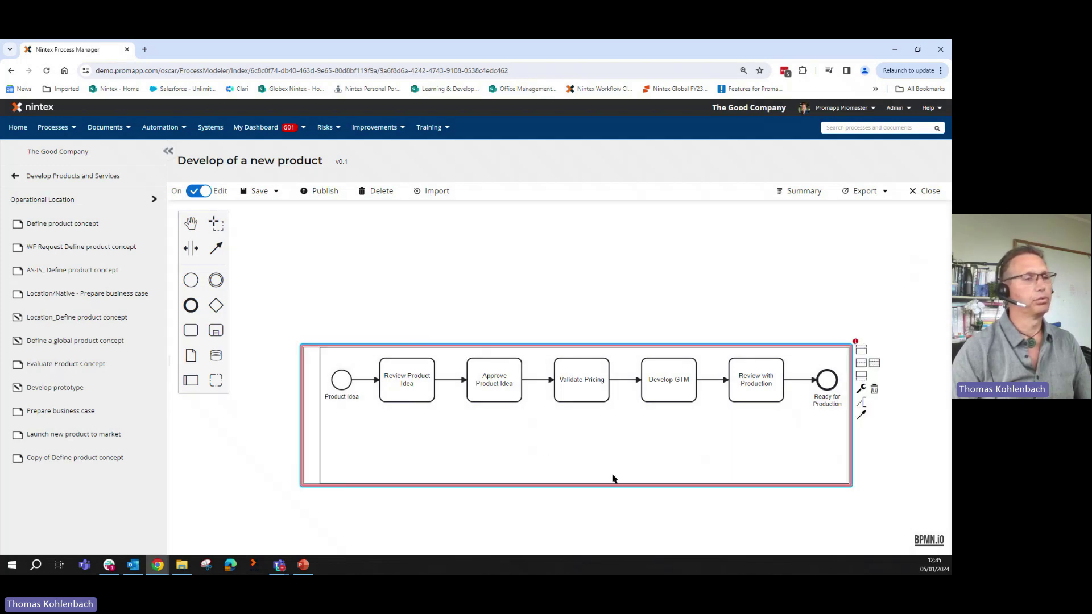
type("P")
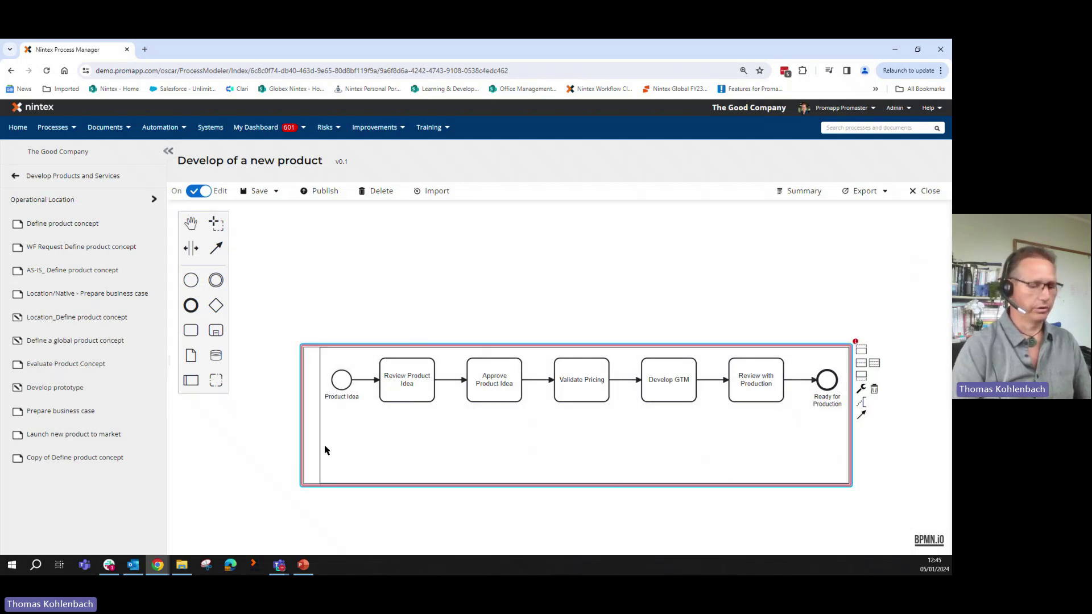
type("rodu")
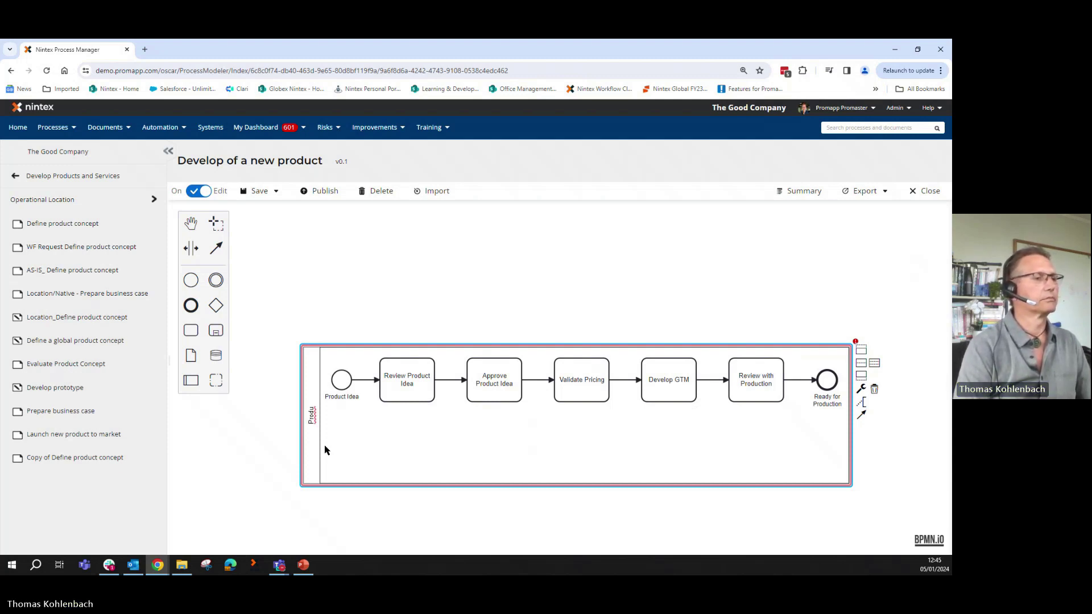
type("ct 1")
type("eam")
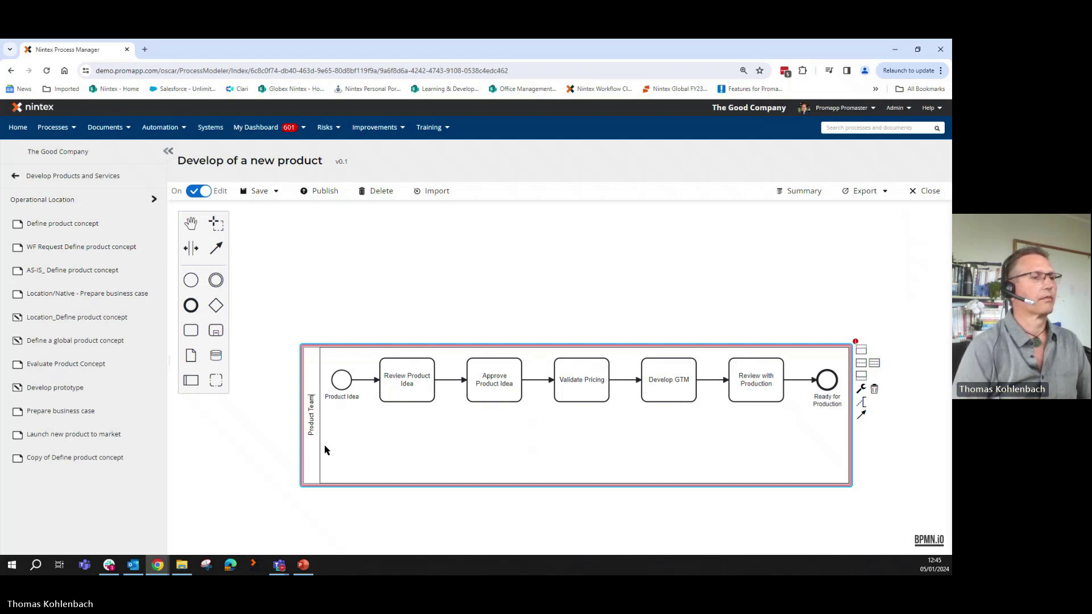
left_click_drag(499, 387, 500, 458)
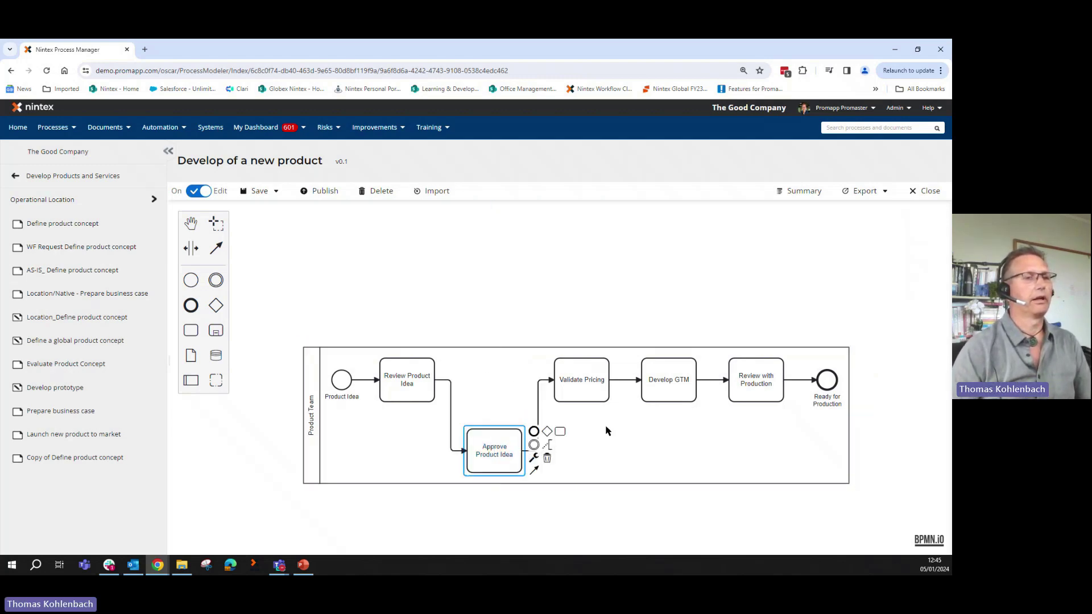
left_click(850, 460)
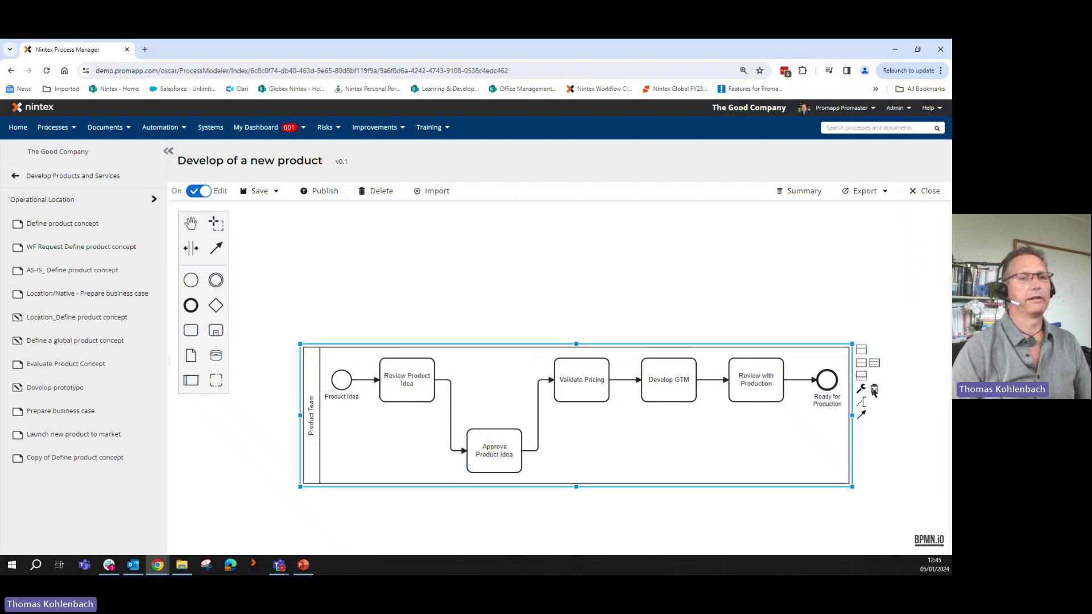
Raise and enlarge the pool, add a lower lane holding Approve Product Idea, and name it 'Product Manager'
left_click(710, 341)
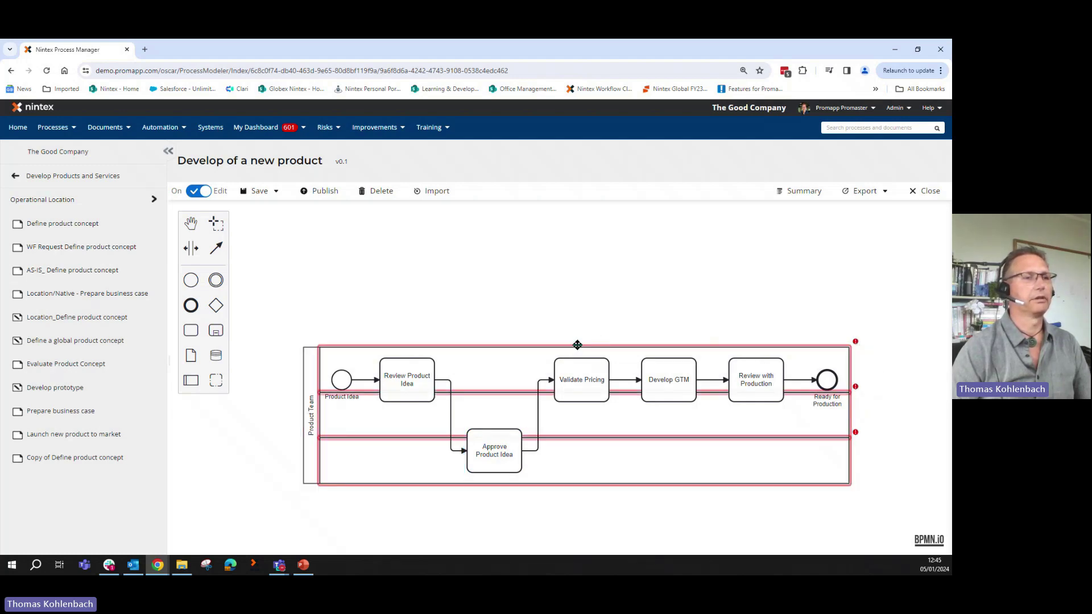
left_click_drag(578, 345, 575, 250)
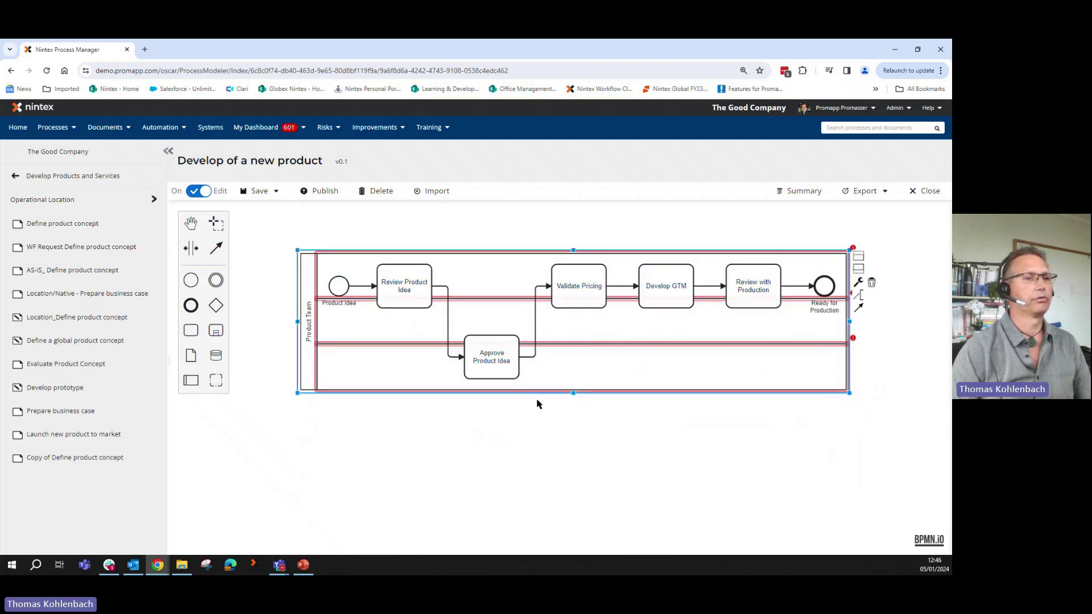
left_click_drag(573, 394, 574, 473)
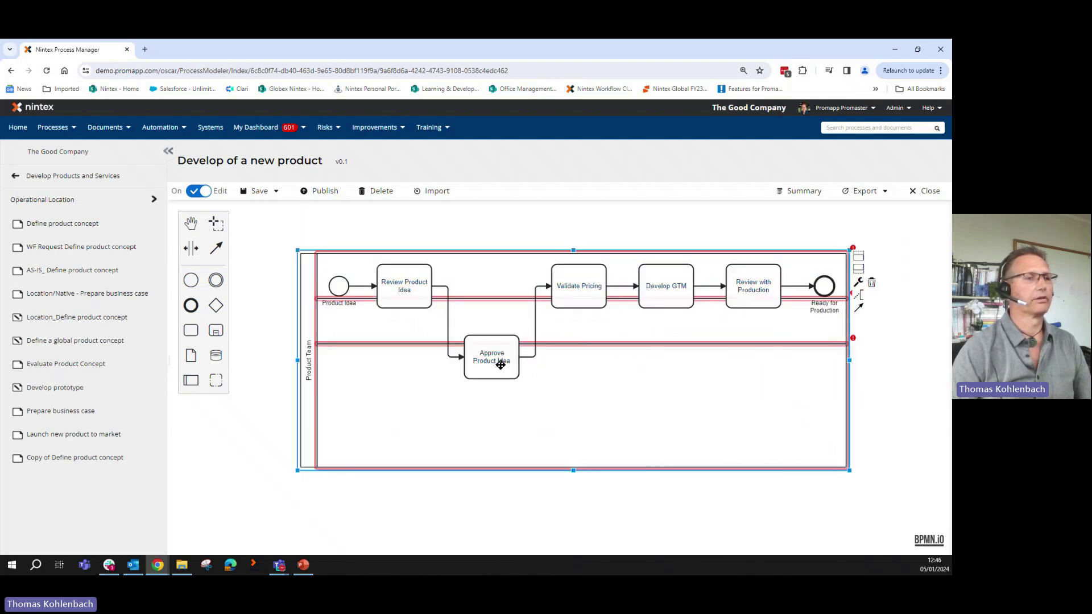
left_click_drag(500, 364, 494, 443)
left_click(590, 343)
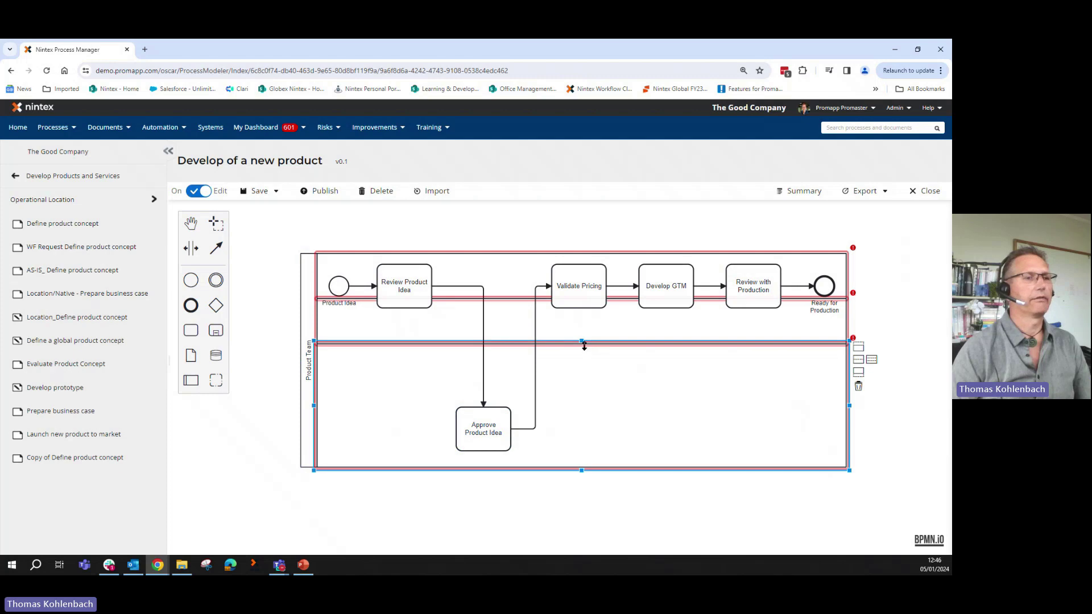
left_click_drag(589, 341, 580, 367)
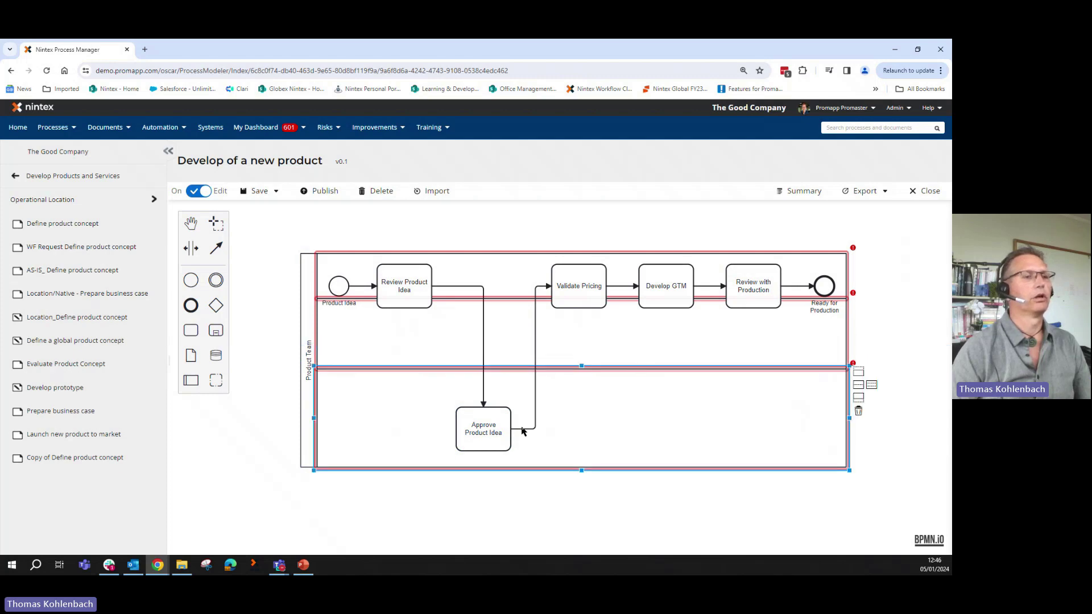
left_click_drag(488, 429, 509, 430)
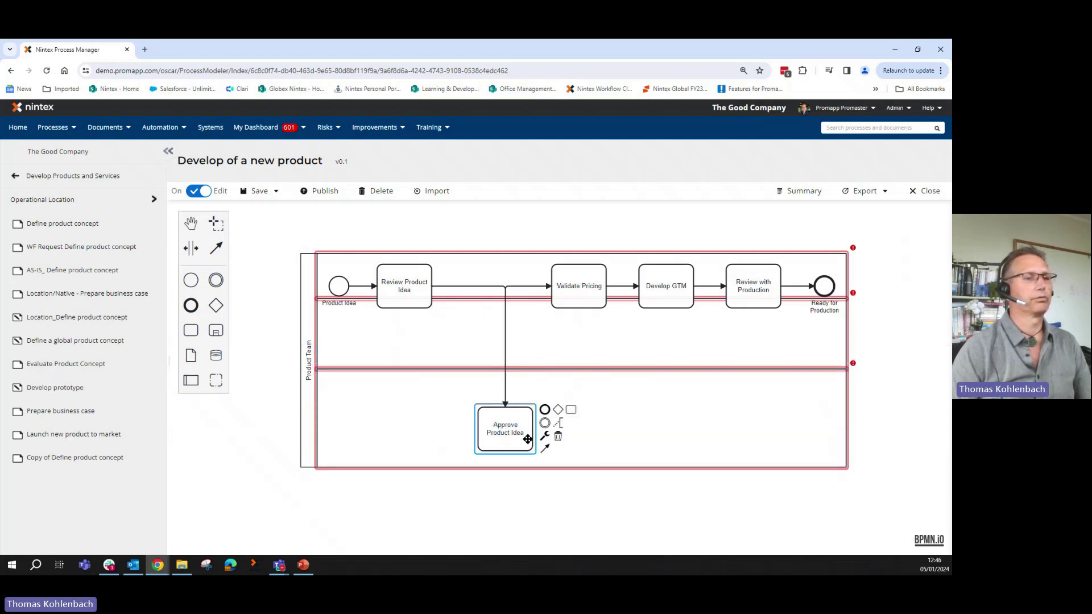
left_click(328, 431)
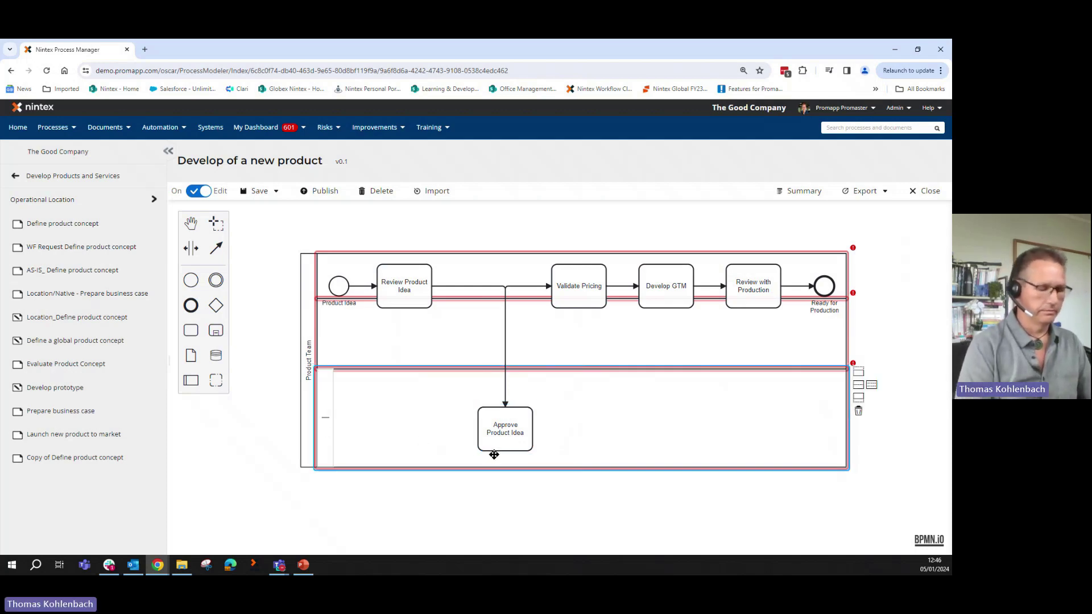
type("Product M")
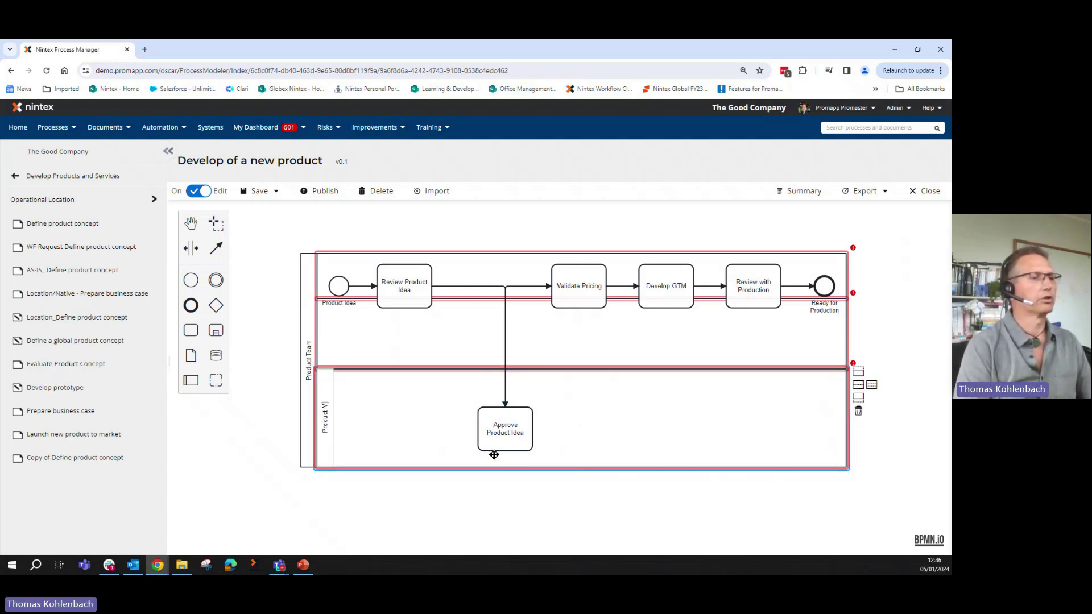
type("anager")
Move Validate Pricing into a middle lane named 'Finance Department' and Develop GTM into Product Manager
left_click_drag(585, 292, 566, 353)
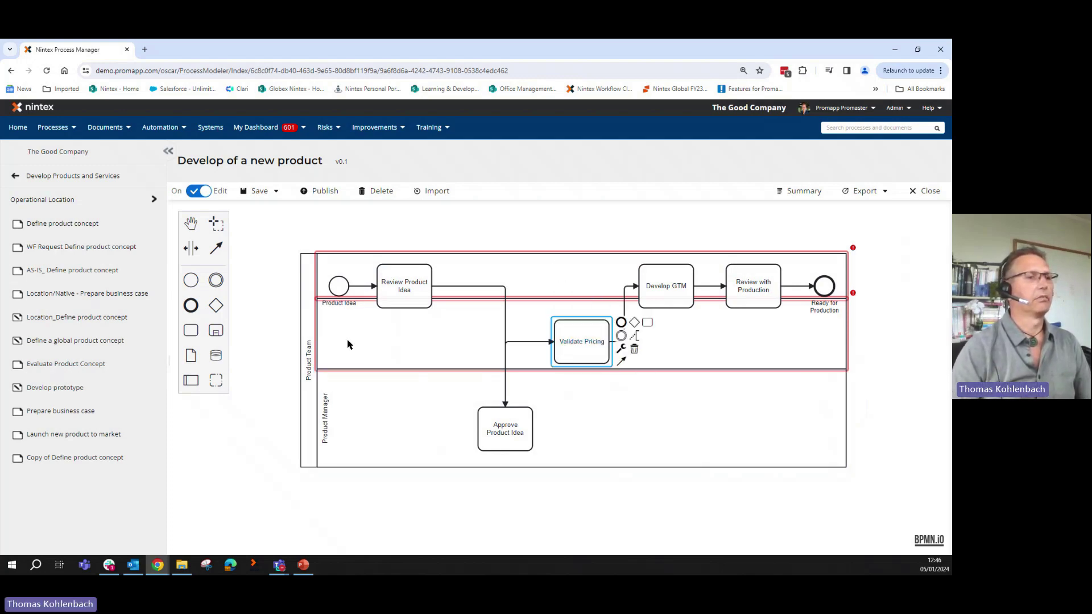
left_click(325, 342)
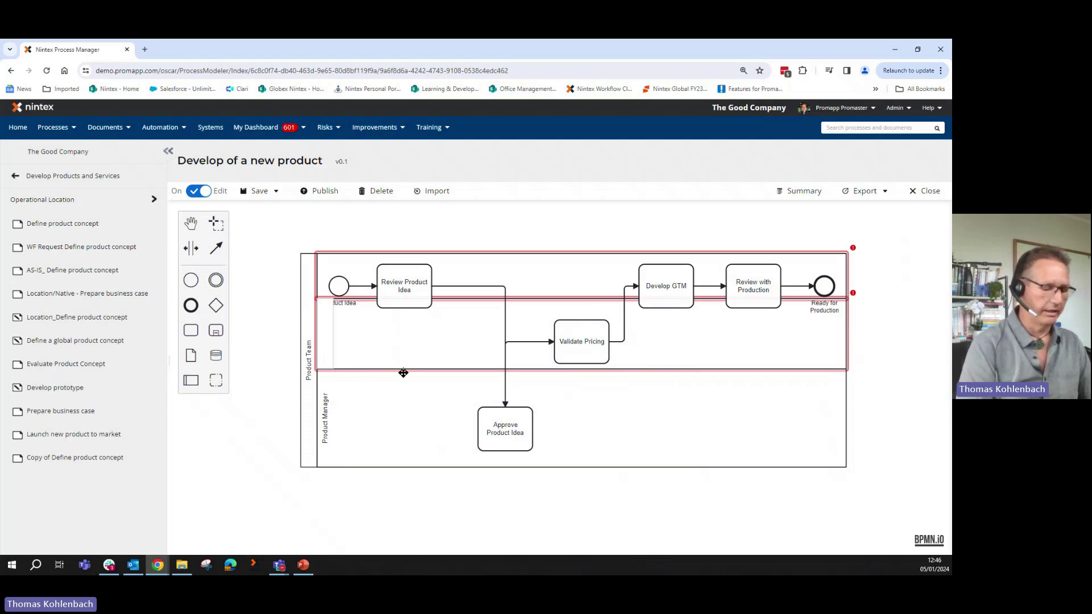
type("Fina")
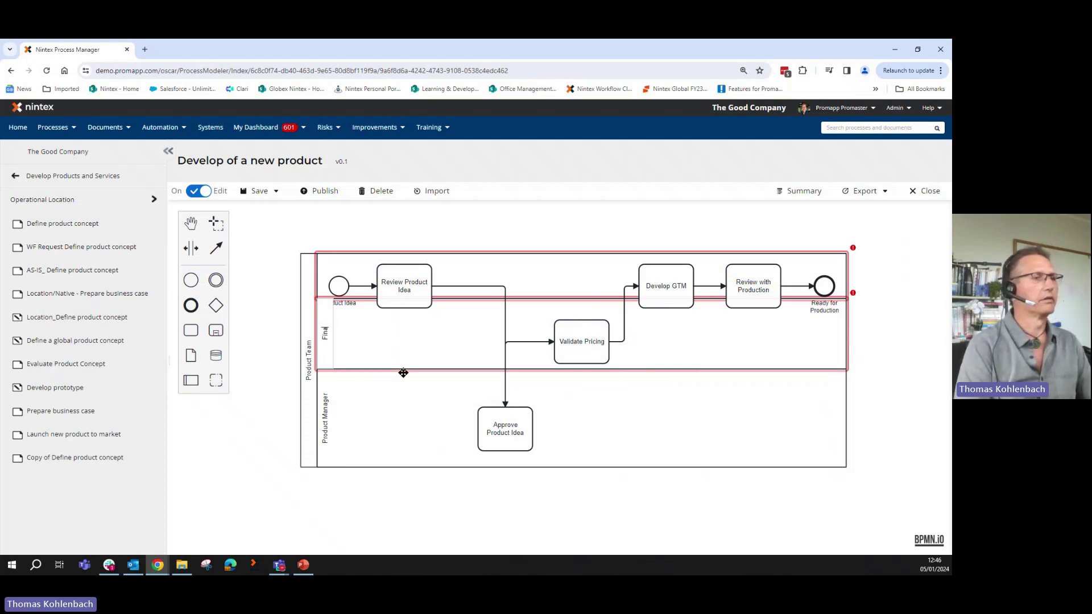
type("nce Depatm")
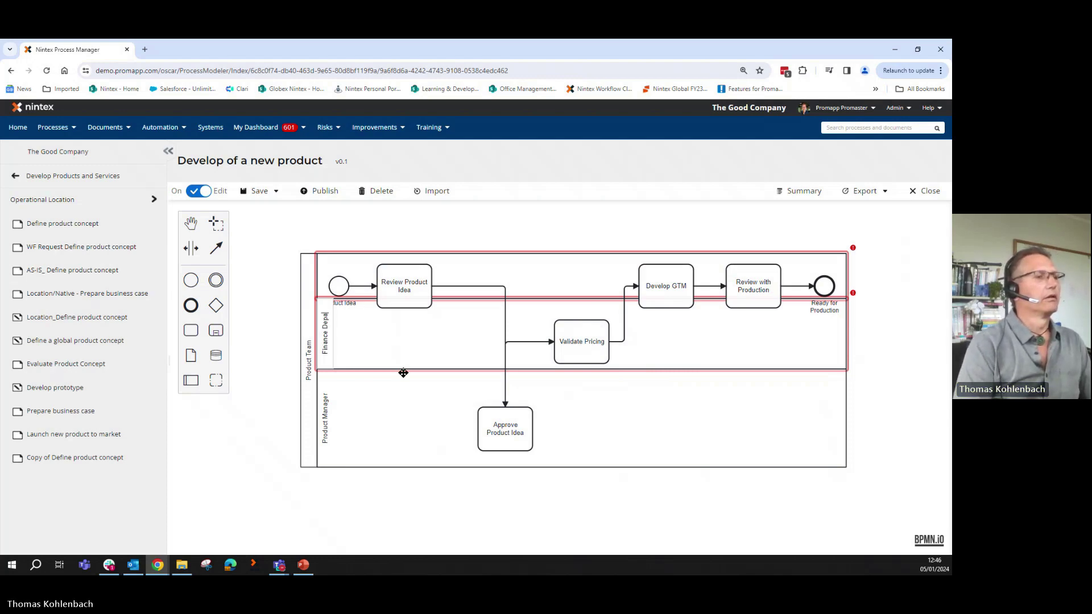
key("BackSpace")
key("BackSpace")
key("BackSpace")
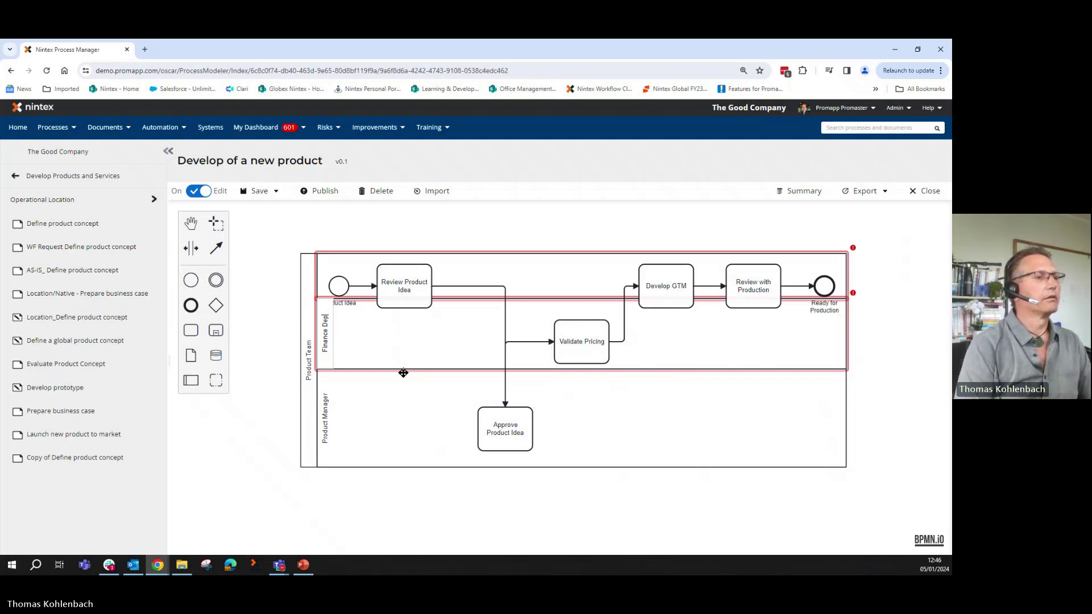
type("artment")
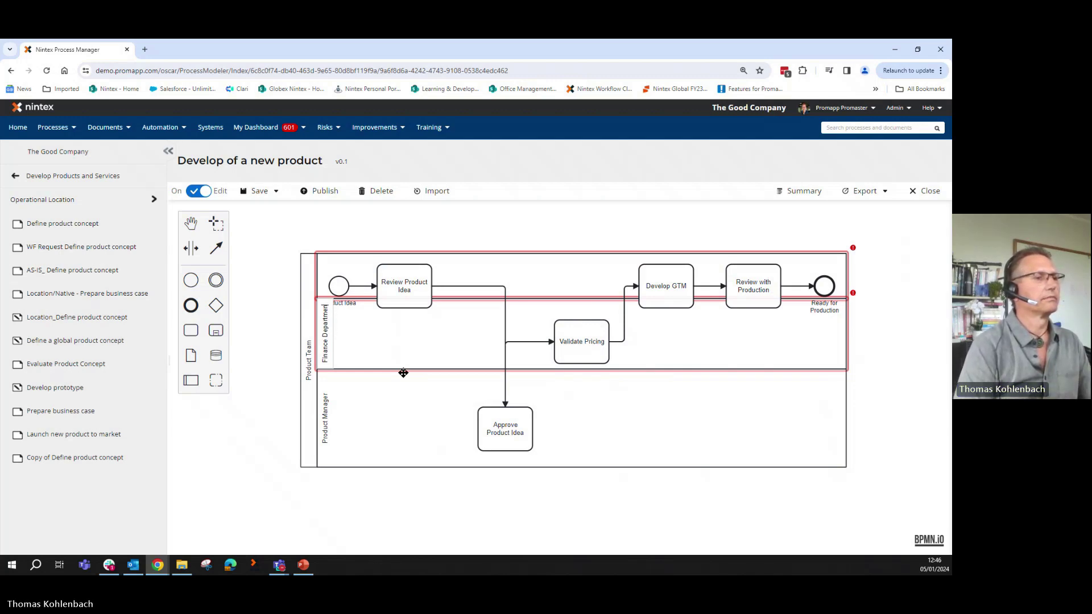
left_click_drag(666, 285, 674, 424)
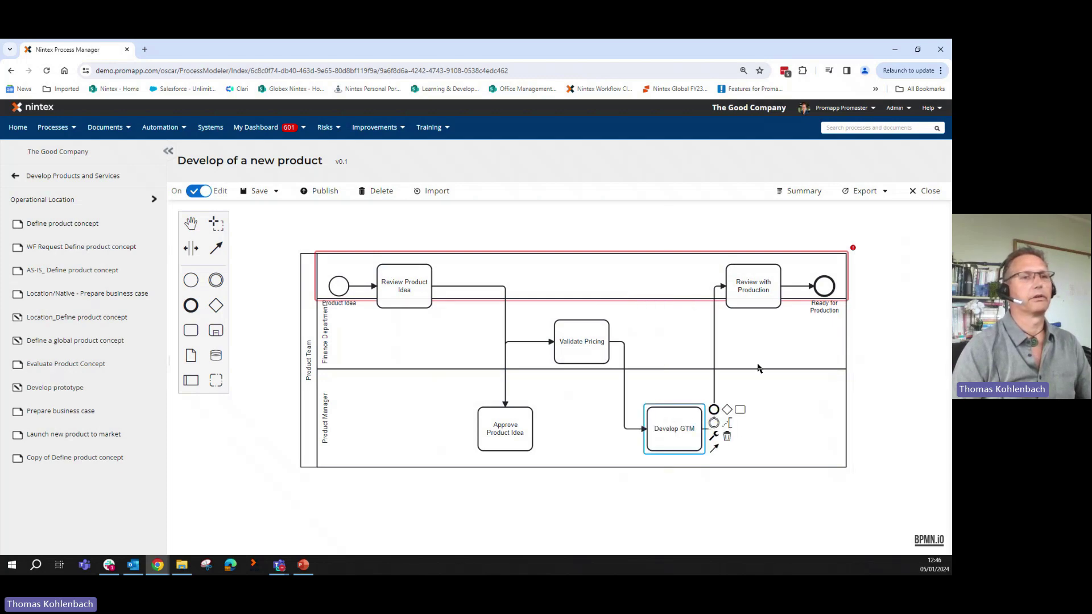
Raise the top lane's upper edge and finish naming that lane 'Product Team'
double_click(327, 274)
left_click(574, 254)
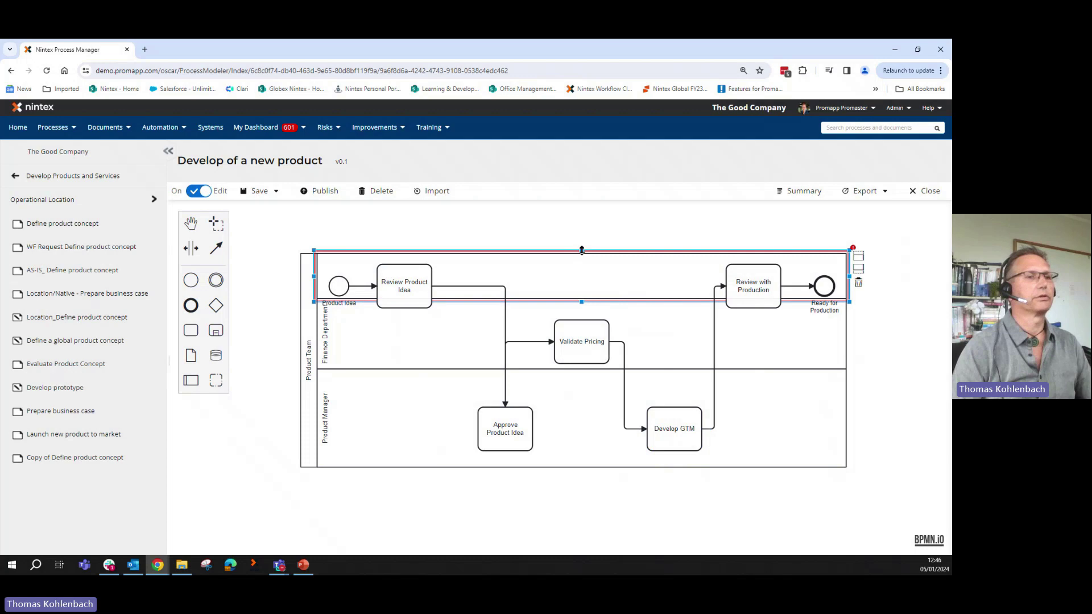
left_click_drag(581, 250, 578, 232)
left_click_drag(409, 283, 339, 266)
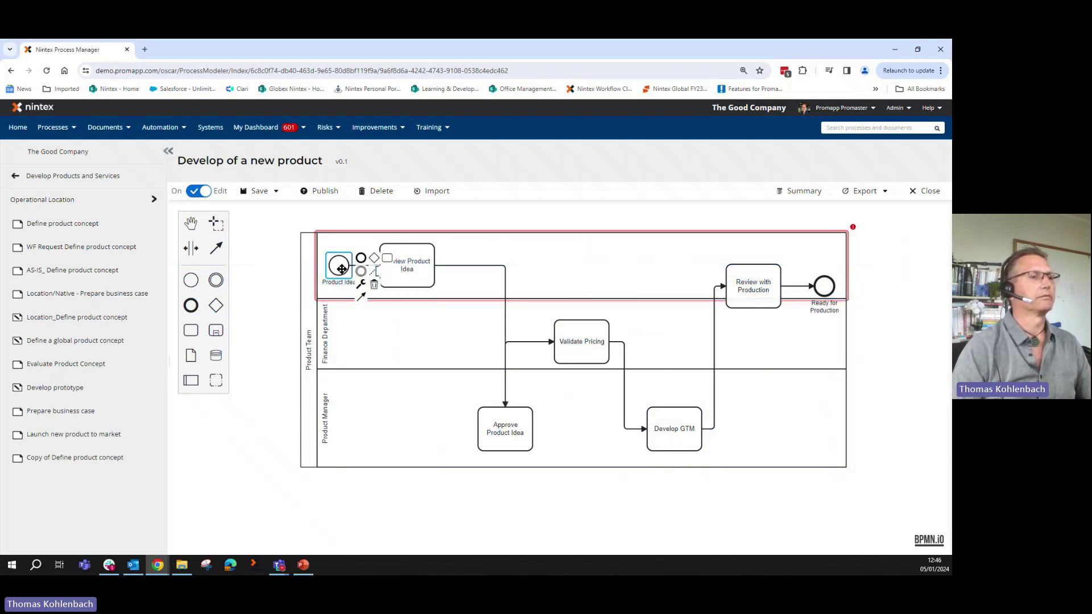
left_click(308, 271)
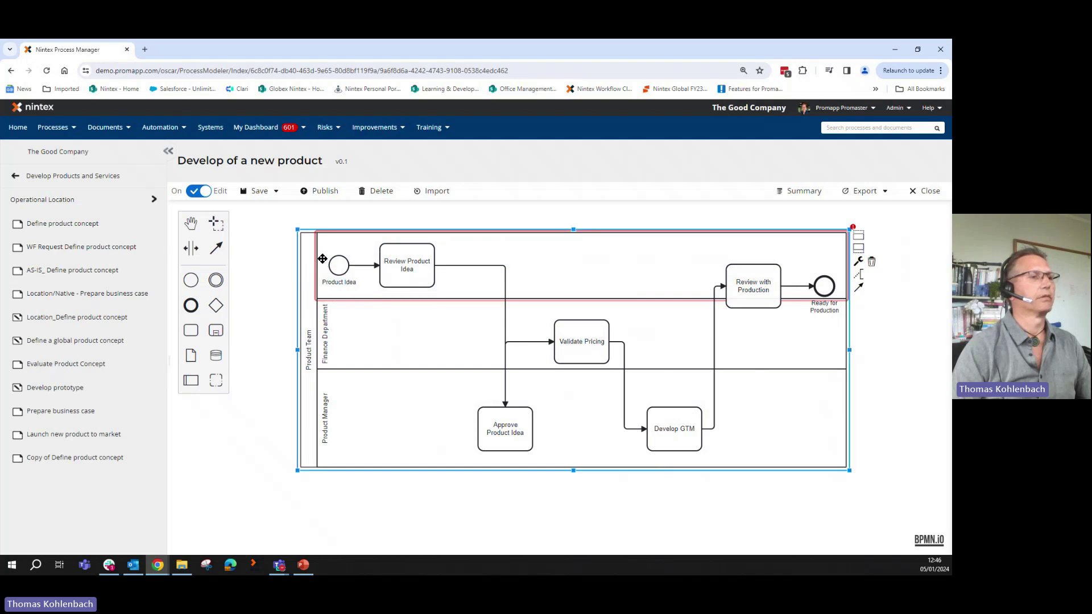
left_click_drag(322, 259, 348, 283)
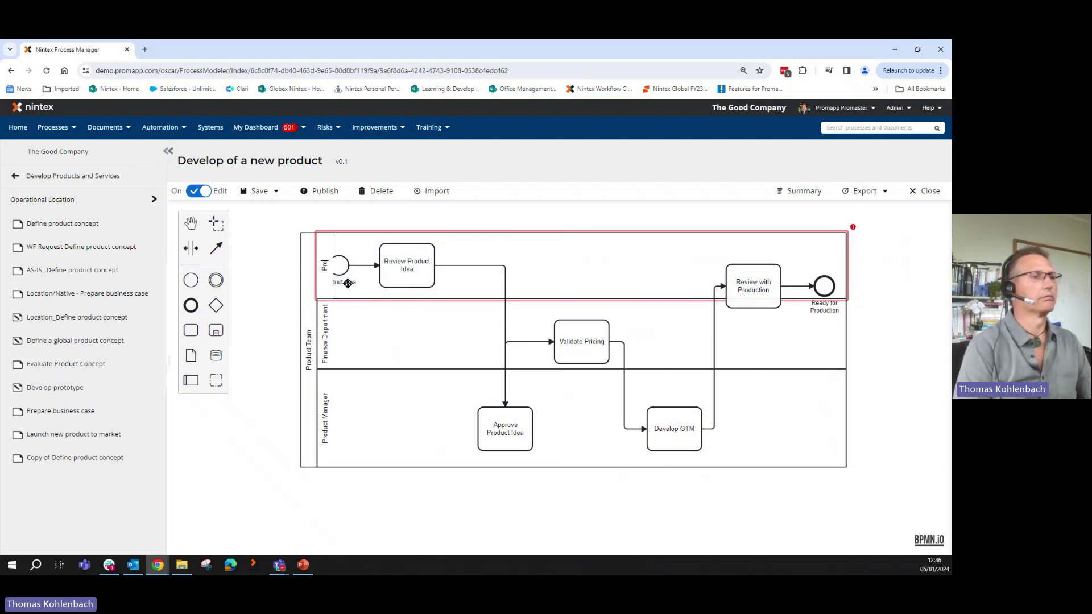
type("duct T")
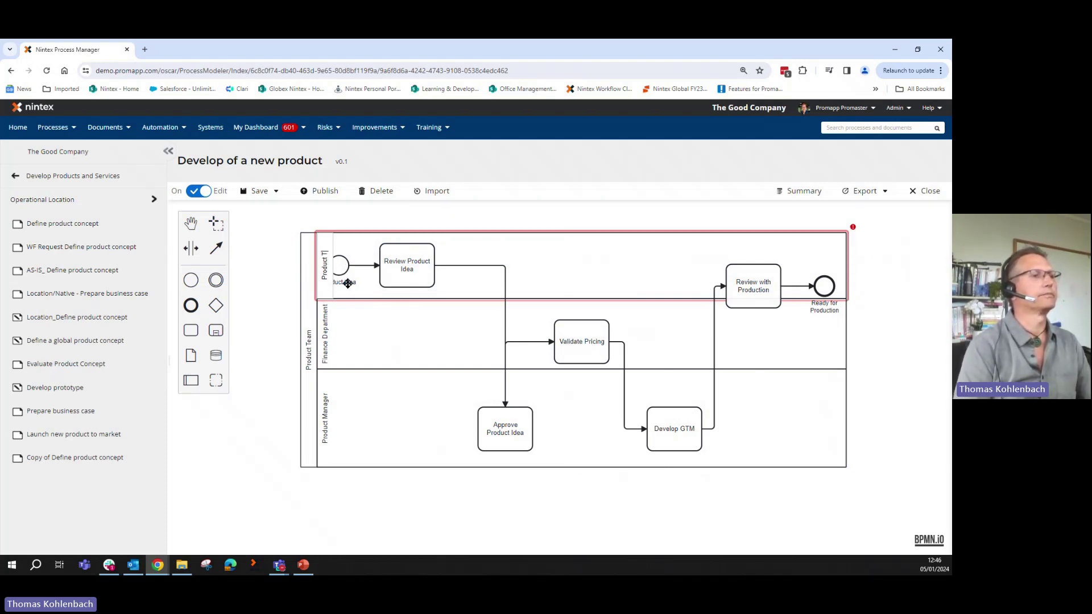
type("eam")
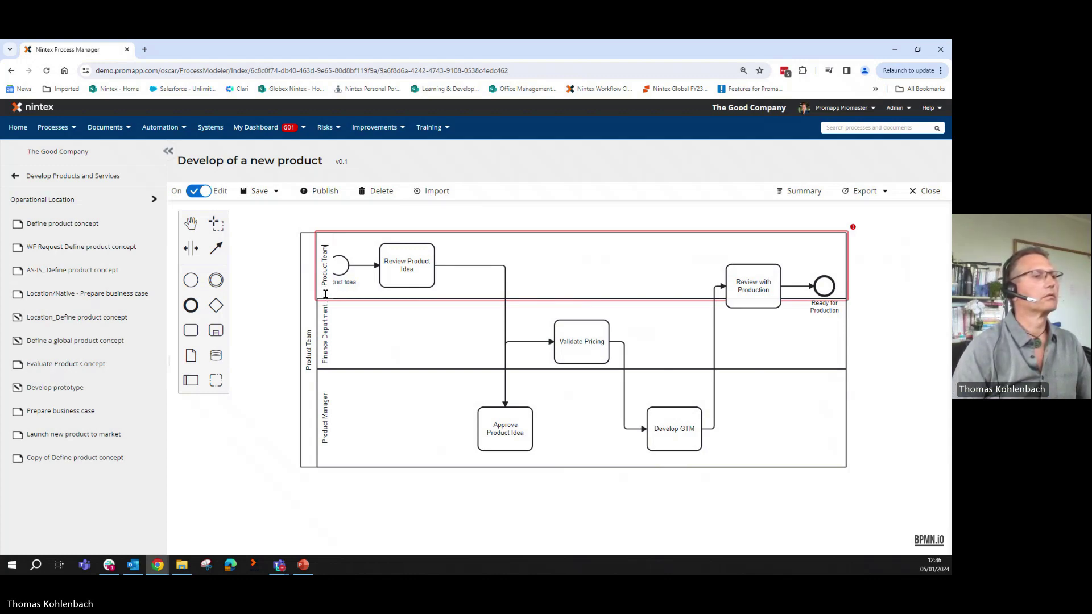
left_click(523, 281)
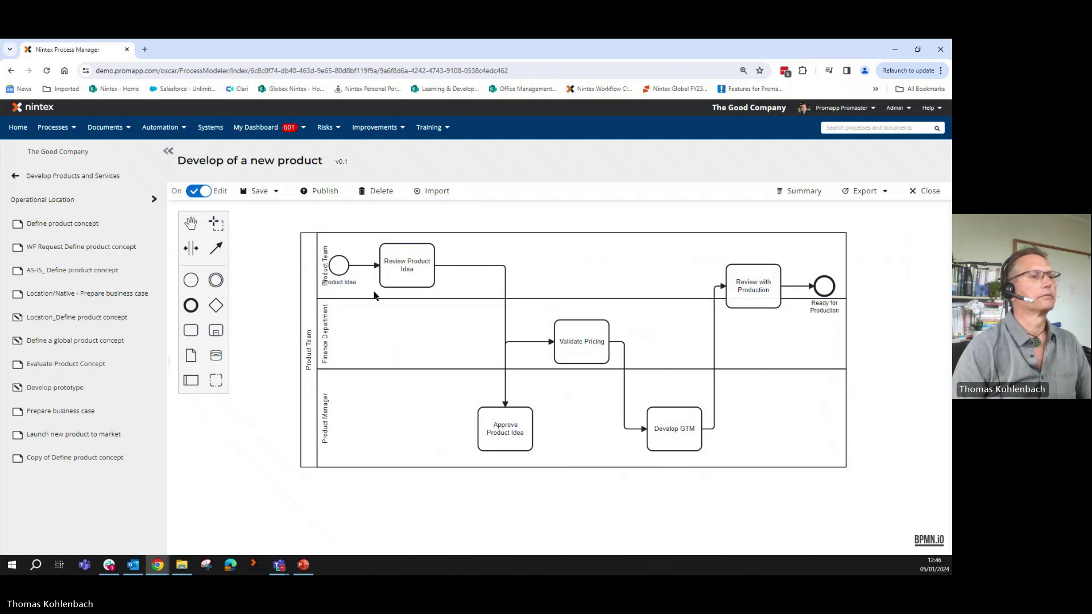
Shift the top-row tasks right and move Review with Production into the Product Team lane
left_click_drag(338, 267, 443, 274)
left_click(495, 276)
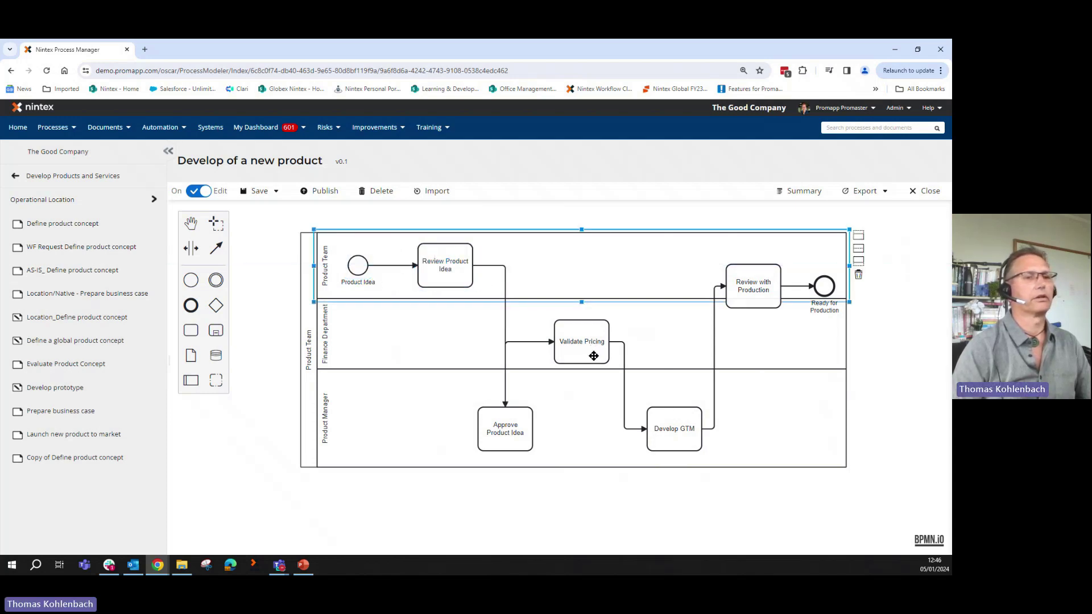
left_click_drag(686, 427, 697, 426)
left_click_drag(757, 275, 828, 266)
left_click(835, 385)
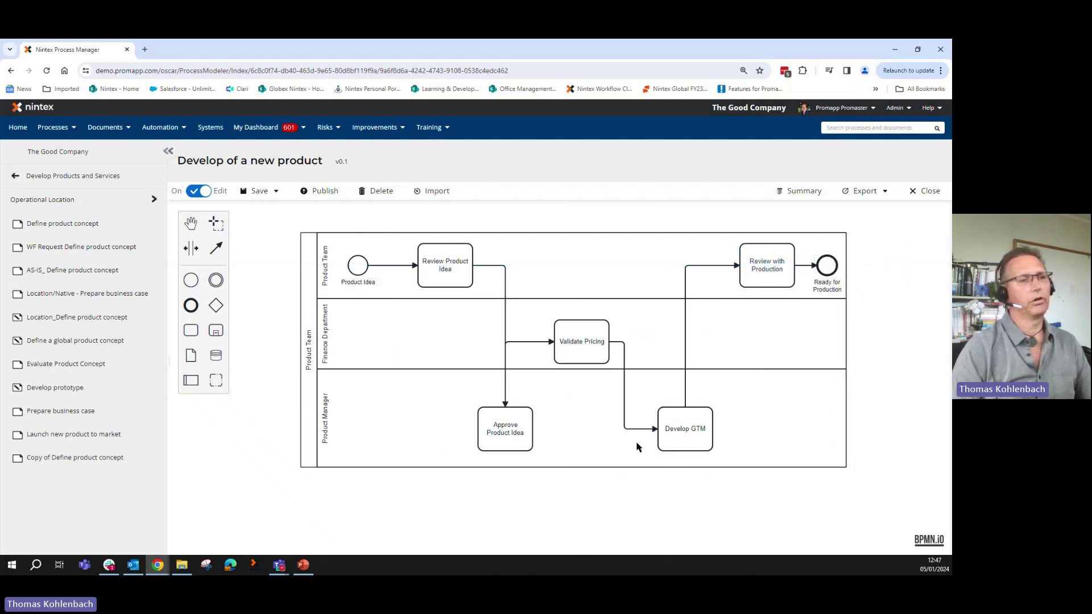
Reroute the Approve Product Idea flow right then up into Validate Pricing
left_click(519, 342)
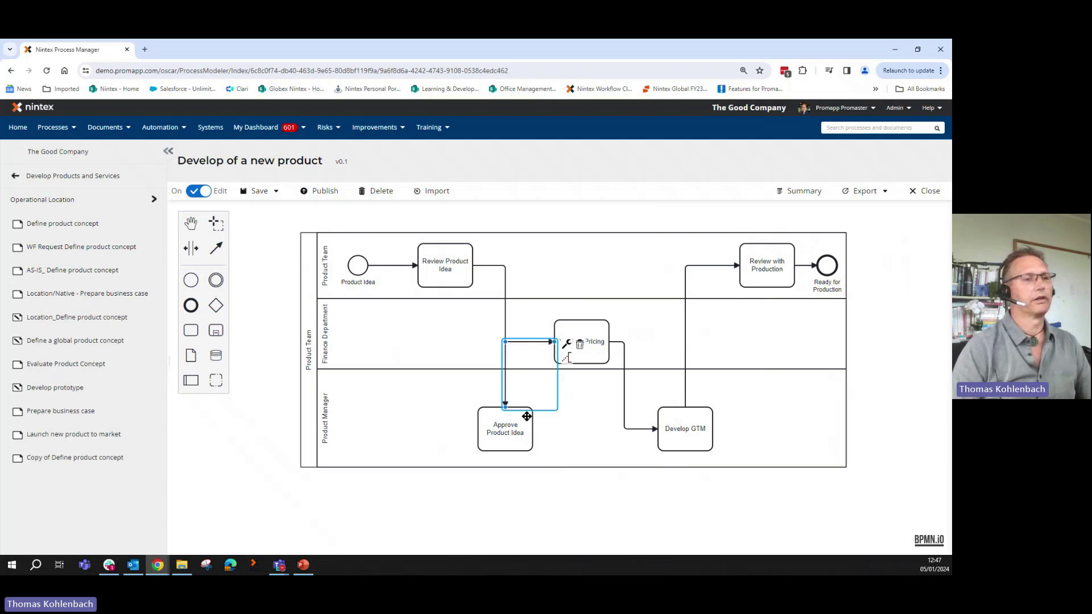
left_click_drag(506, 409, 530, 435)
left_click_drag(534, 342, 588, 433)
left_click(795, 431)
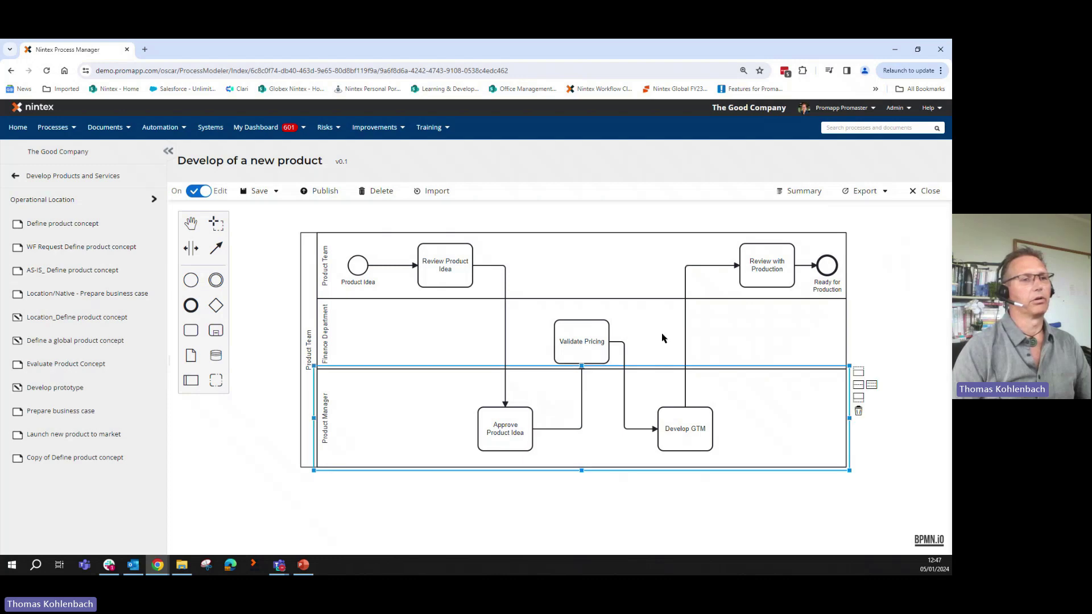
left_click(722, 312)
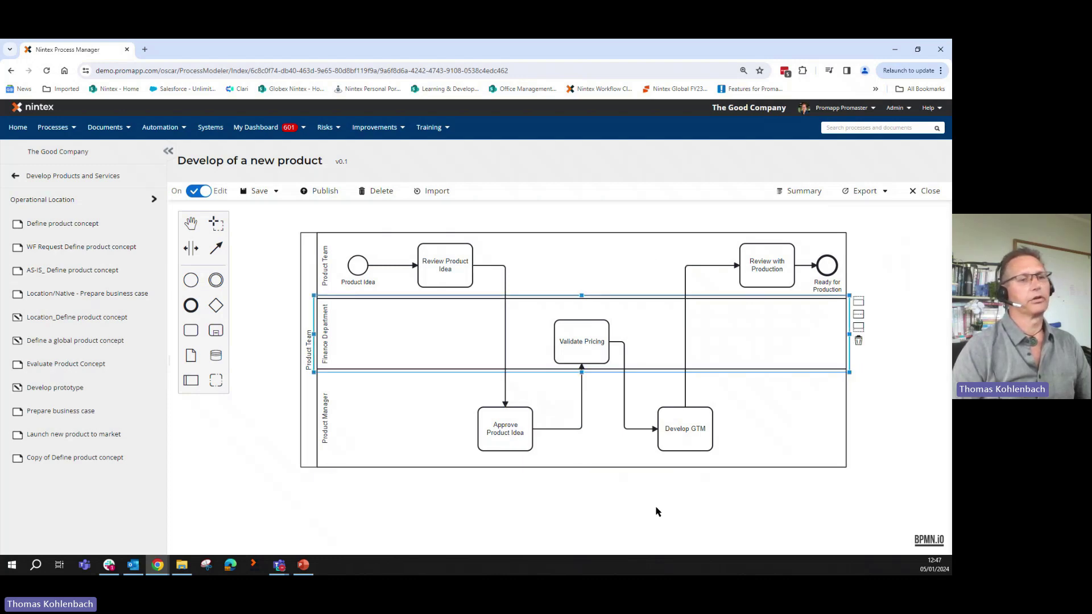
left_click(590, 489)
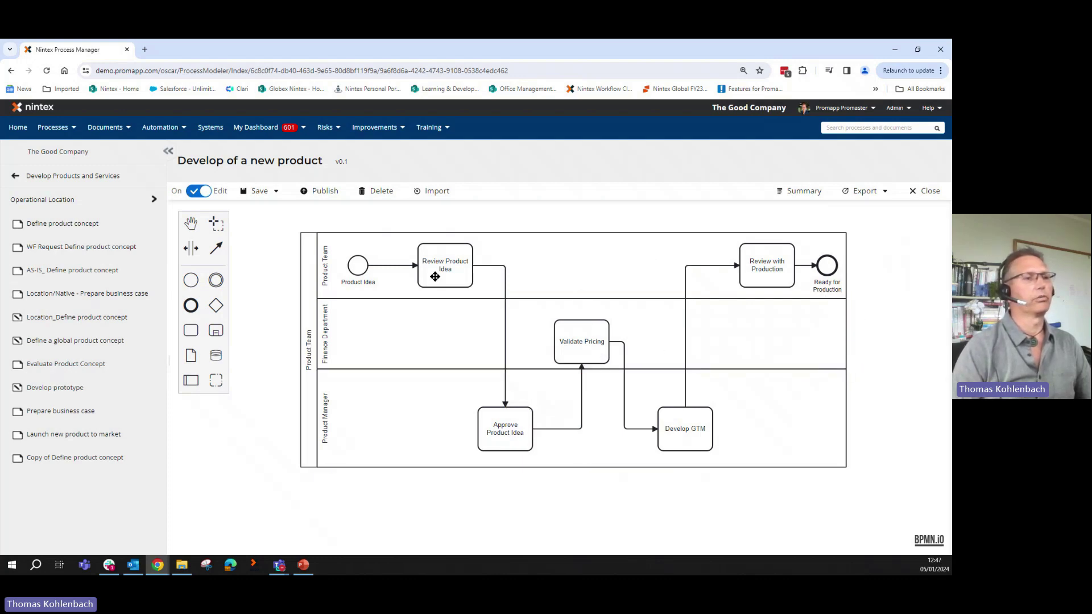
left_click(450, 285)
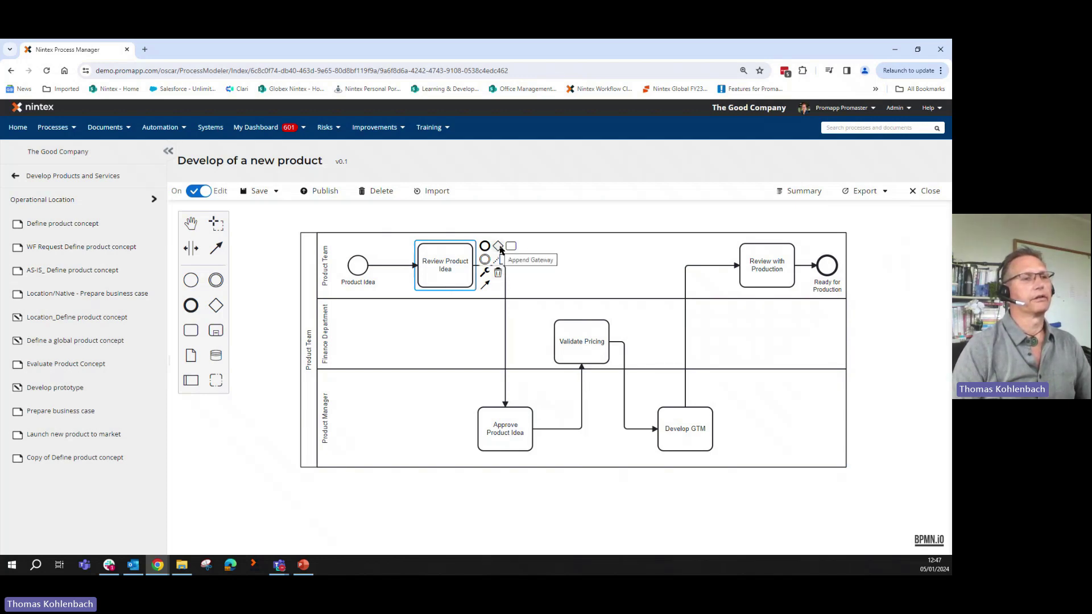
Insert an exclusive gateway on the flow right after Review Product Idea
left_click_drag(500, 249, 501, 275)
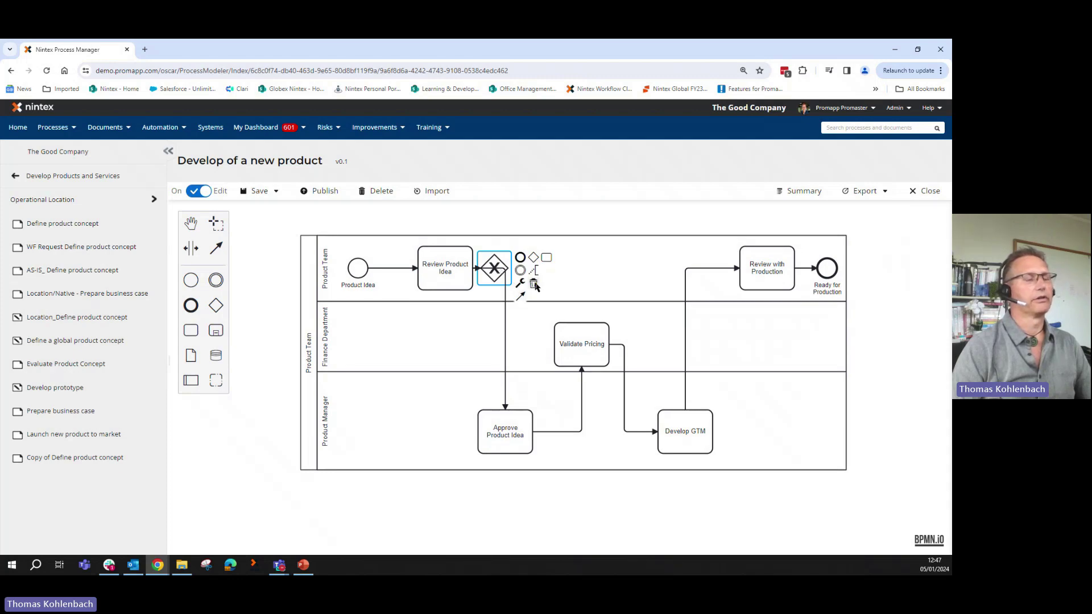
left_click(521, 285)
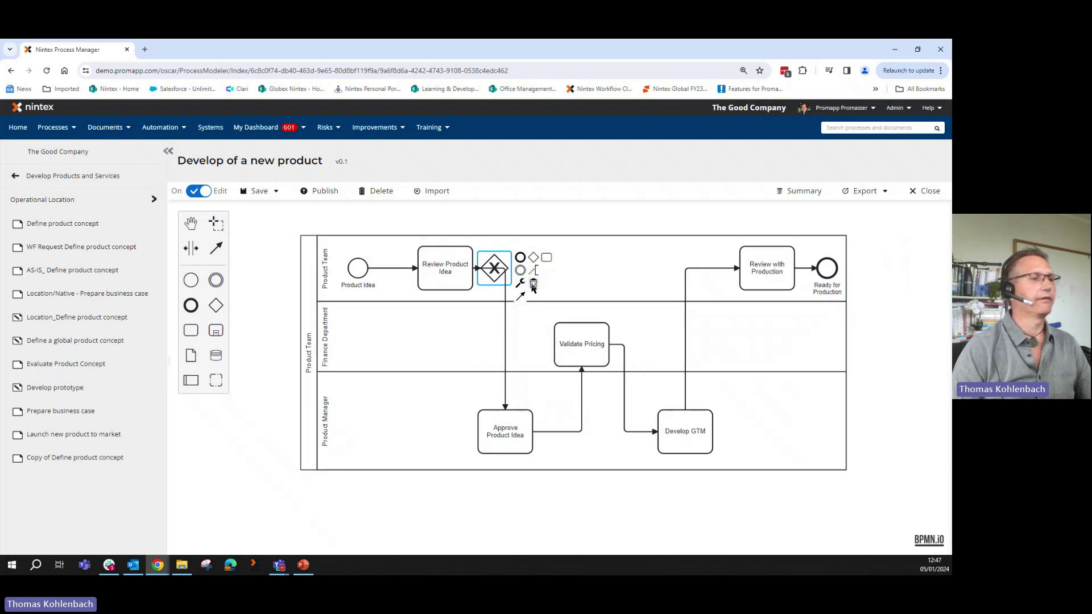
key("Escape")
left_click(217, 356)
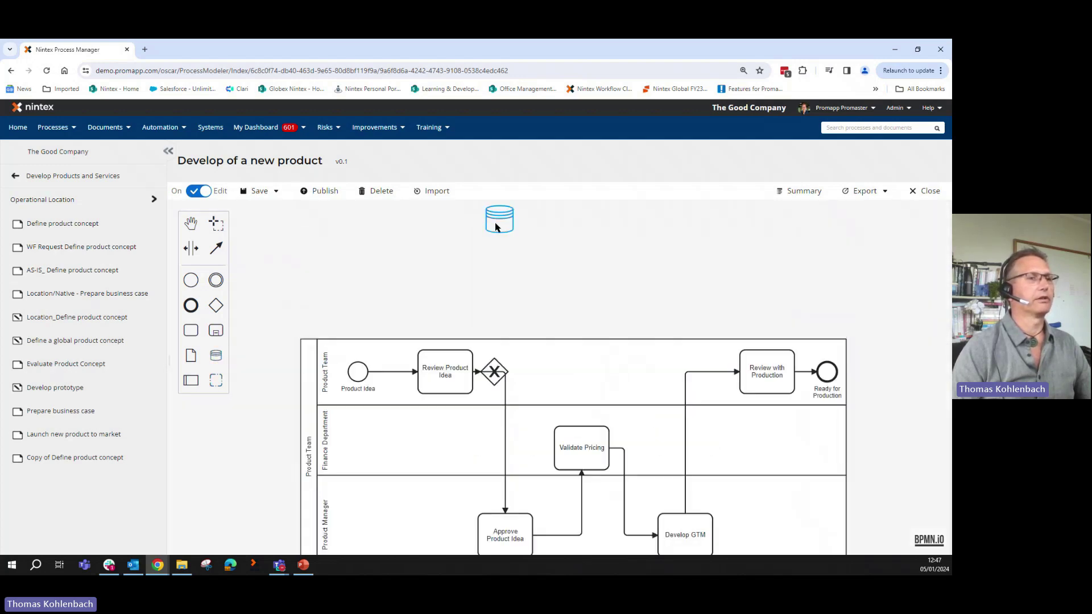
Place a data store and a new pool above the diagram, sizing and aligning the pool to match
left_click(522, 307)
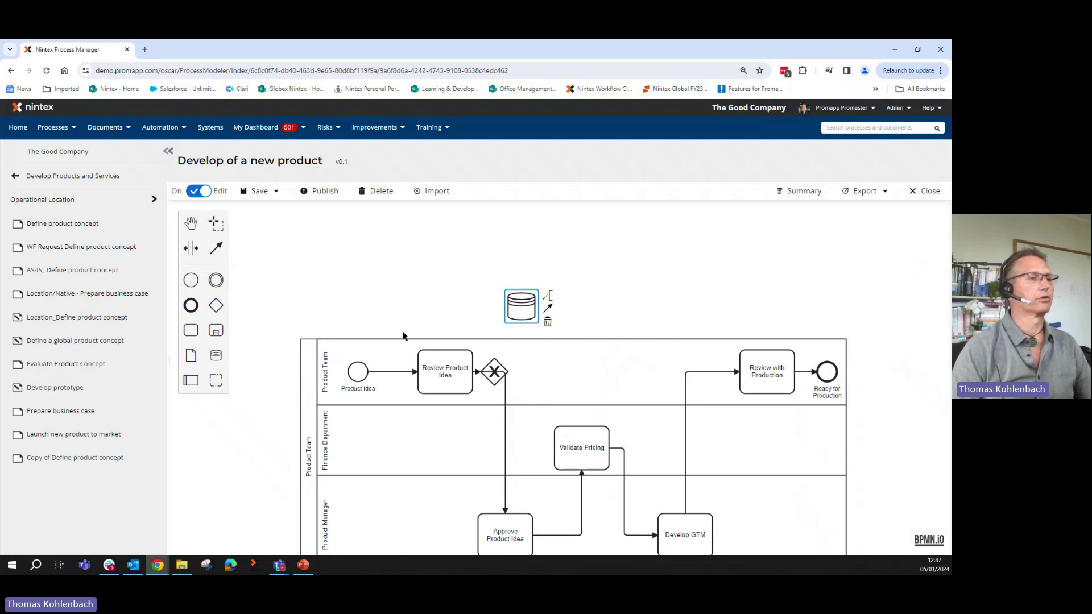
left_click(191, 380)
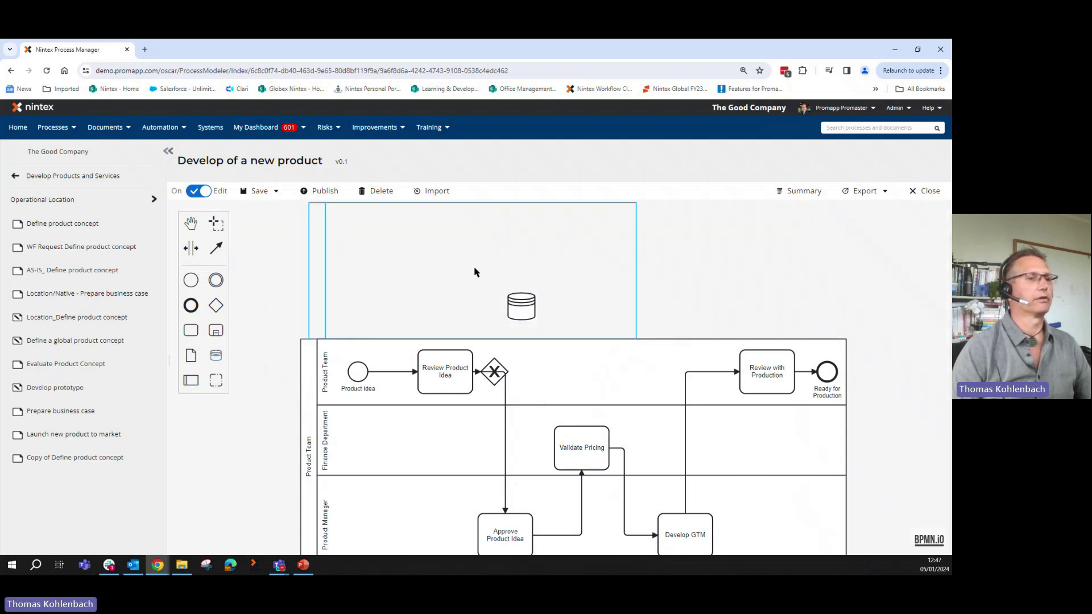
left_click(449, 277)
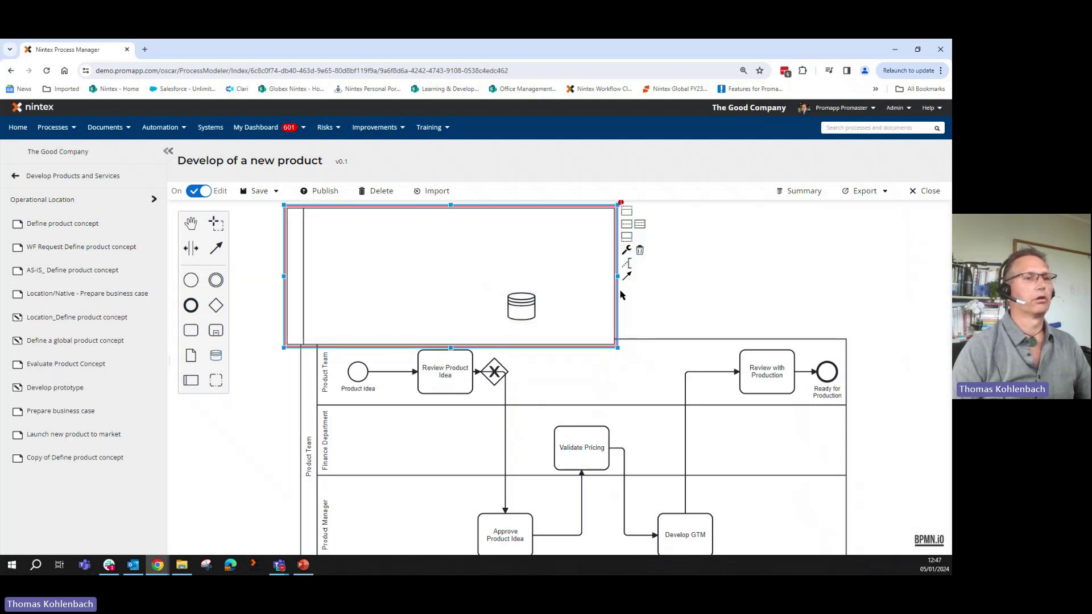
left_click_drag(617, 277, 846, 277)
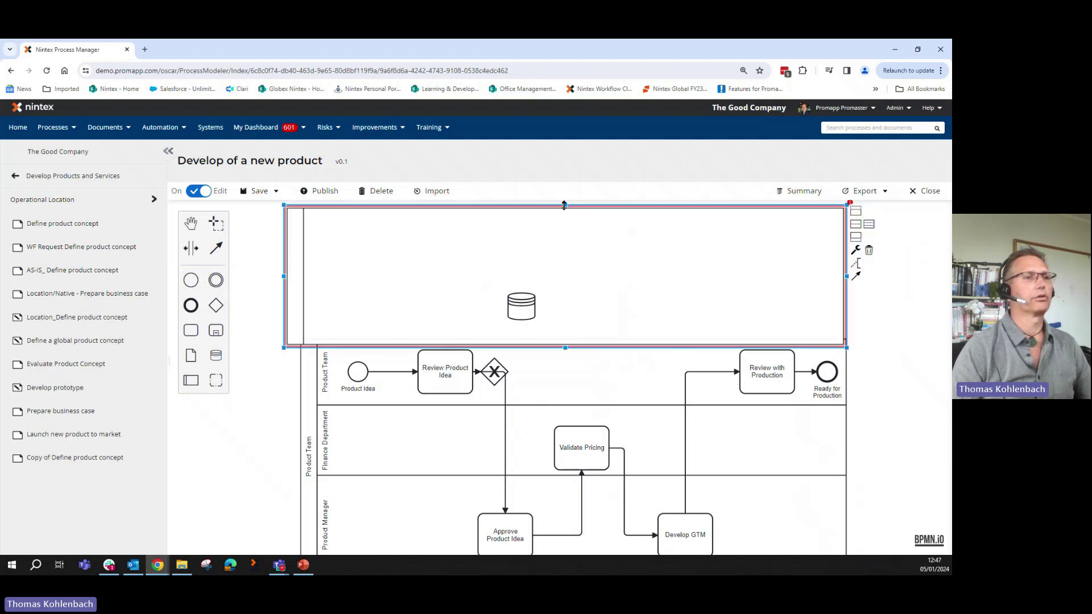
left_click_drag(566, 205, 563, 315)
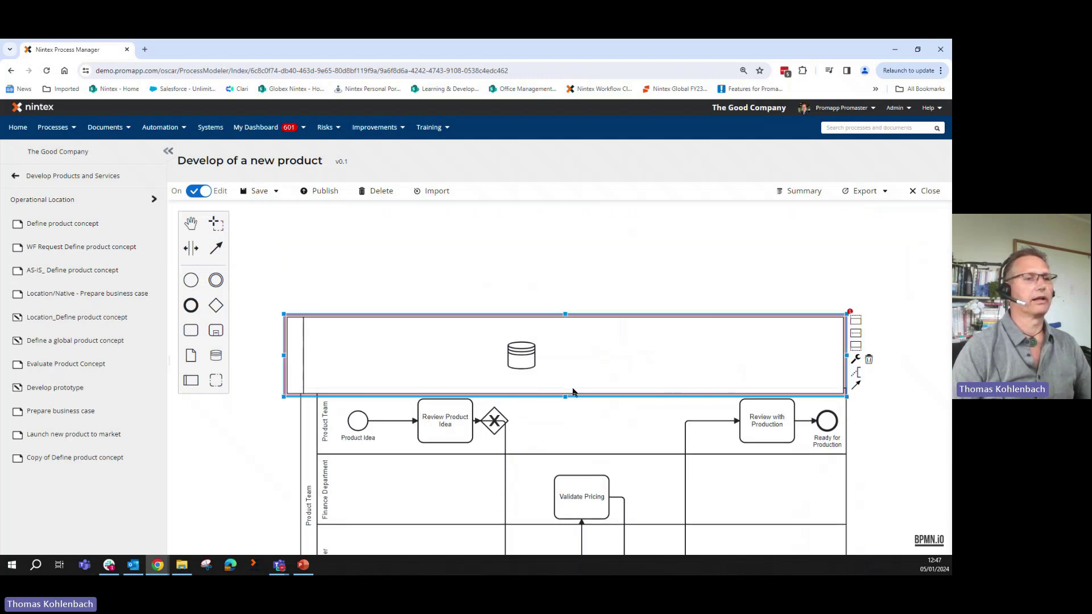
left_click_drag(562, 398, 579, 380)
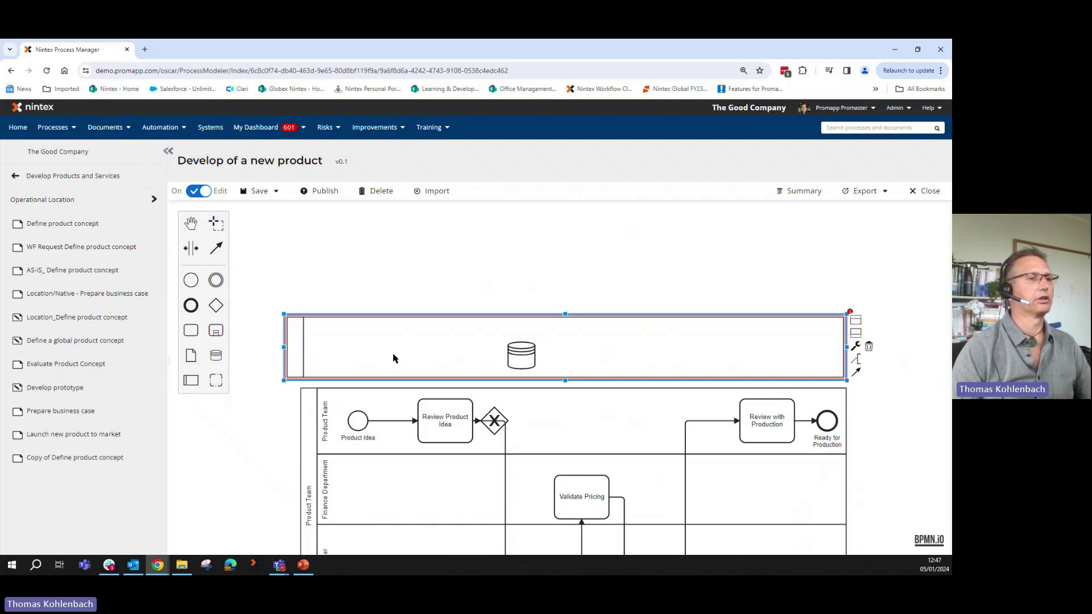
mouse_move(406, 316)
left_mouse_down()
mouse_move(449, 315)
mouse_move(420, 319)
mouse_move(425, 313)
left_mouse_up()
left_click(313, 350)
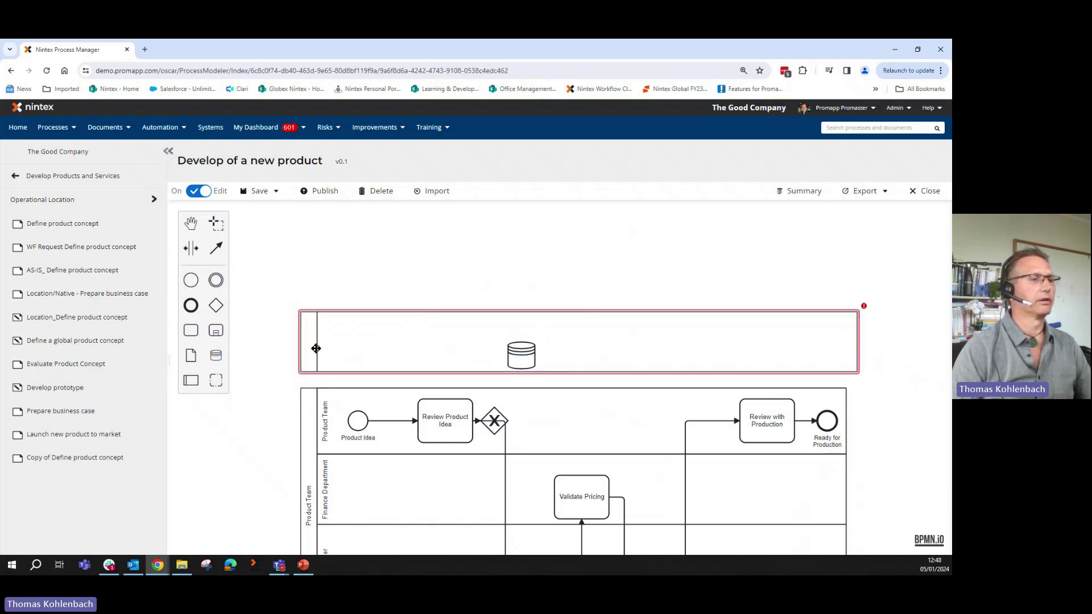
Name the new pool 'Systems' and move the data store inside it
type("Sy")
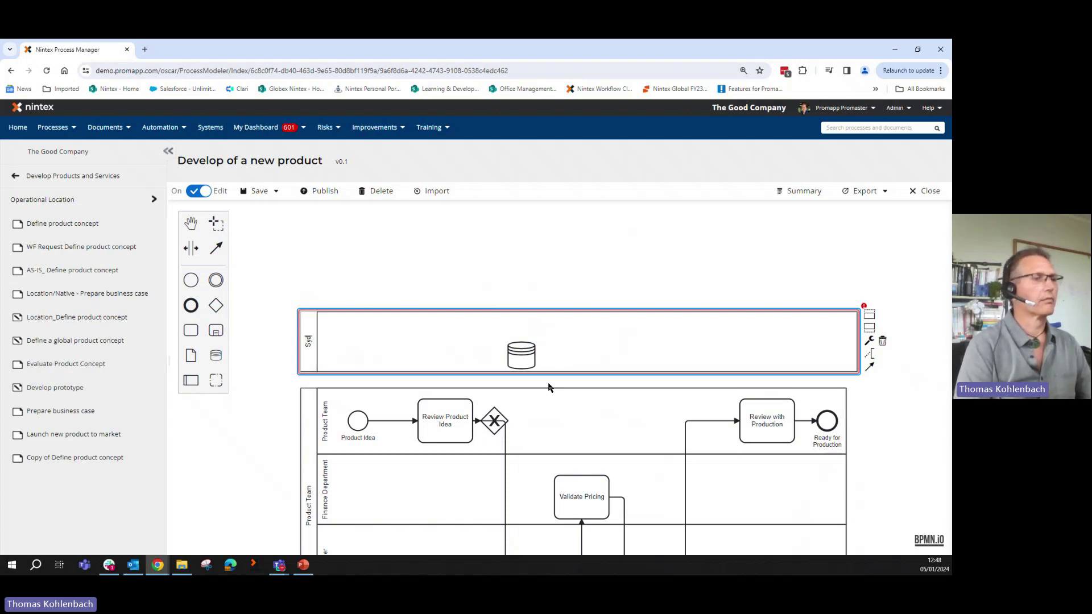
type("stems")
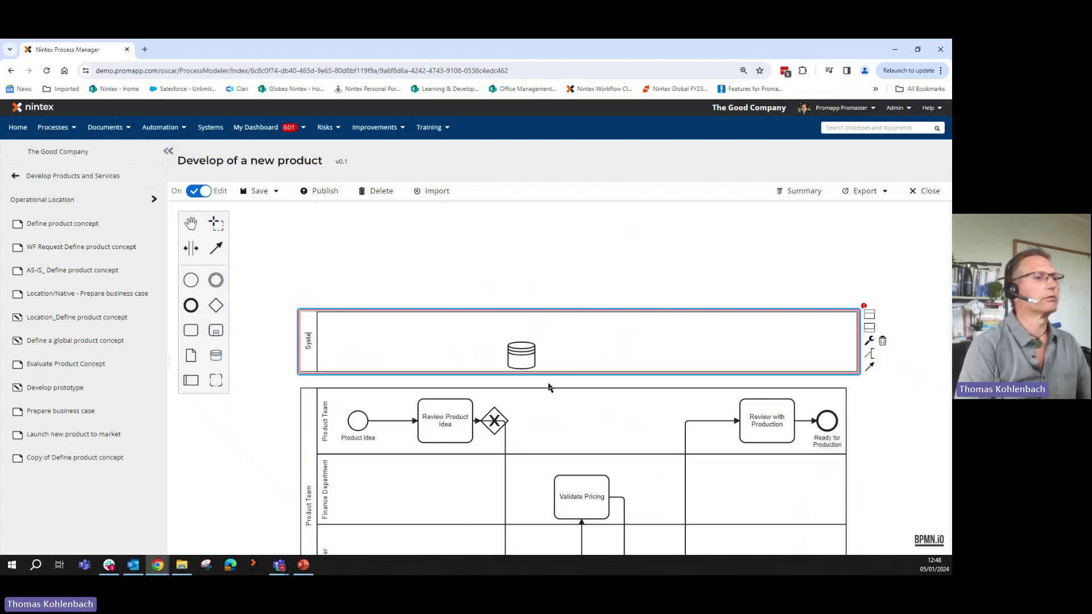
left_click(336, 352)
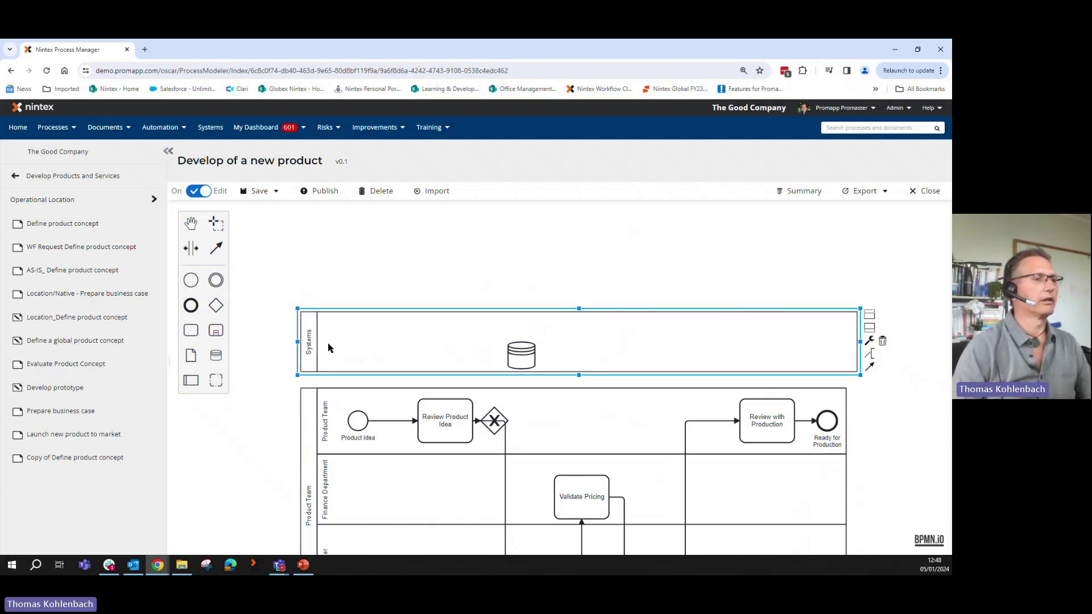
left_click_drag(520, 350, 490, 345)
left_click(328, 350)
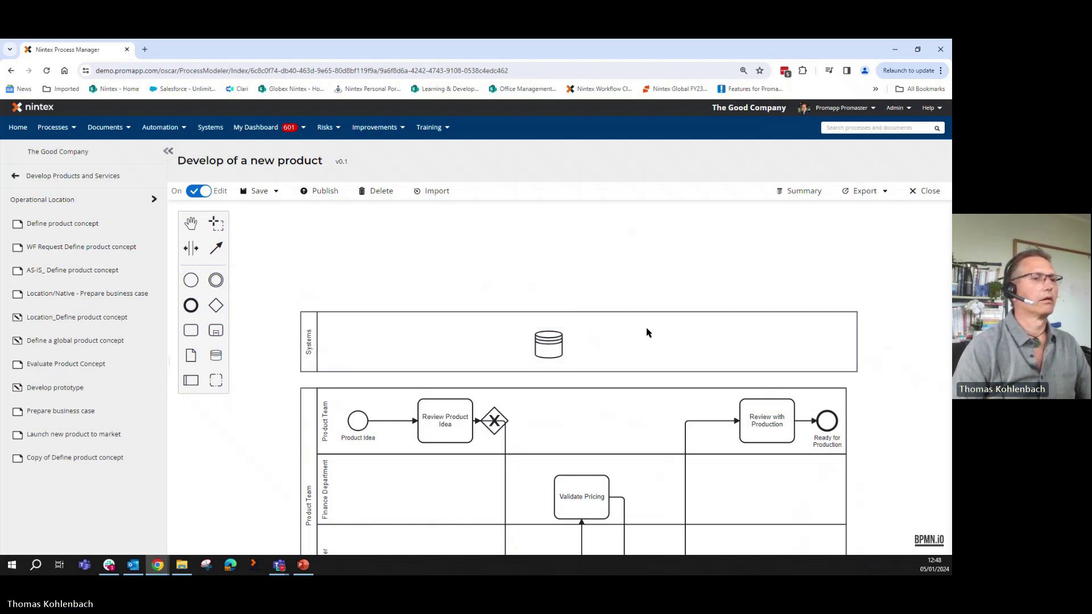
Shift the data store left in the Systems pool and annotate it 'SAP'
left_click_drag(547, 347, 508, 348)
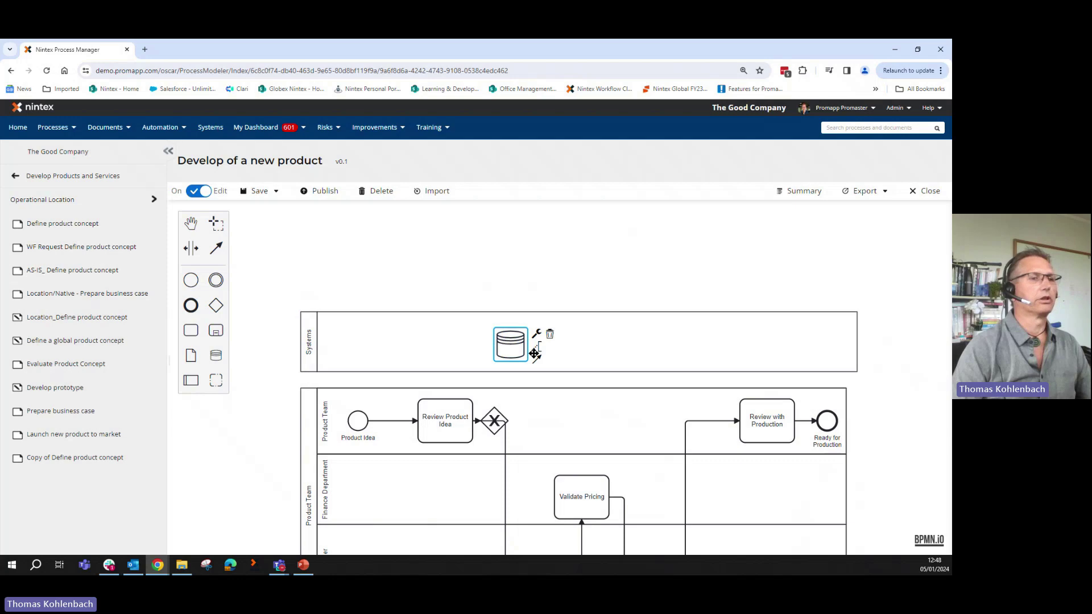
left_click(538, 348)
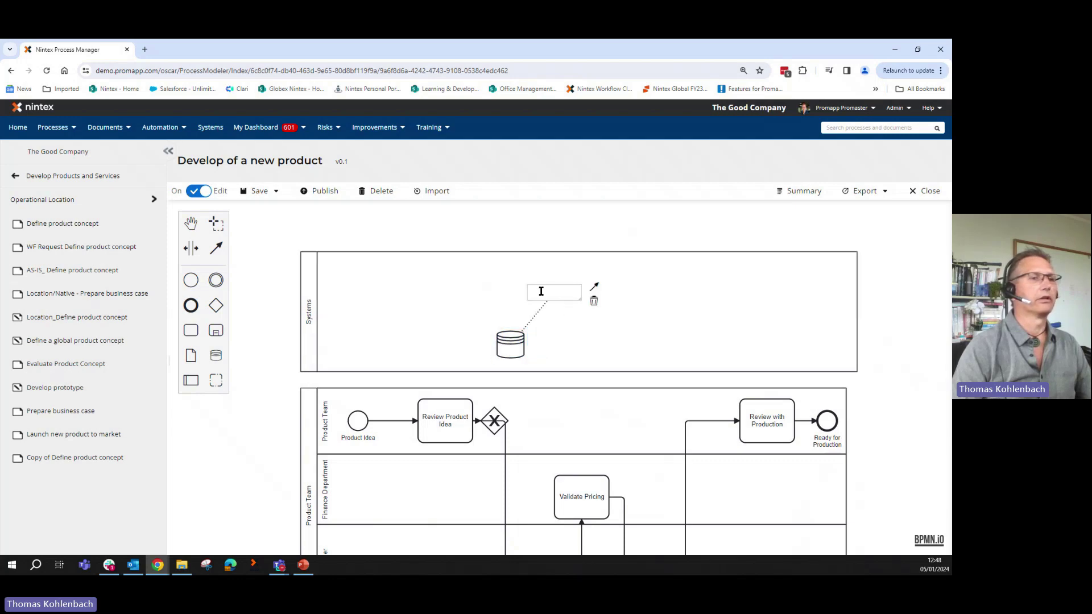
type("SAP")
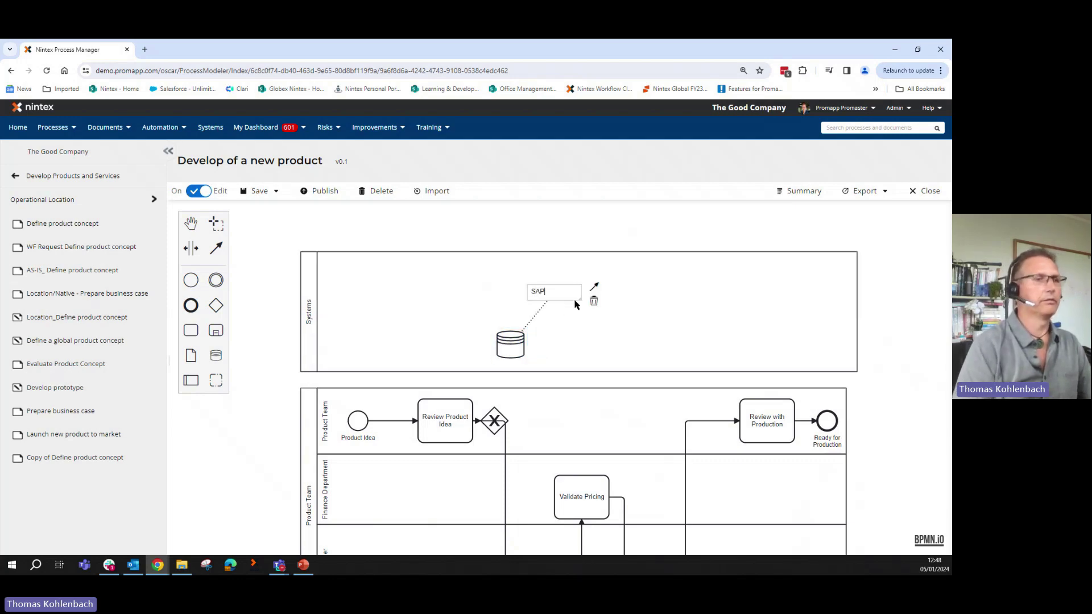
key("Return")
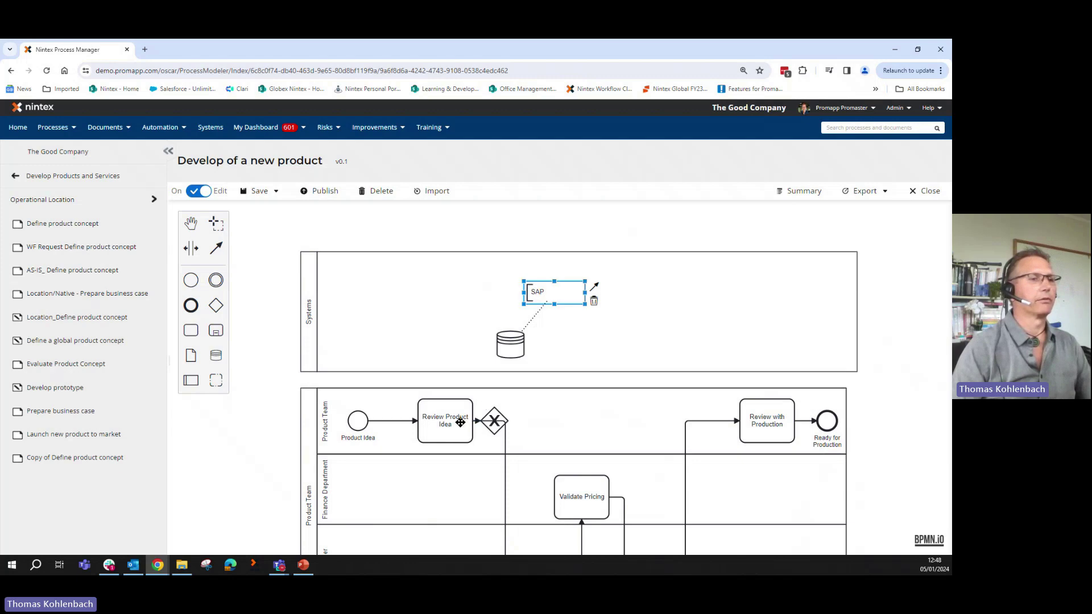
Link Review Product Idea to the SAP data store with an association
left_click(460, 422)
left_click_drag(486, 441, 509, 347)
left_click(756, 346)
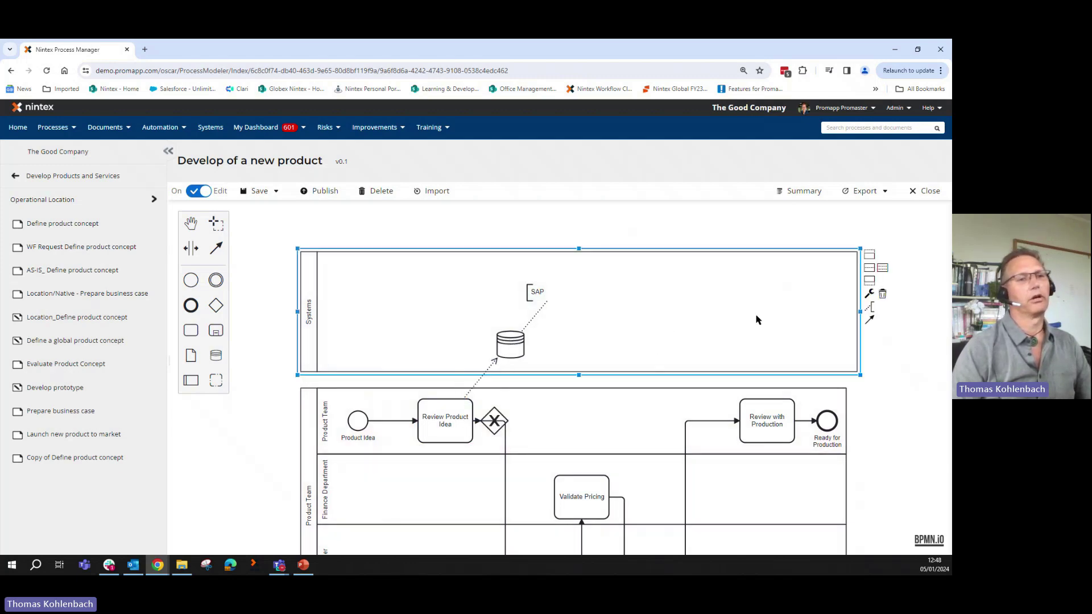
Shorten the Systems pool, place the SAP annotation beside the data store, and recentre the diagram
left_click_drag(580, 250, 582, 276)
double_click(541, 308)
left_click_drag(540, 308, 545, 332)
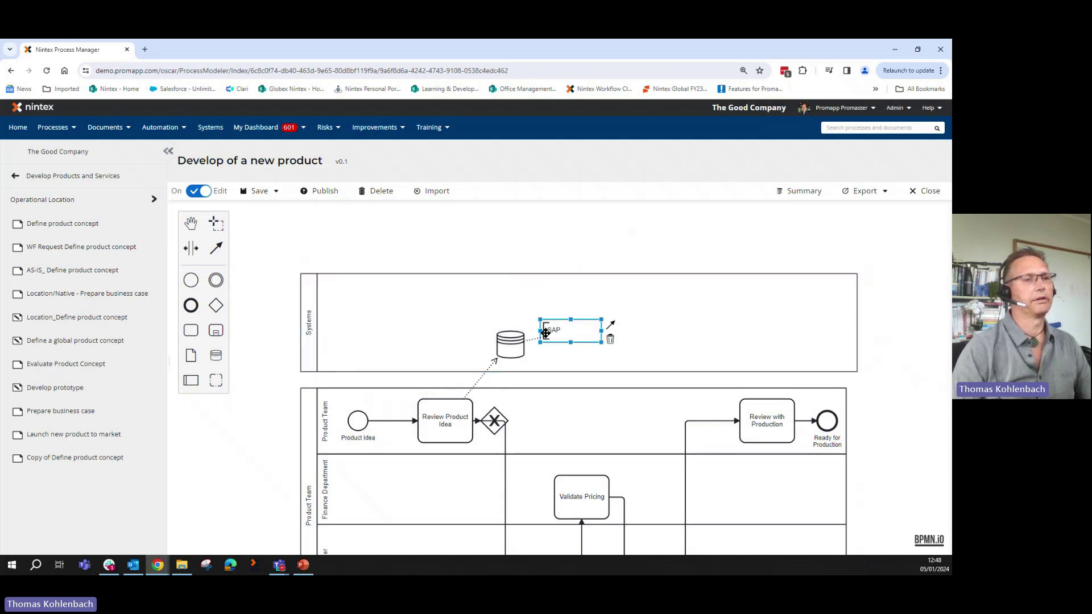
left_click(711, 352)
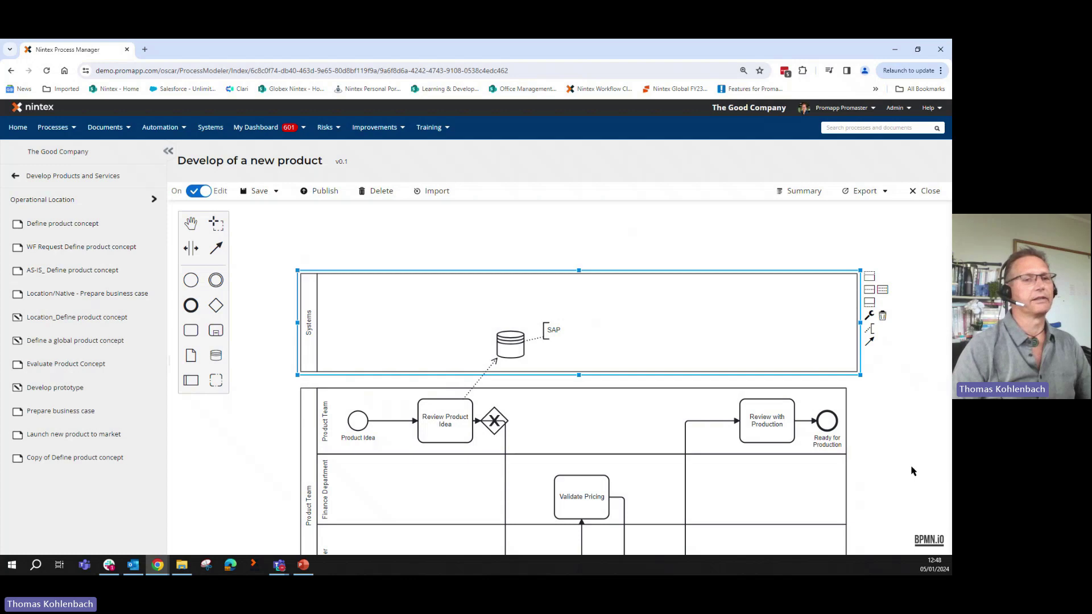
scroll(909, 455, "down", 1)
left_click_drag(908, 456, 892, 421)
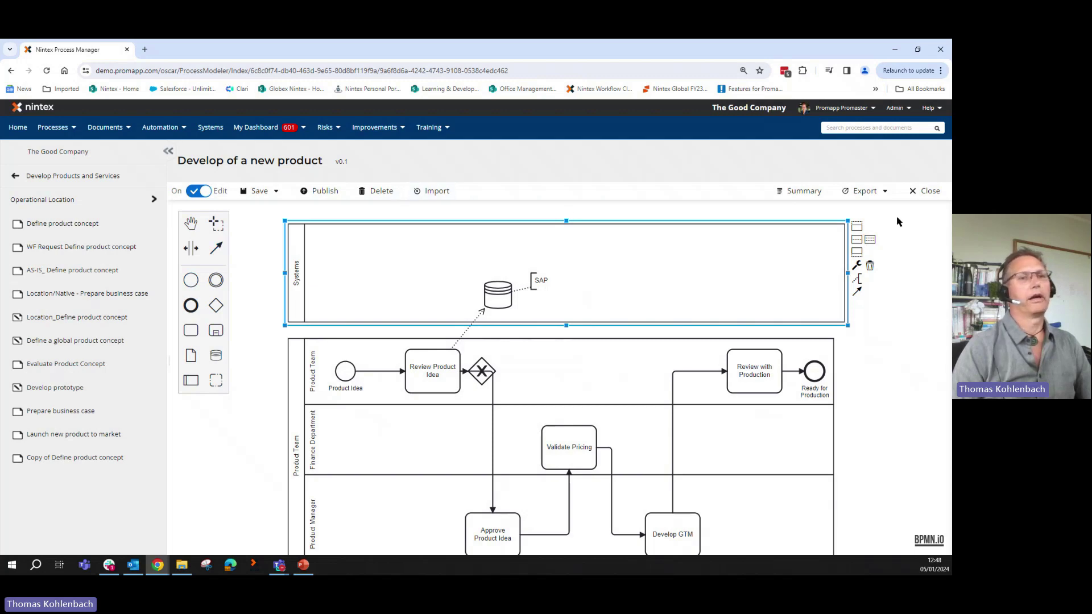
left_click(257, 191)
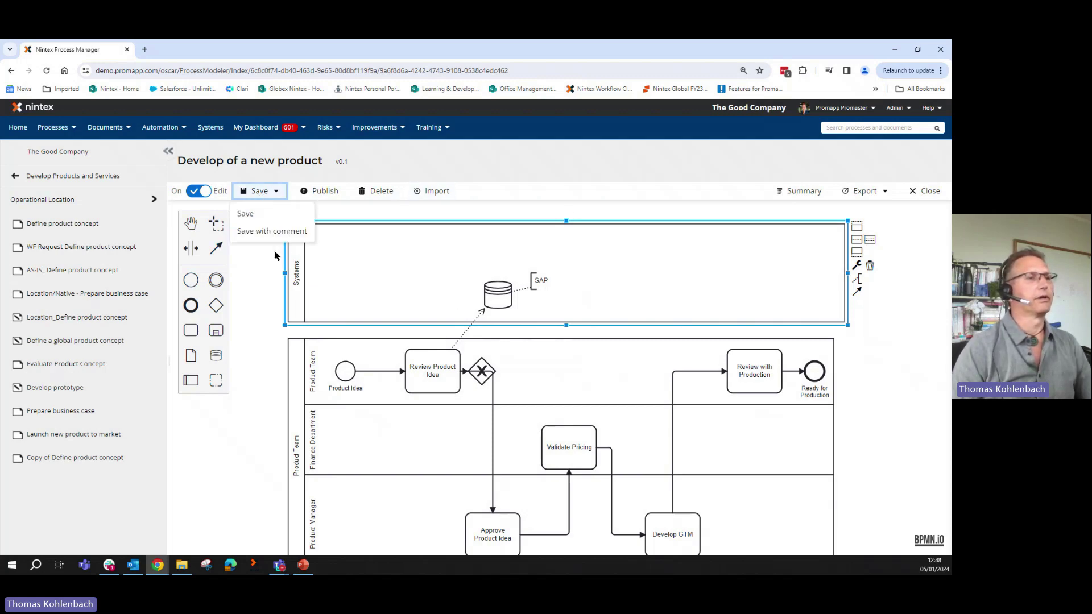
Save the diagram as version 0.2 and go to the Process models list
left_click(245, 213)
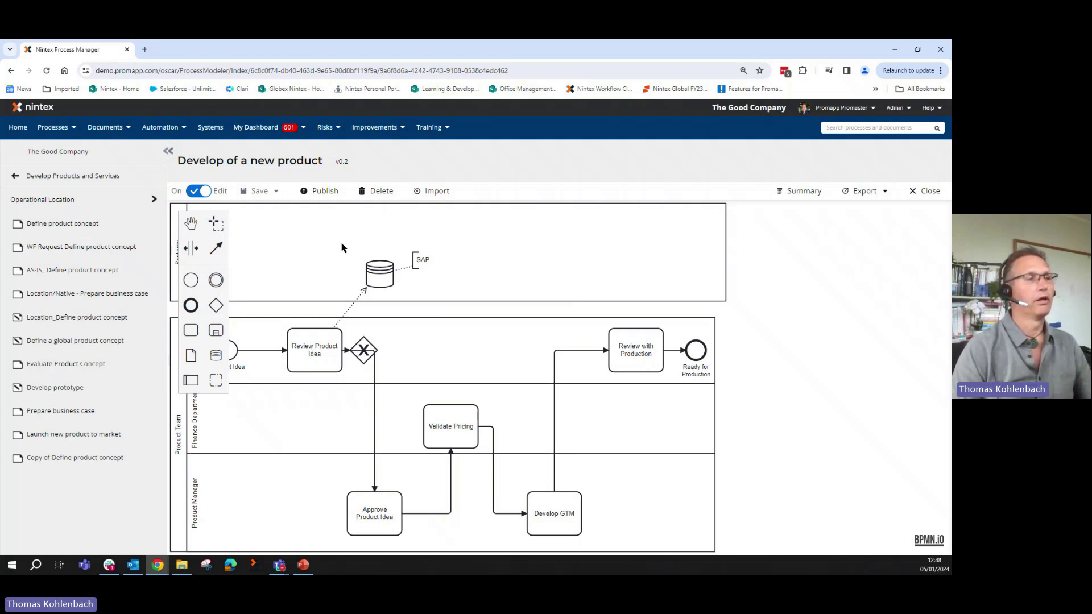
left_click(54, 127)
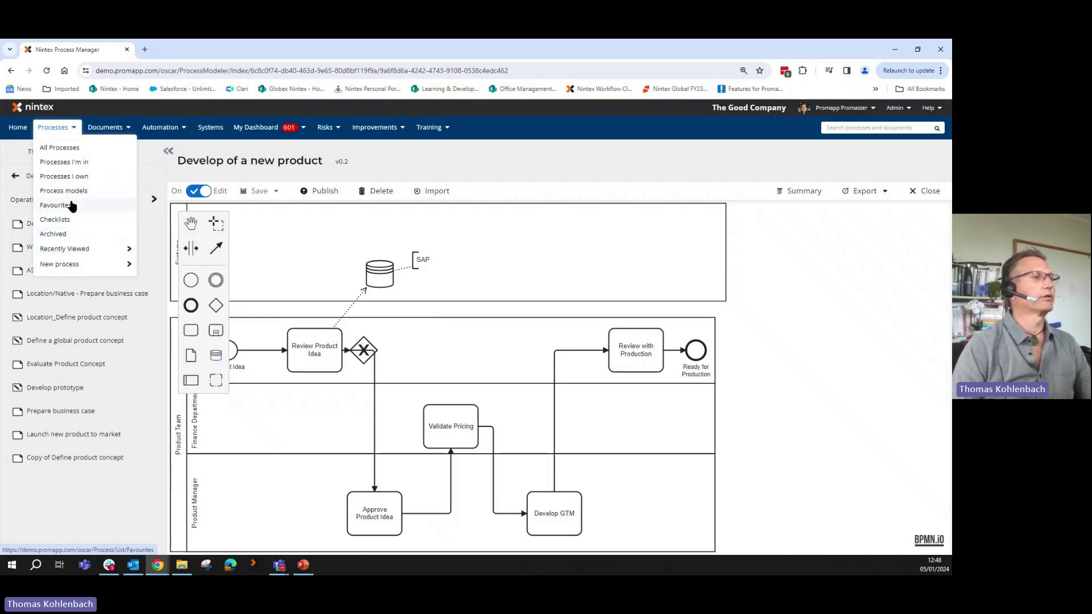
left_click(63, 194)
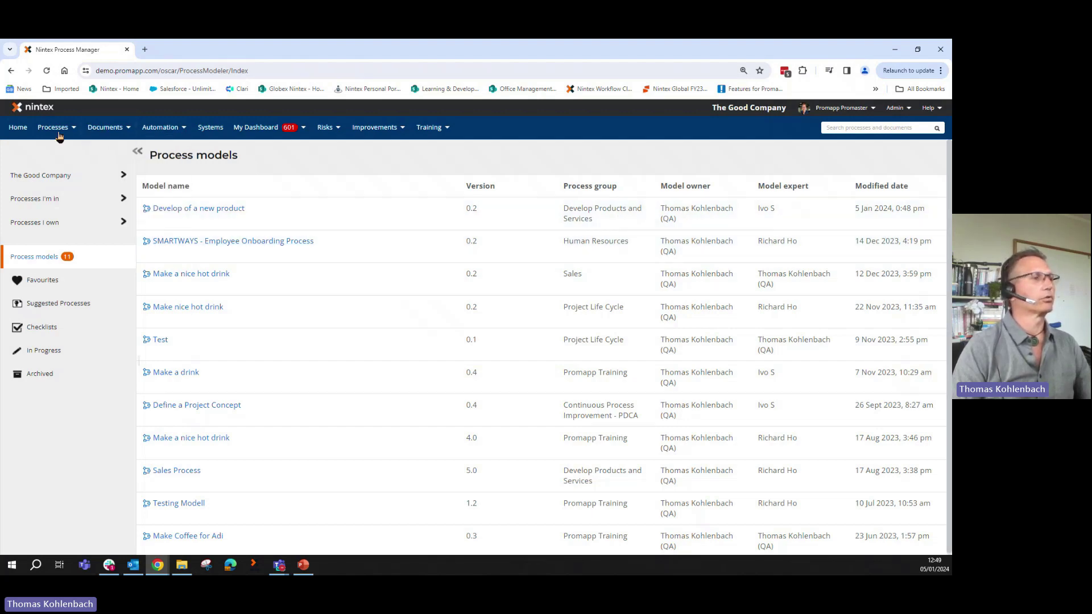
Start creating a new process model
mouse_move(54, 127)
mouse_move(73, 264)
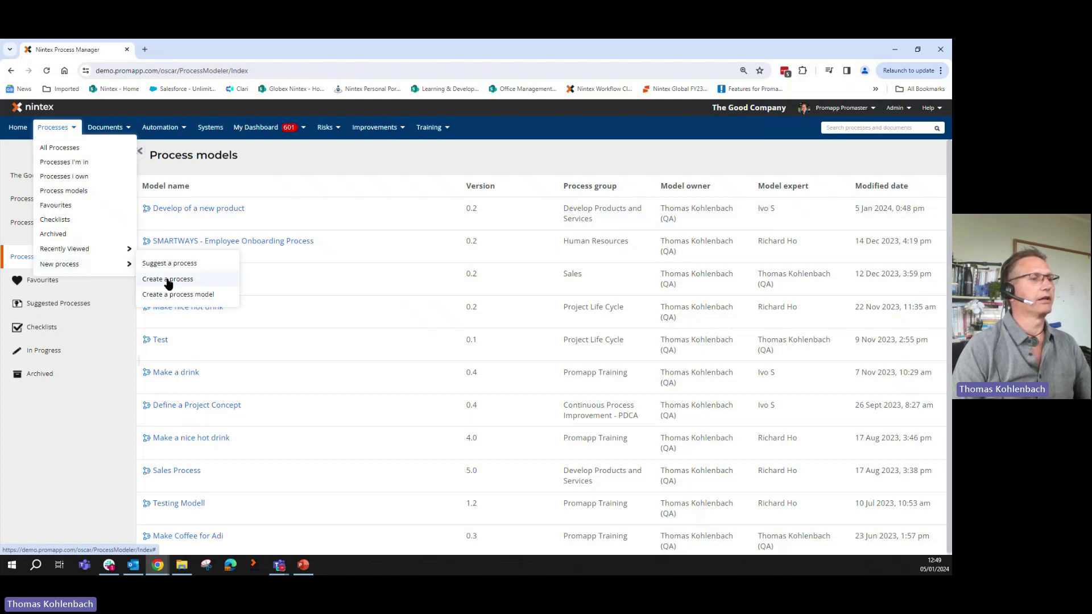
left_click(175, 295)
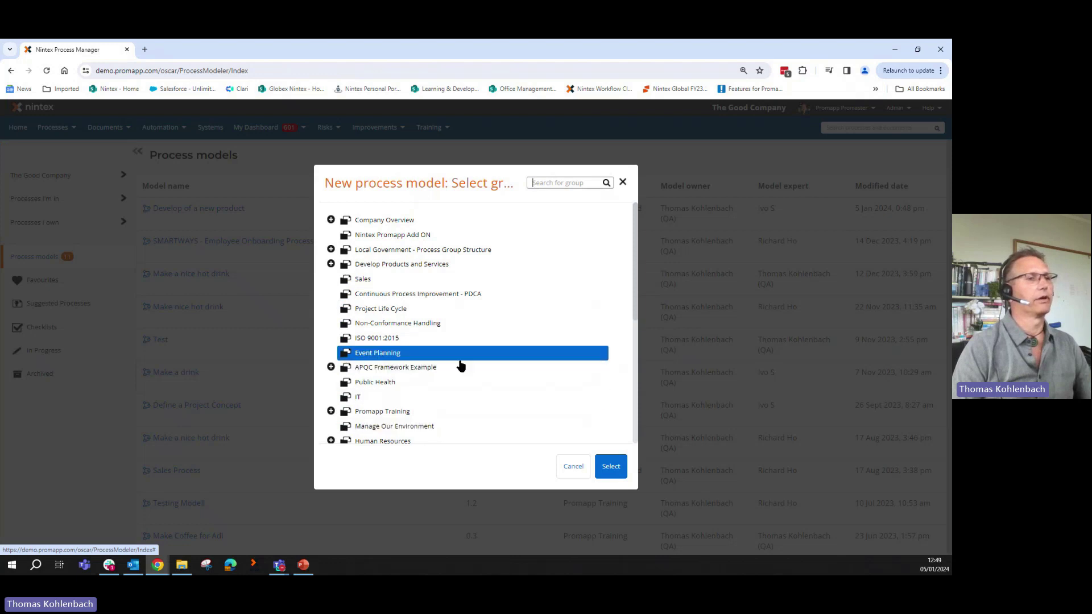
Choose Develop Products and Services as the new model's group
scroll(489, 393, "down", 1)
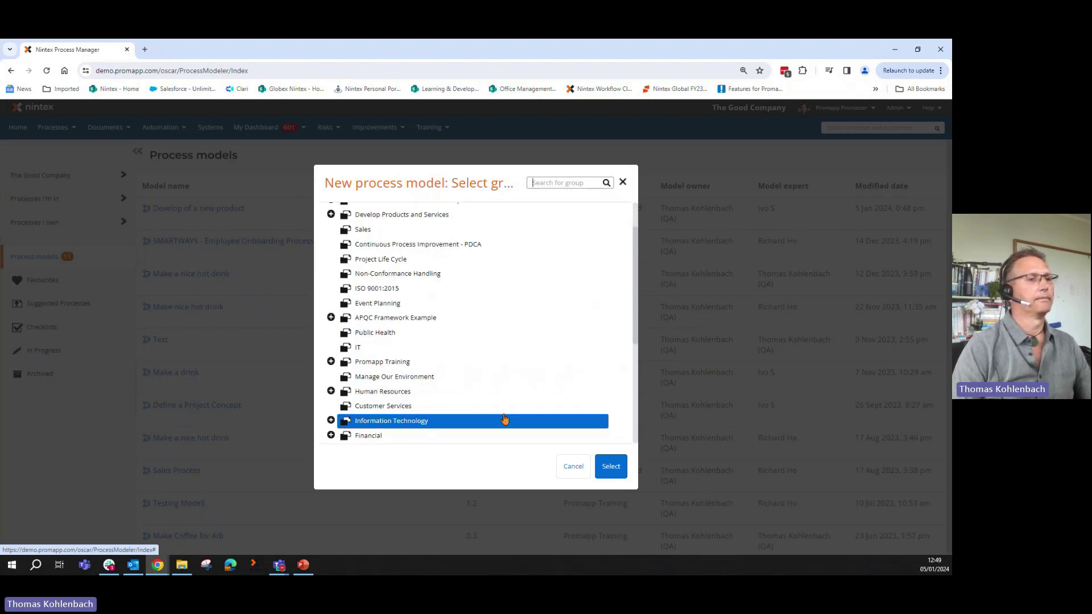
scroll(505, 418, "down", 1)
scroll(505, 419, "up", 2)
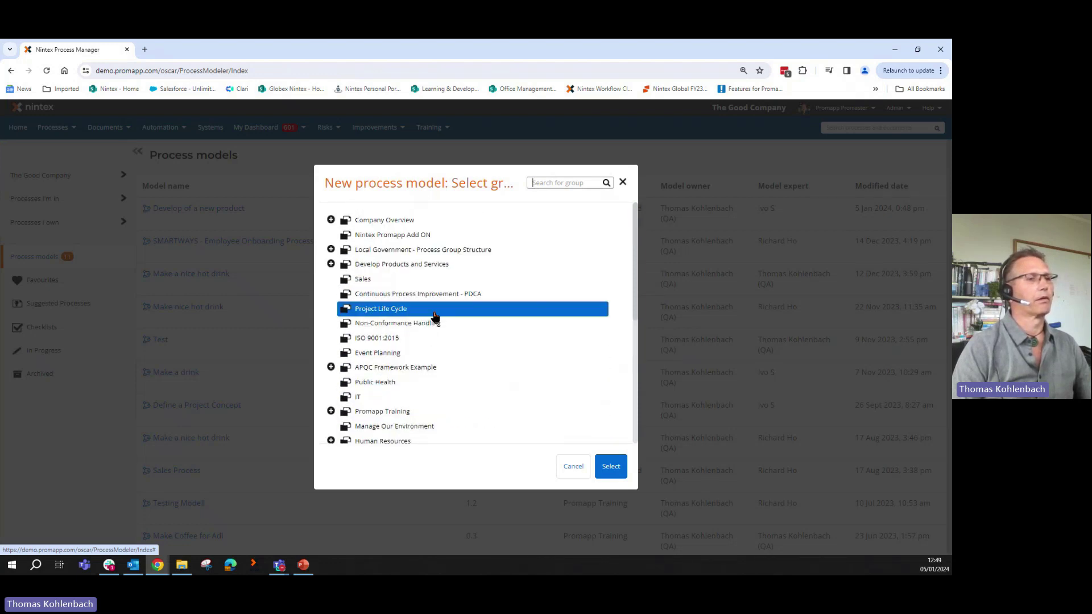
left_click(413, 266)
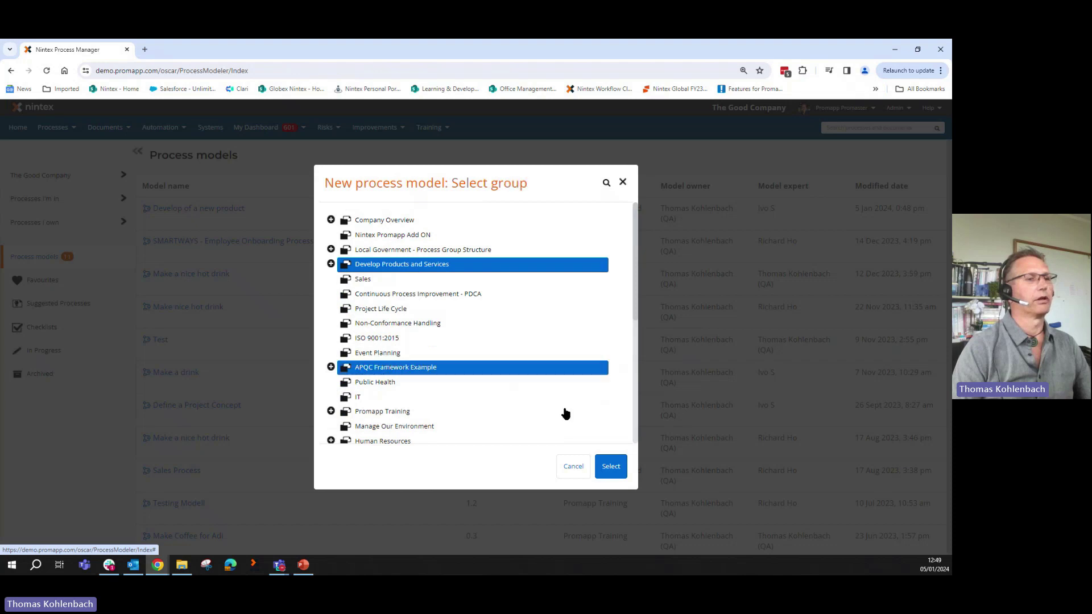
left_click(611, 466)
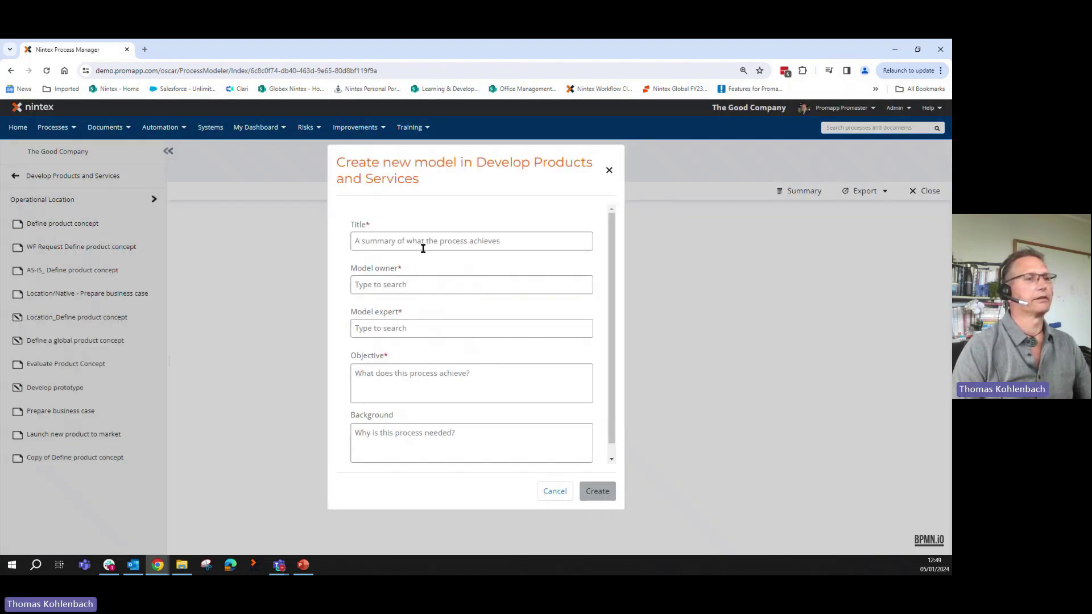
Title the model 'Develop New Product' and assign its owner and expert
left_click(422, 245)
type("Dev")
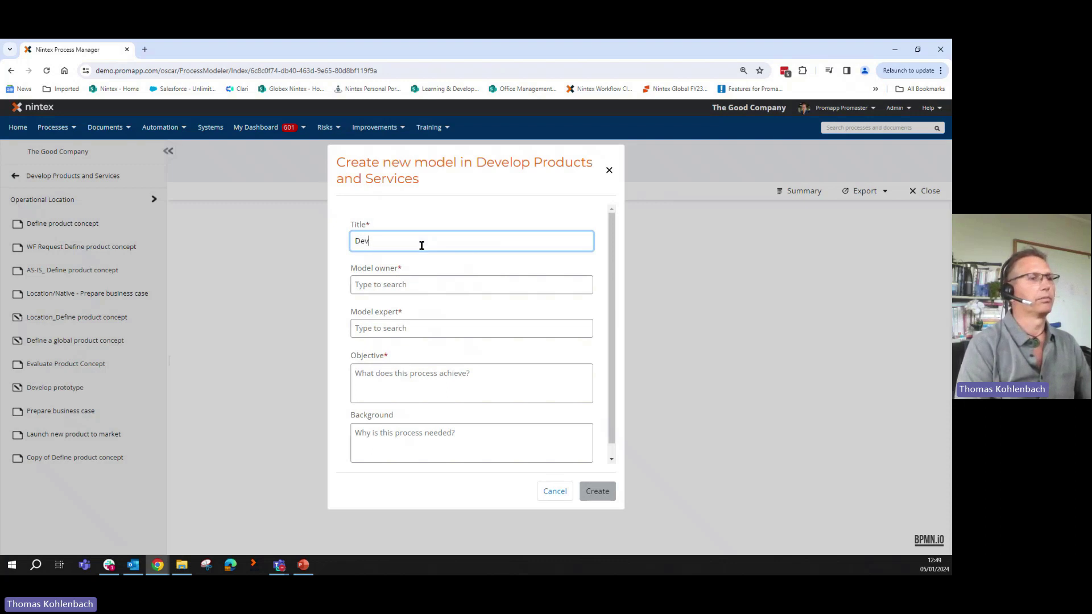
type("el")
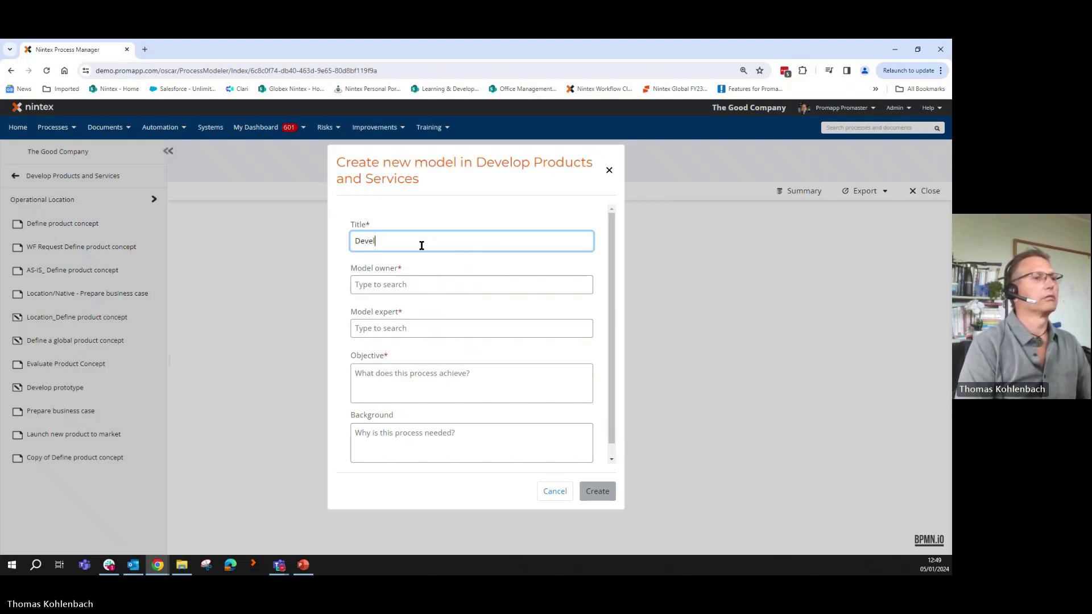
type("pop ")
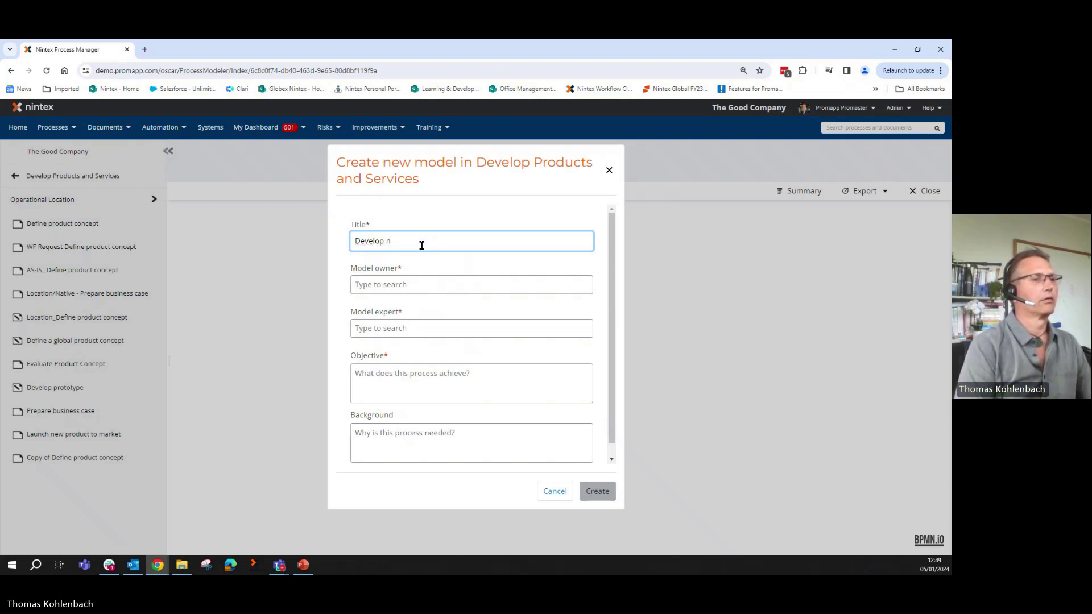
type("New Pro")
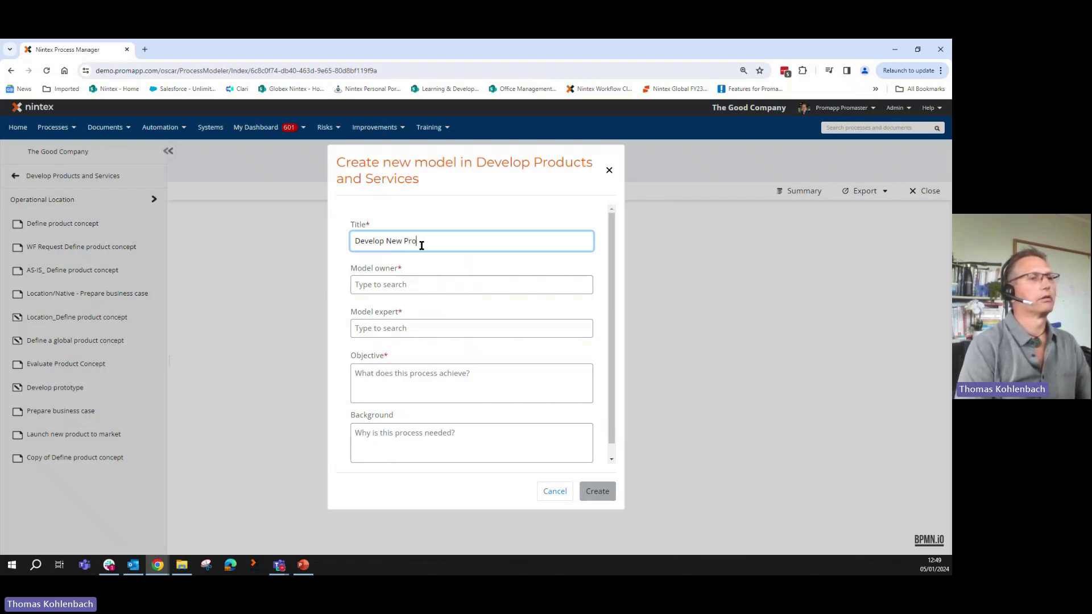
type("duct")
left_click(361, 283)
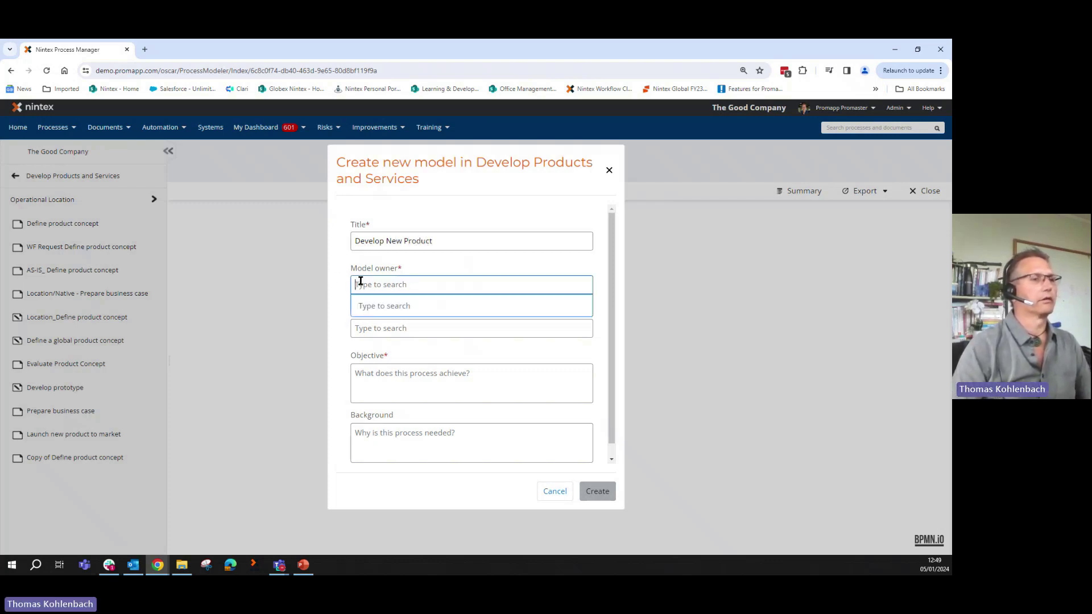
type("thom")
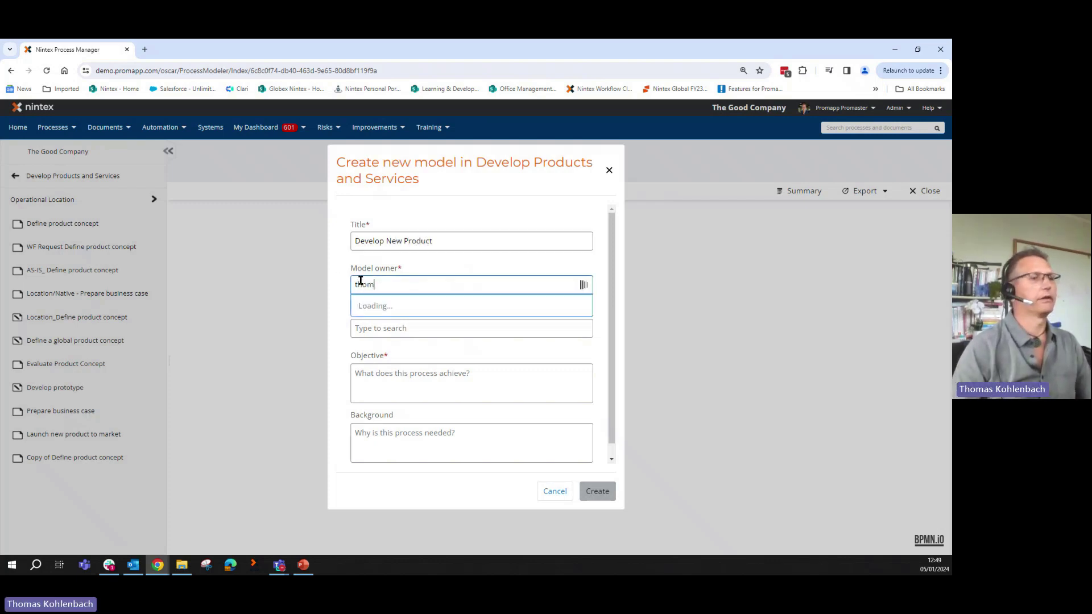
left_click(383, 306)
left_click(382, 325)
type("rich")
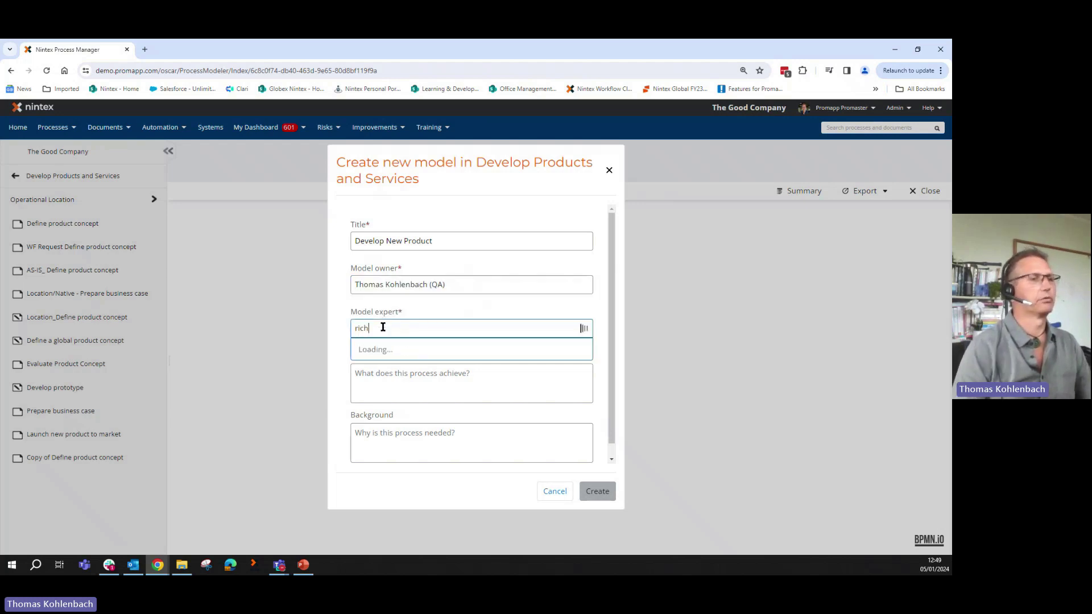
left_click(383, 348)
Enter the model's objective and create the process model
left_click(389, 380)
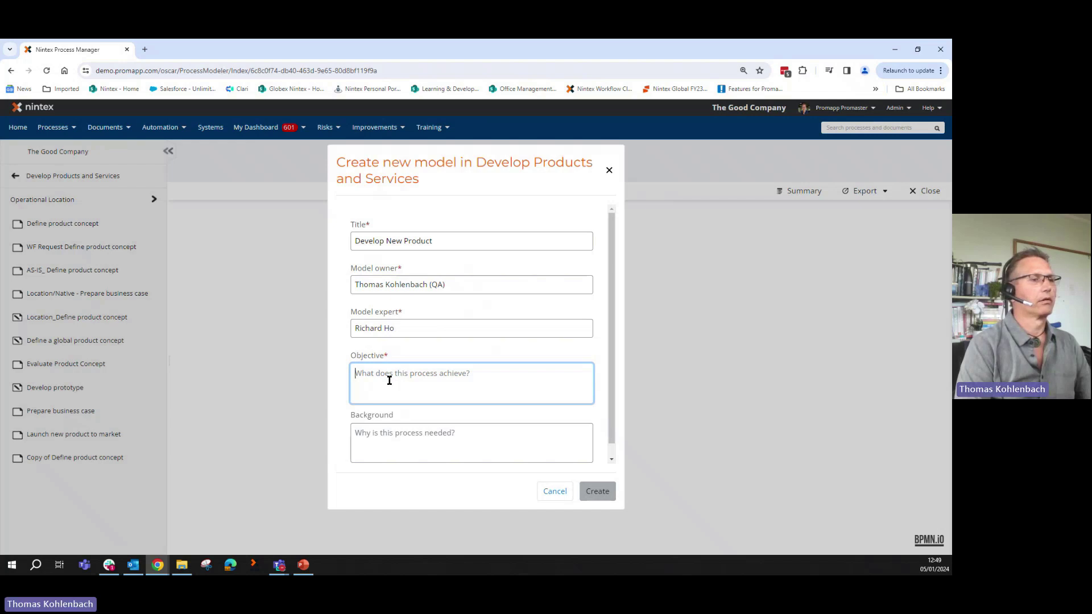
type("Develop")
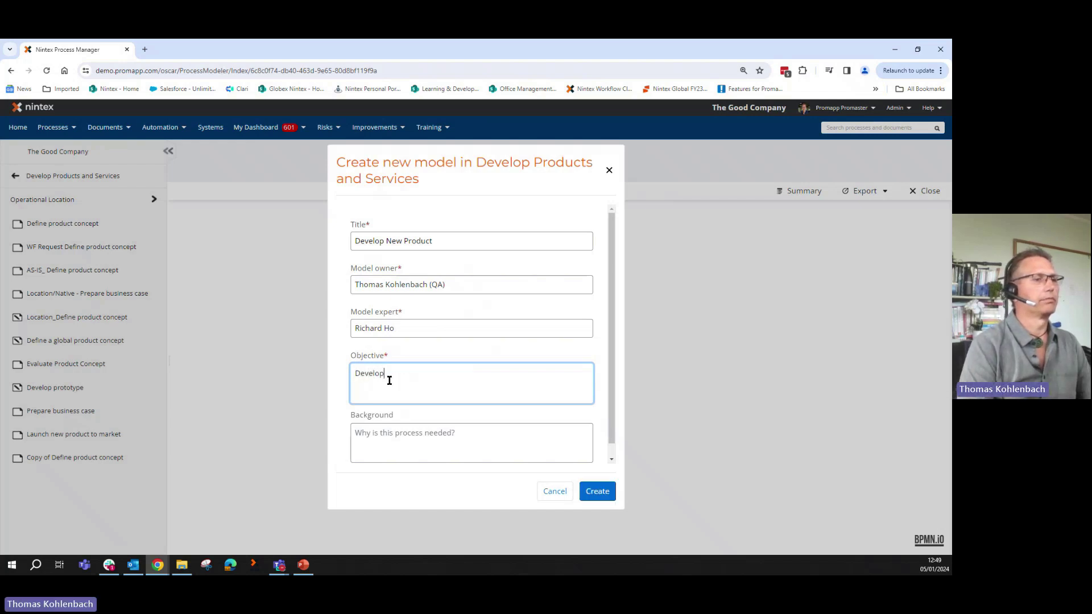
type("ing of")
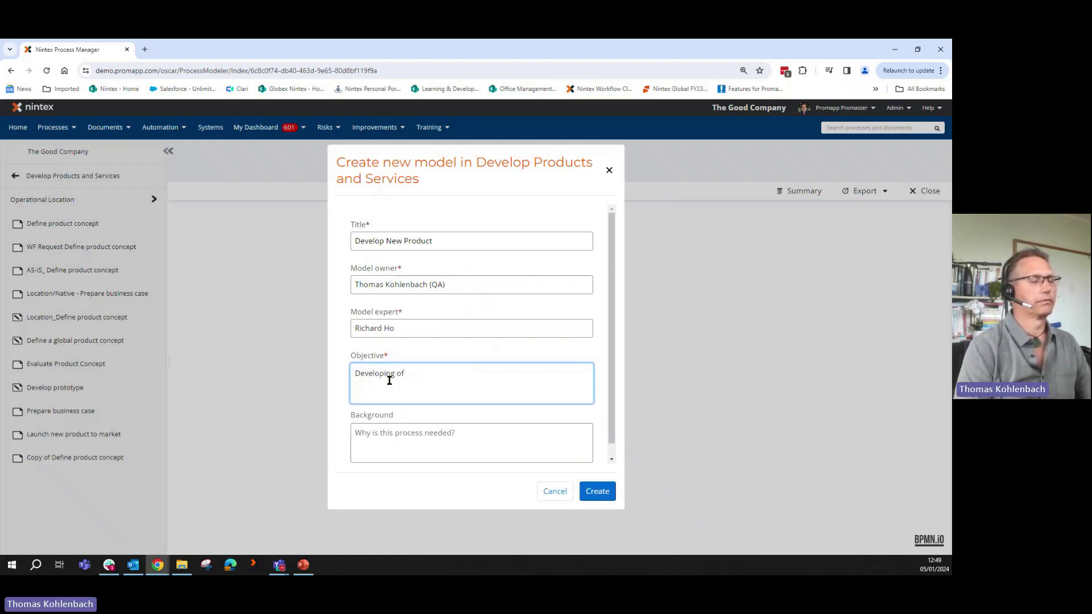
type(" procudts")
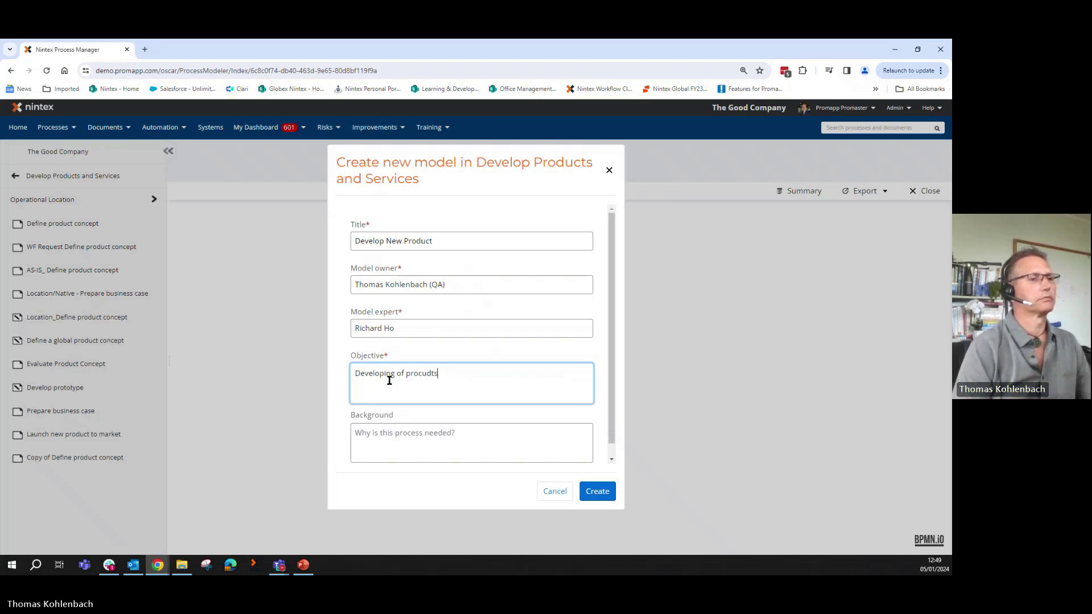
key("BackSpace")
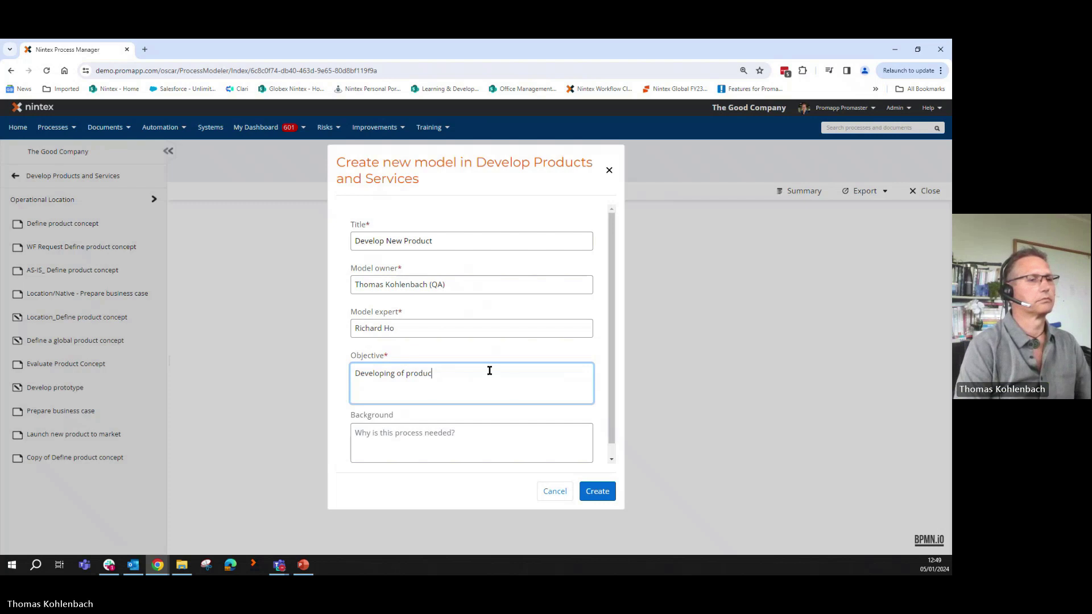
left_click(607, 493)
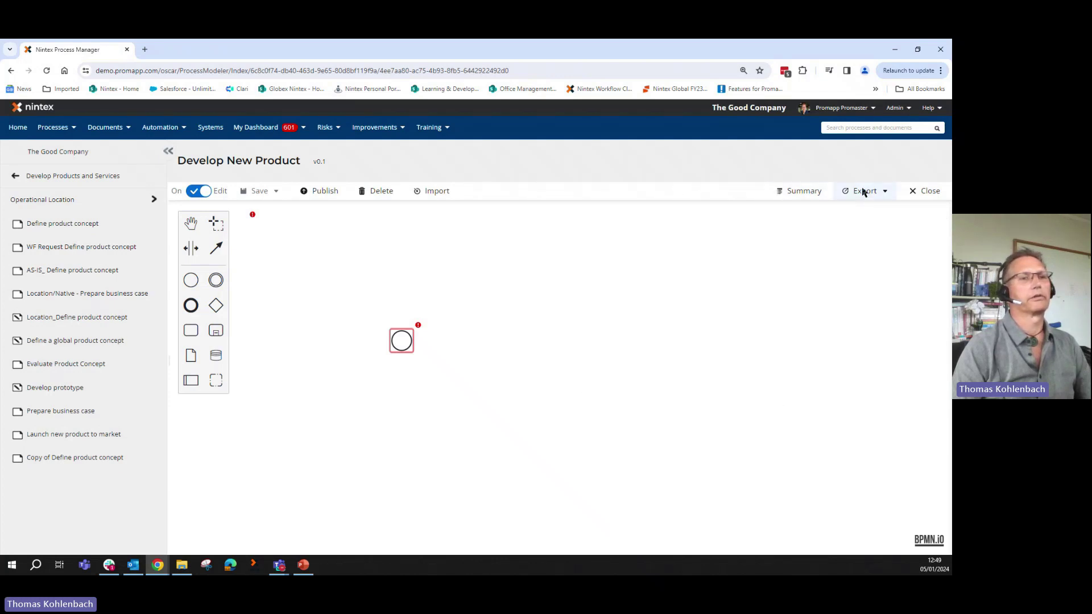
Open the BPMN import panel and browse for a file to import
left_click(884, 191)
left_click(782, 243)
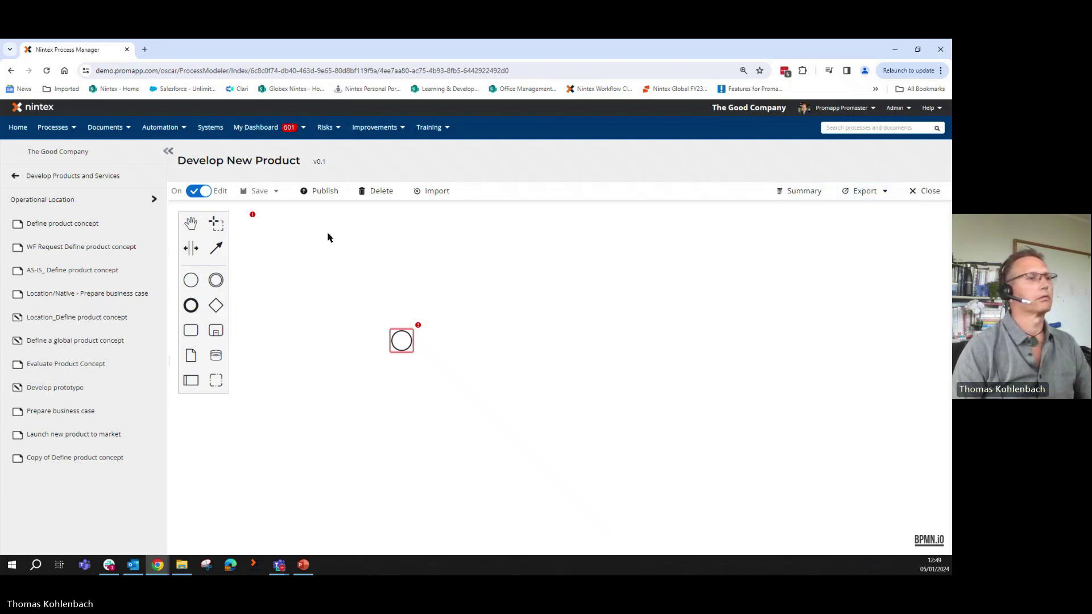
left_click(443, 191)
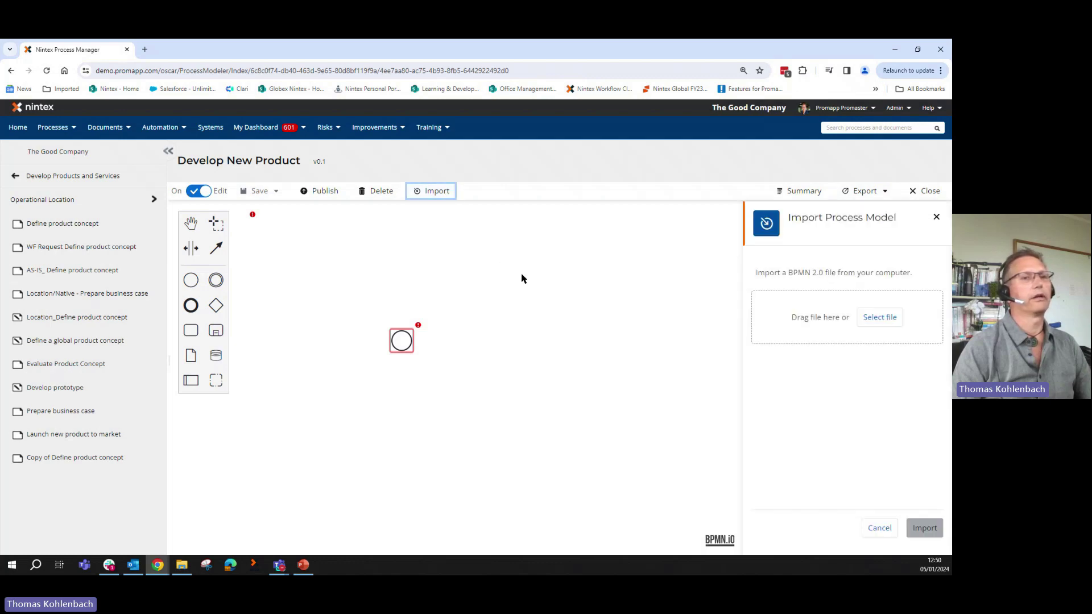
left_click(883, 318)
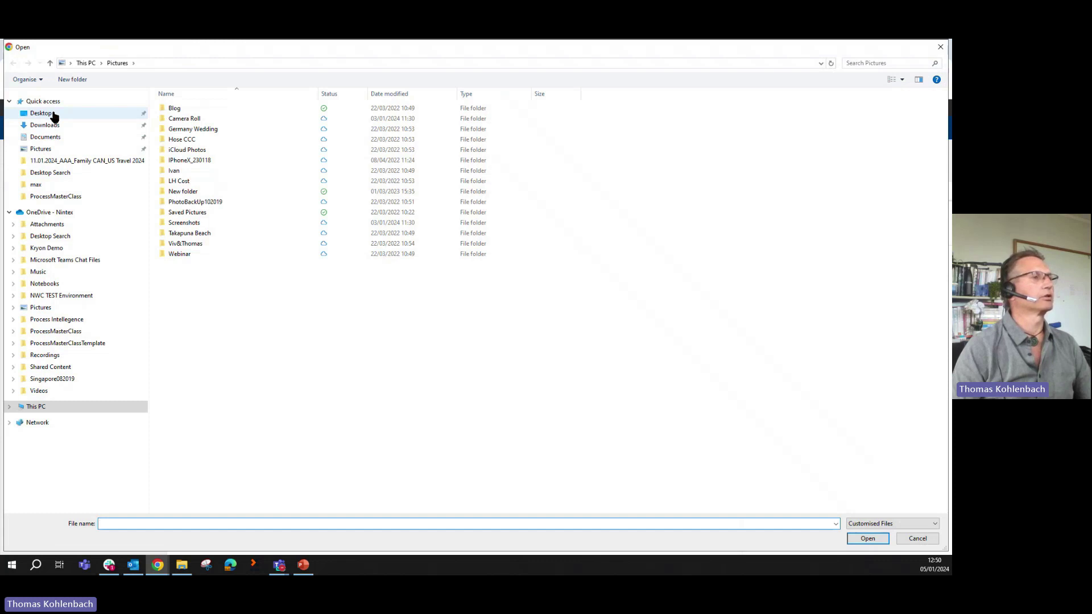
Import Define a Project Concept.bpmn from Downloads onto the canvas
left_click_drag(54, 117, 71, 140)
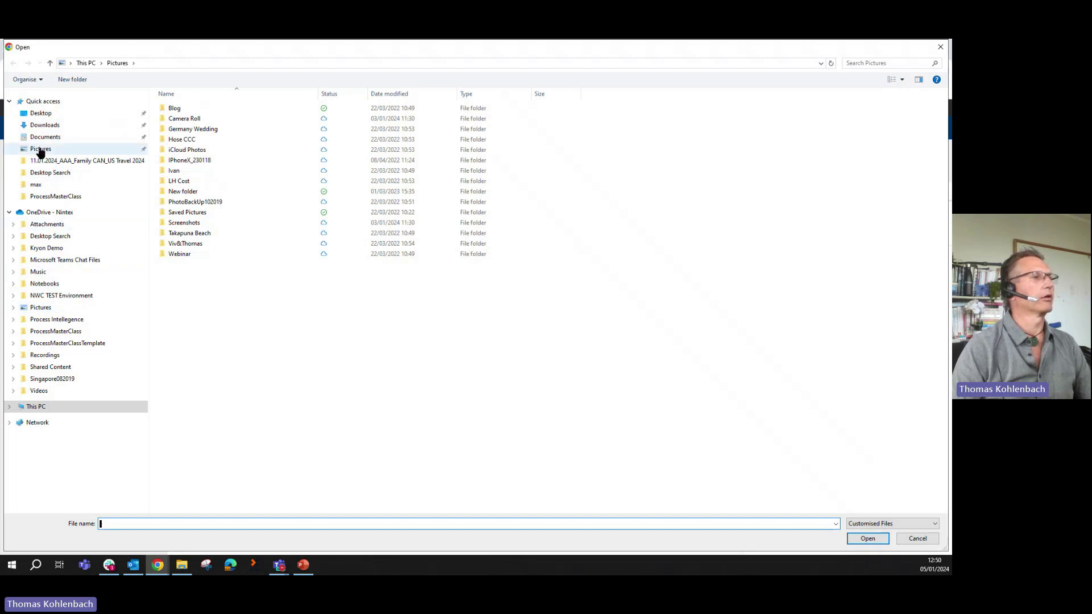
left_click(45, 125)
left_click(898, 63)
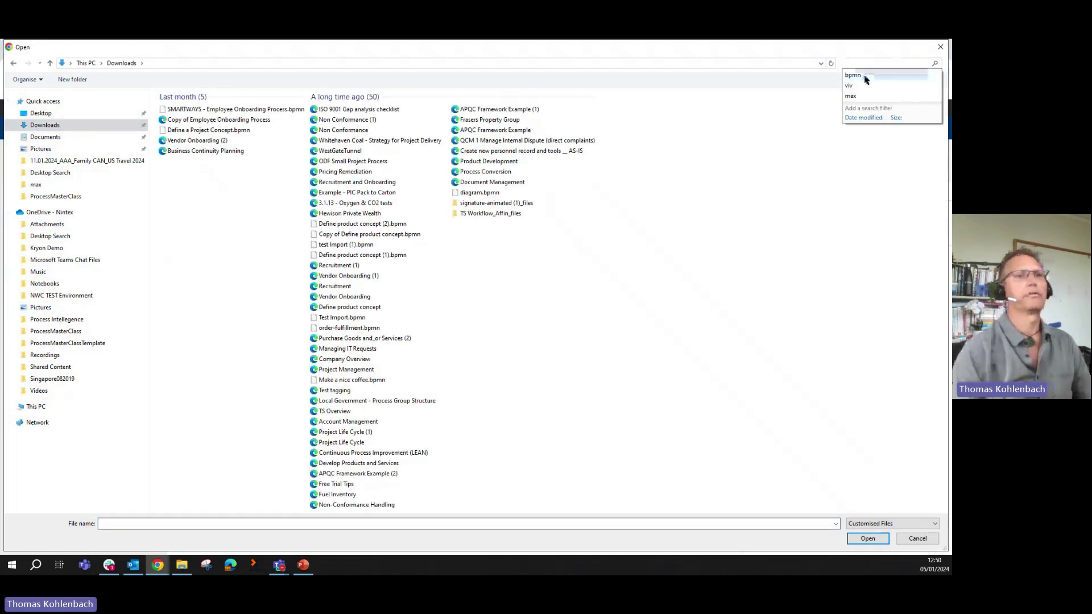
left_click(865, 80)
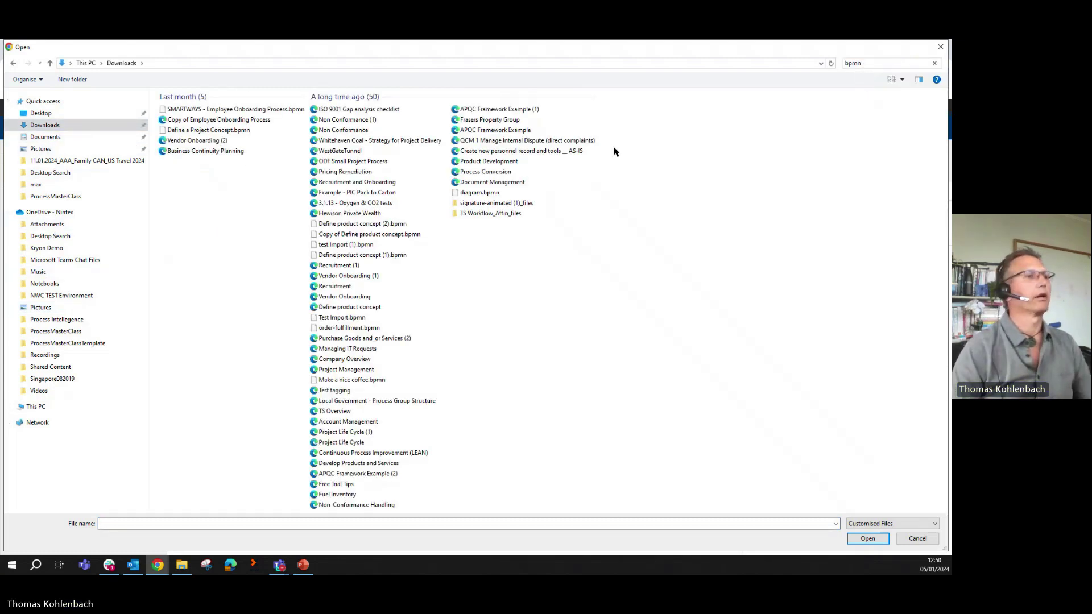
double_click(194, 133)
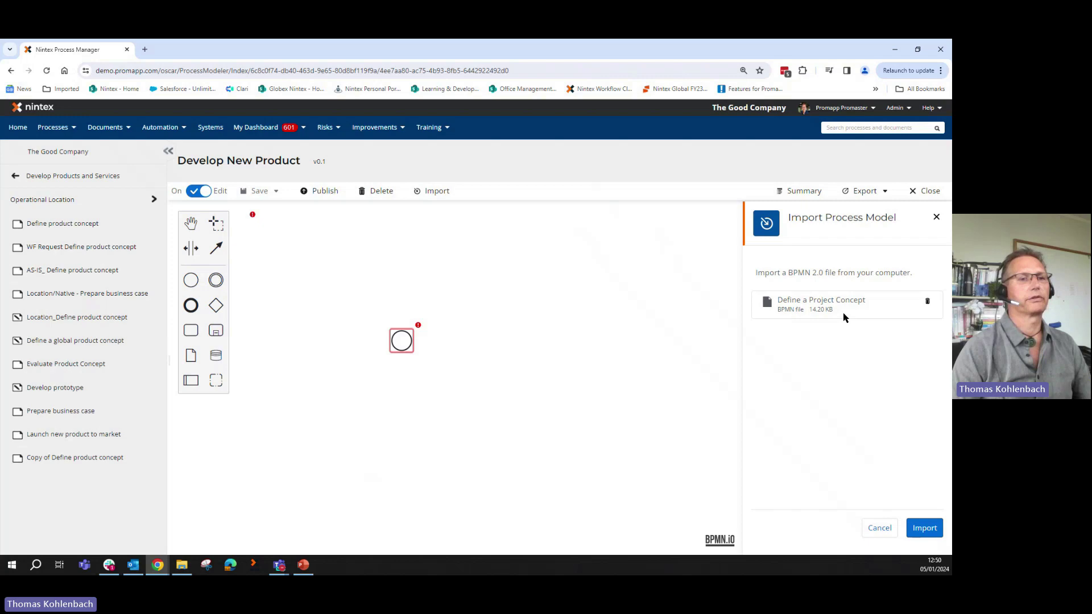
left_click(924, 528)
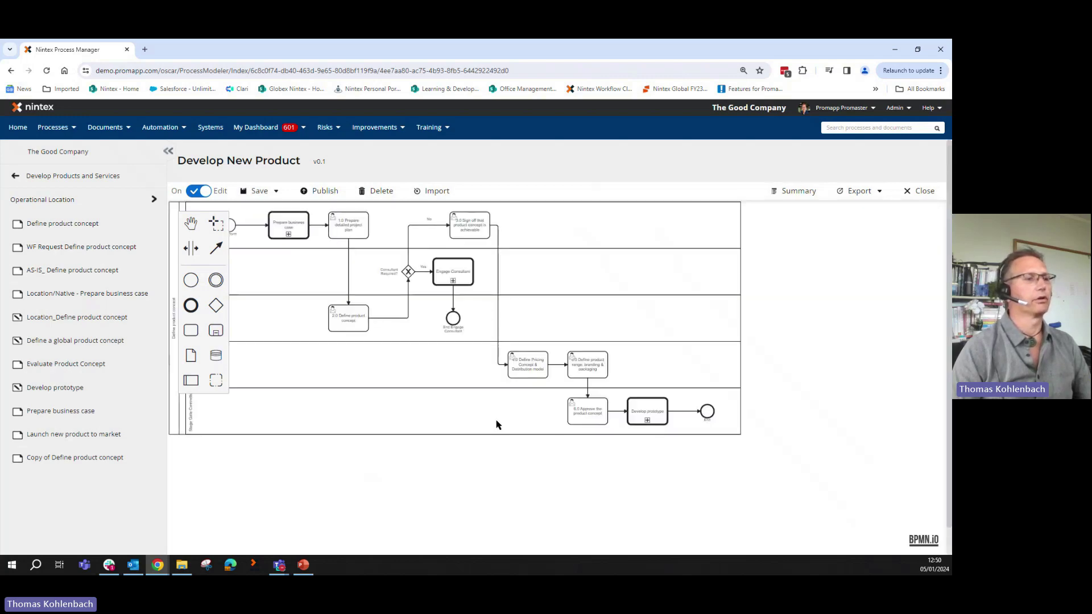
Move the imported diagram toward the canvas centre and return to Develop Products and Services
left_click_drag(496, 425, 602, 476)
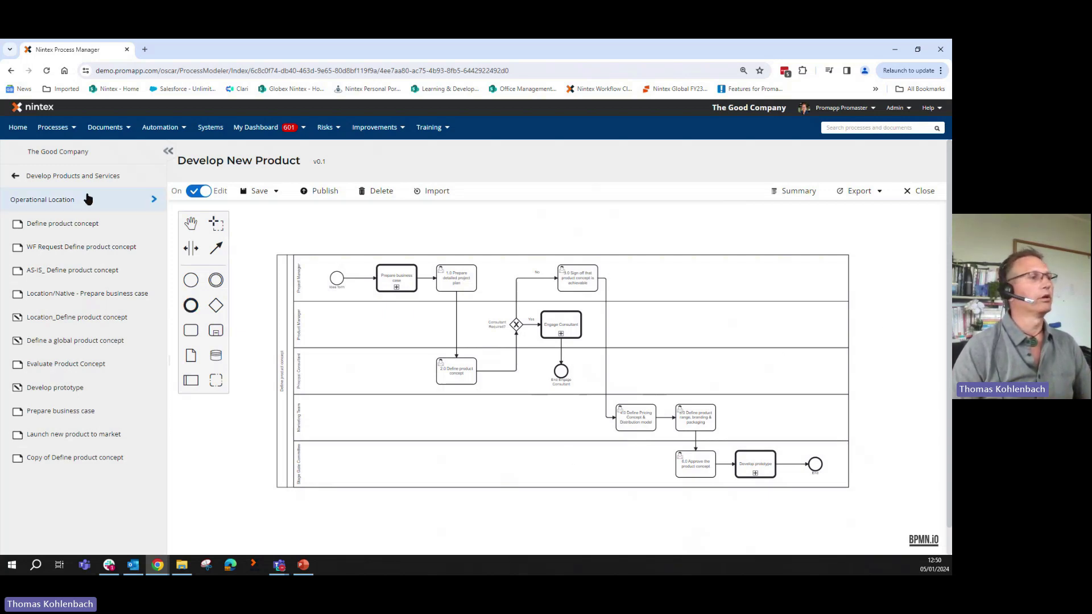
left_click(133, 178)
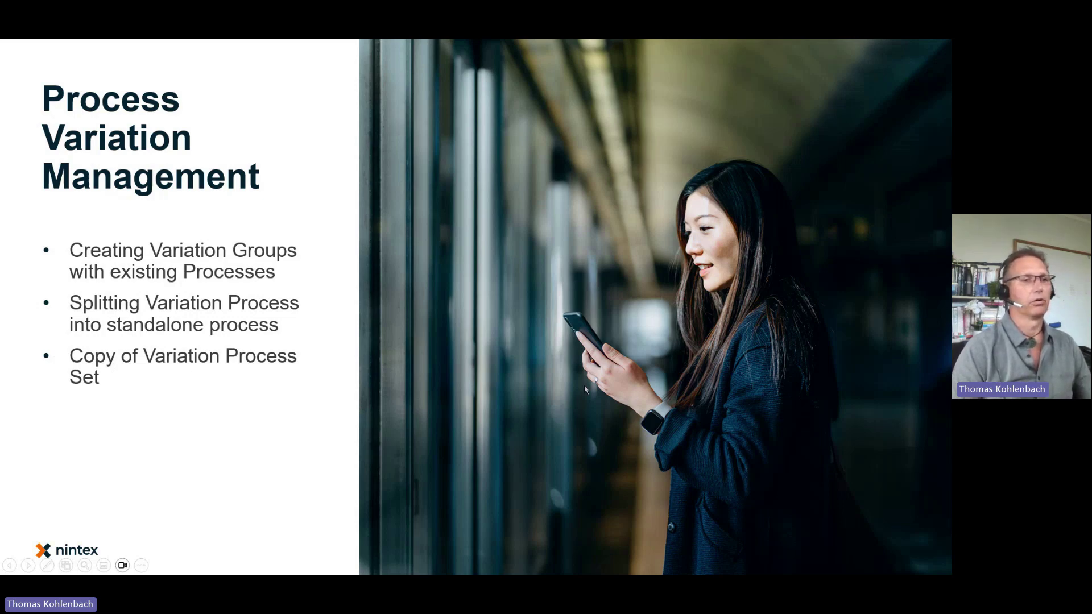
Return to the browser and open the Develop Products and Services group from All Processes
key("alt+Tab")
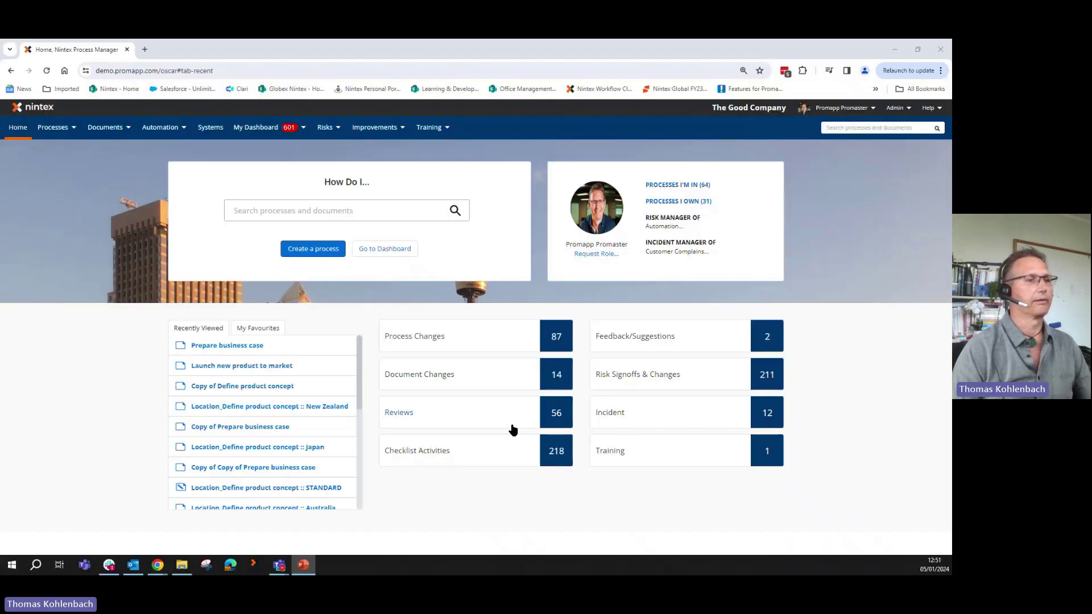
left_click(57, 127)
mouse_move(94, 264)
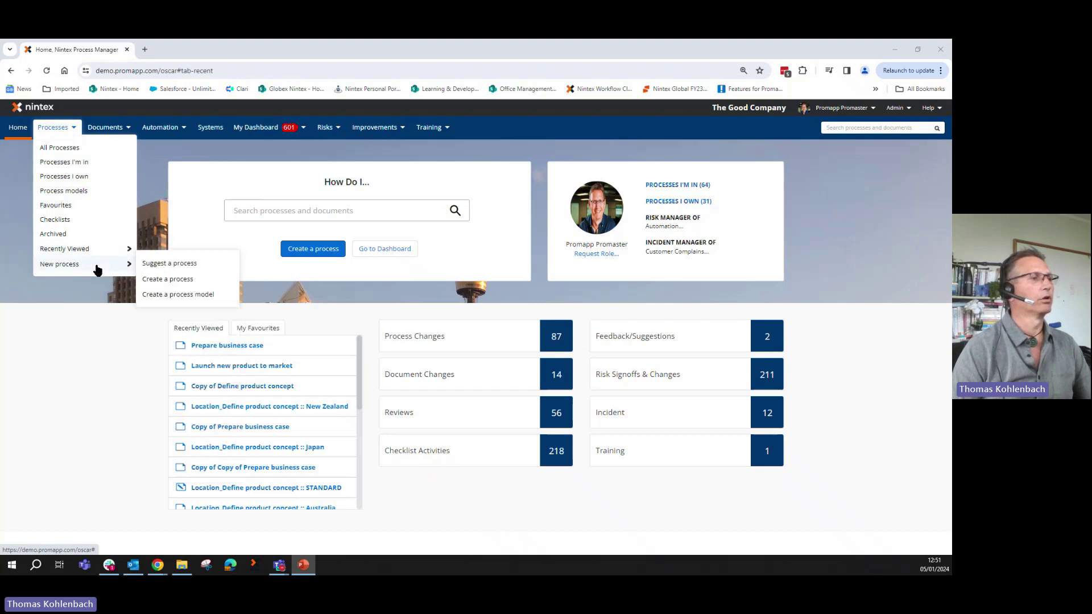
left_click(61, 148)
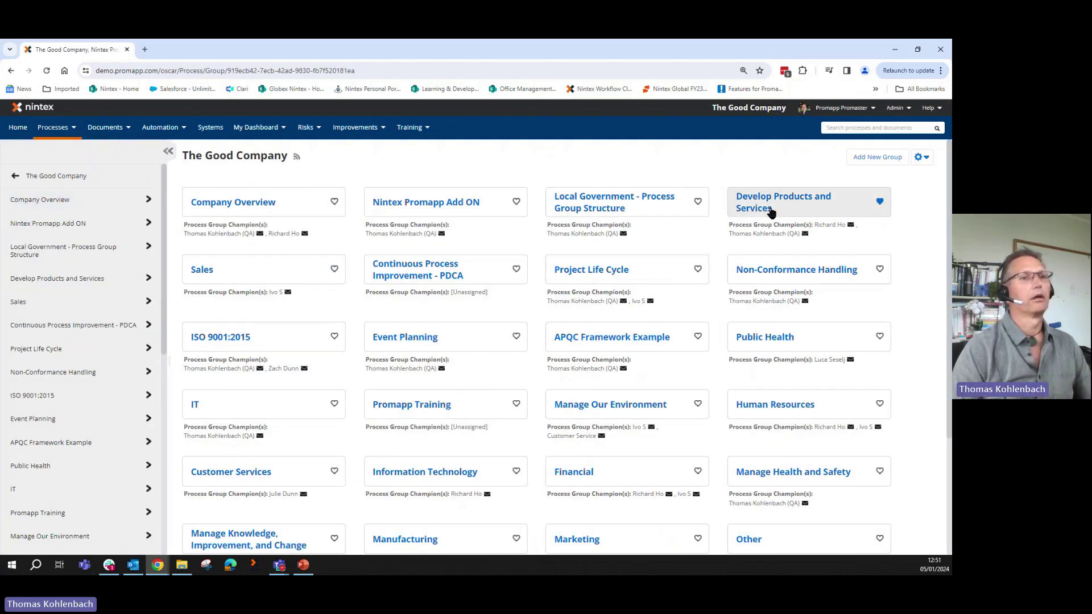
left_click(772, 210)
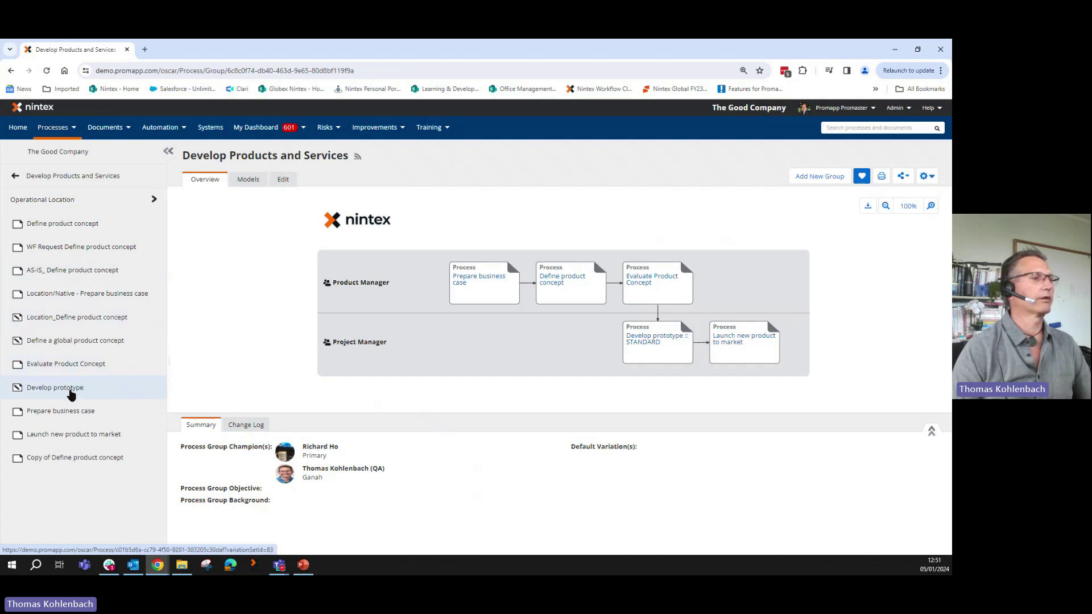
Open AS-IS_ Define product concept, review its variations, and choose Copy variation set
left_click(81, 273)
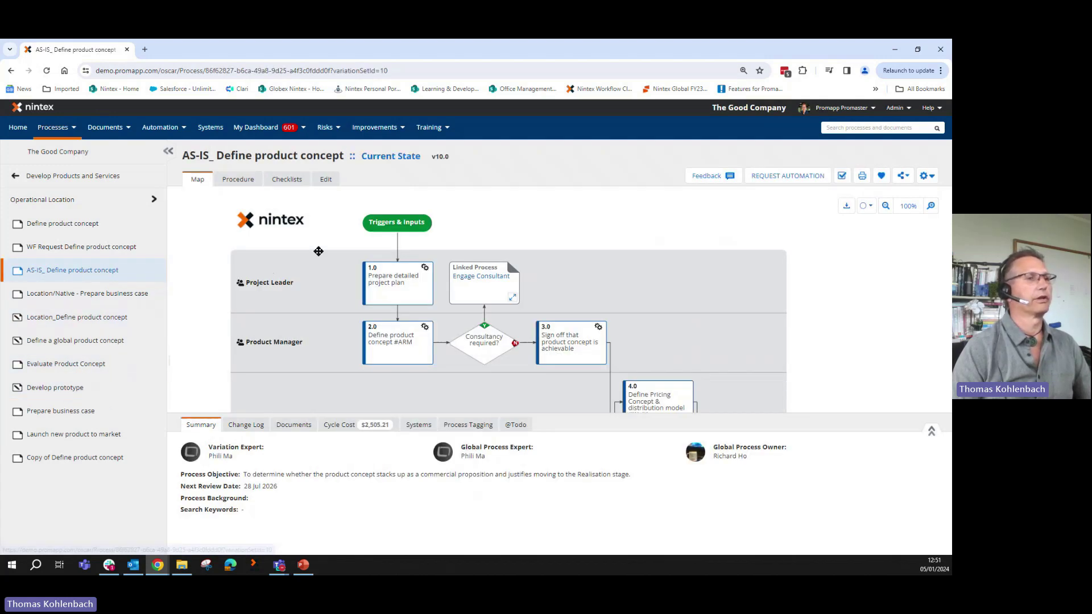
left_click(410, 159)
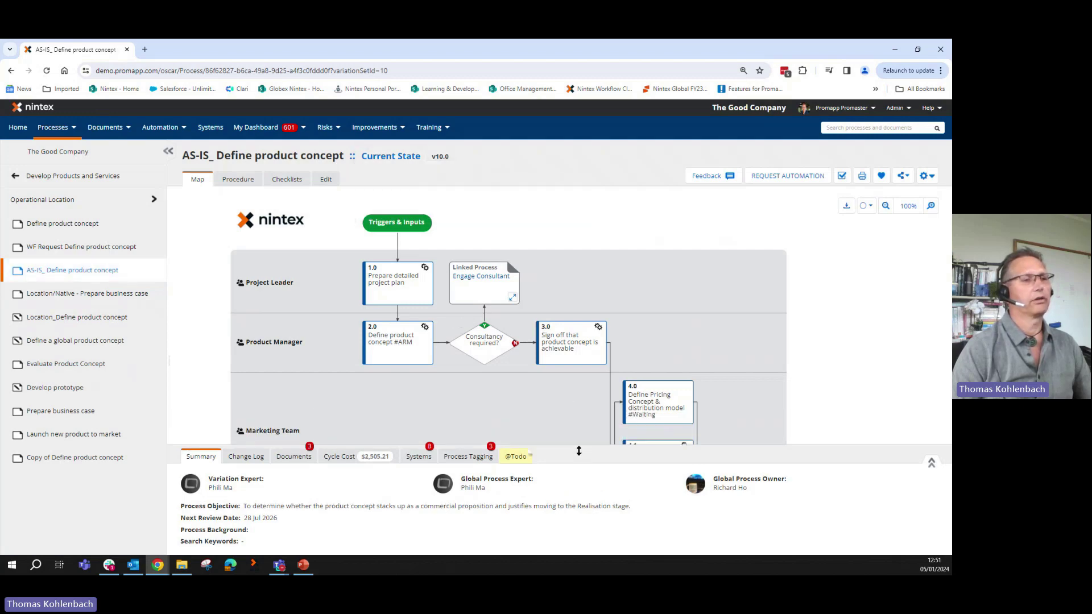
left_click_drag(565, 434, 567, 415)
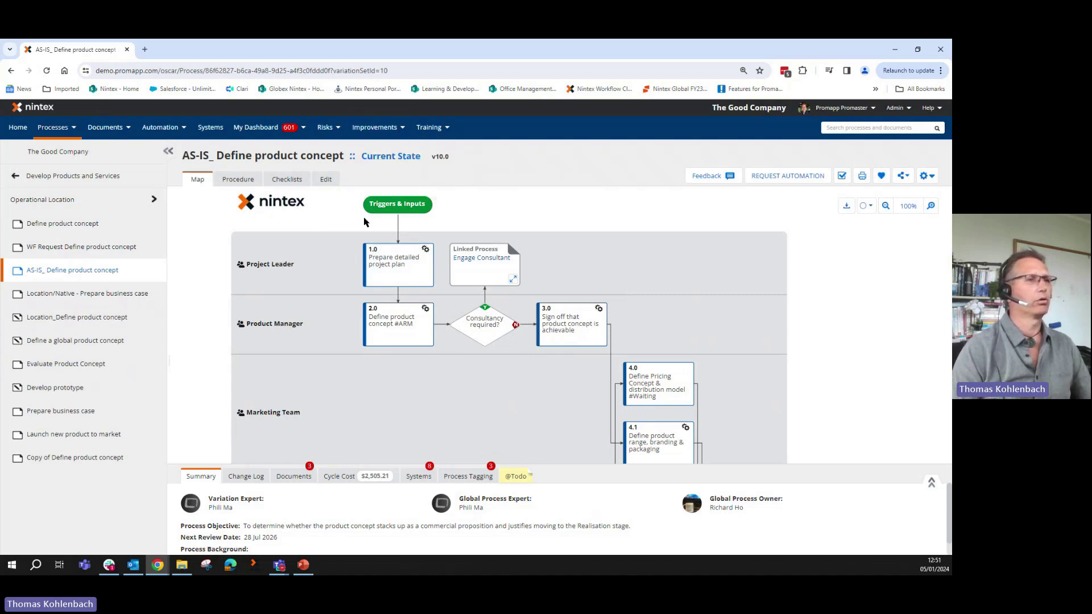
left_click(927, 176)
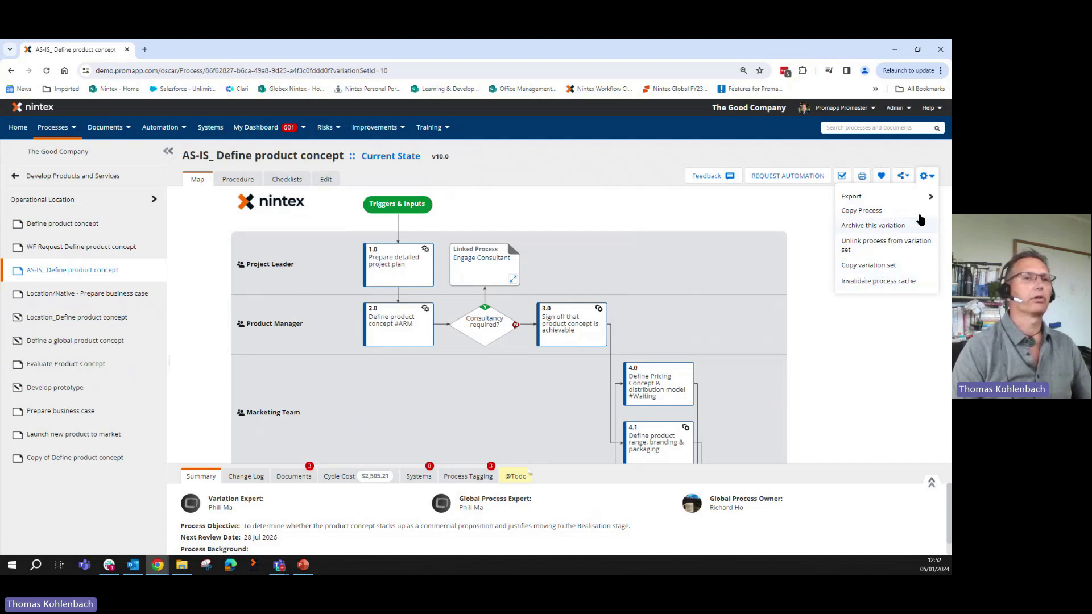
left_click(926, 176)
left_click(926, 176)
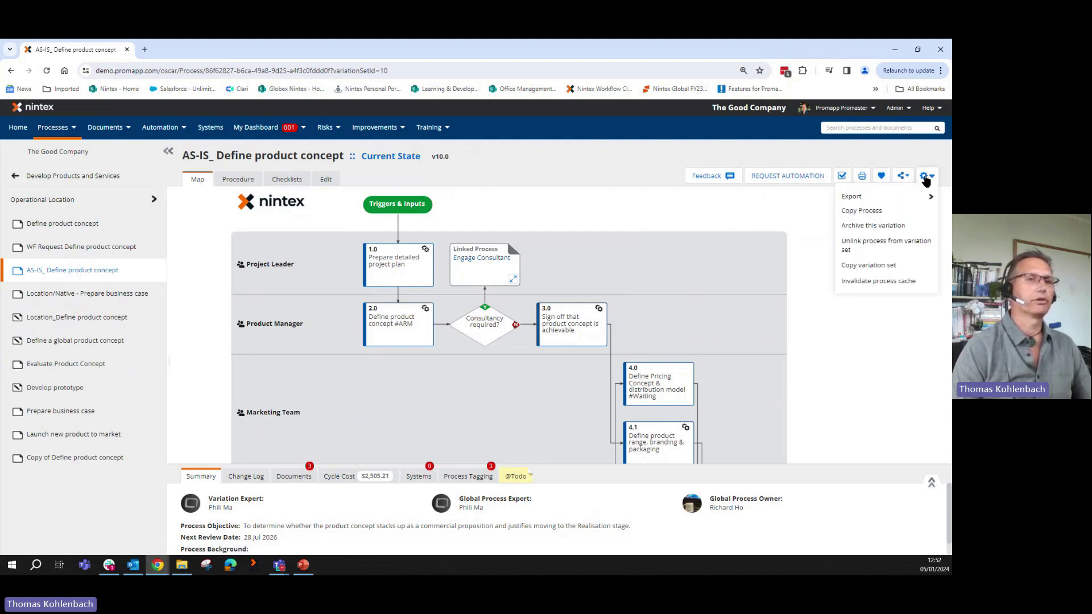
left_click(878, 266)
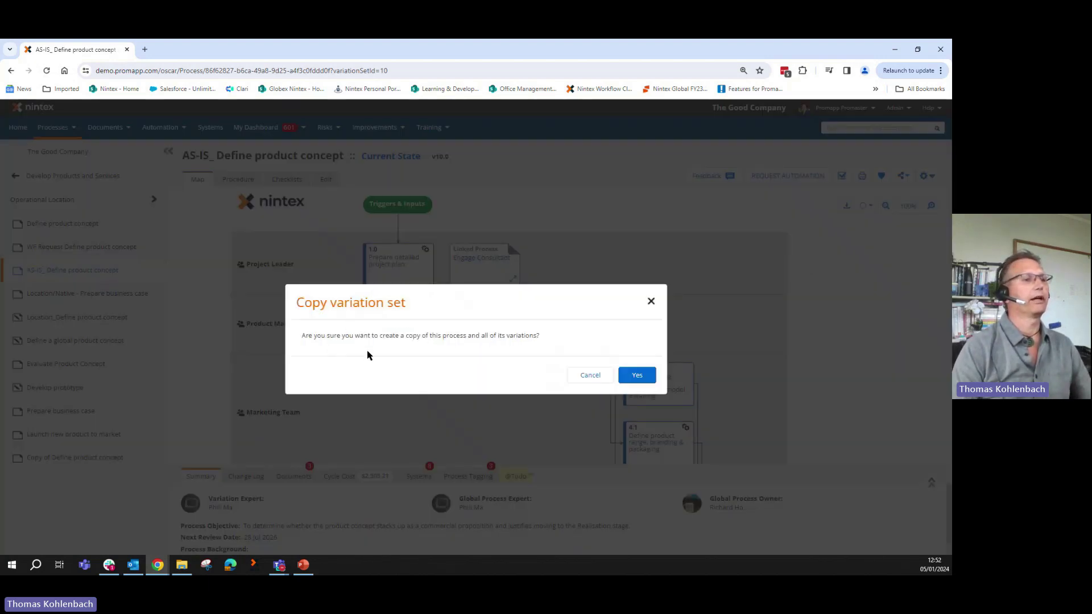
Confirm the variation set copy, check the copy's variations, and choose to archive it
left_click(627, 377)
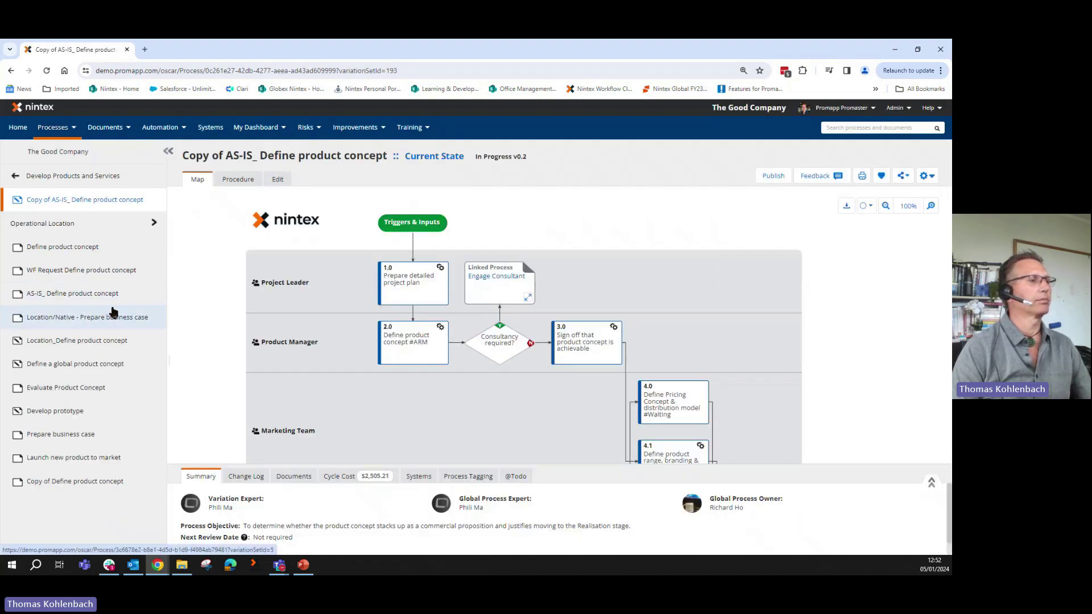
left_click(445, 157)
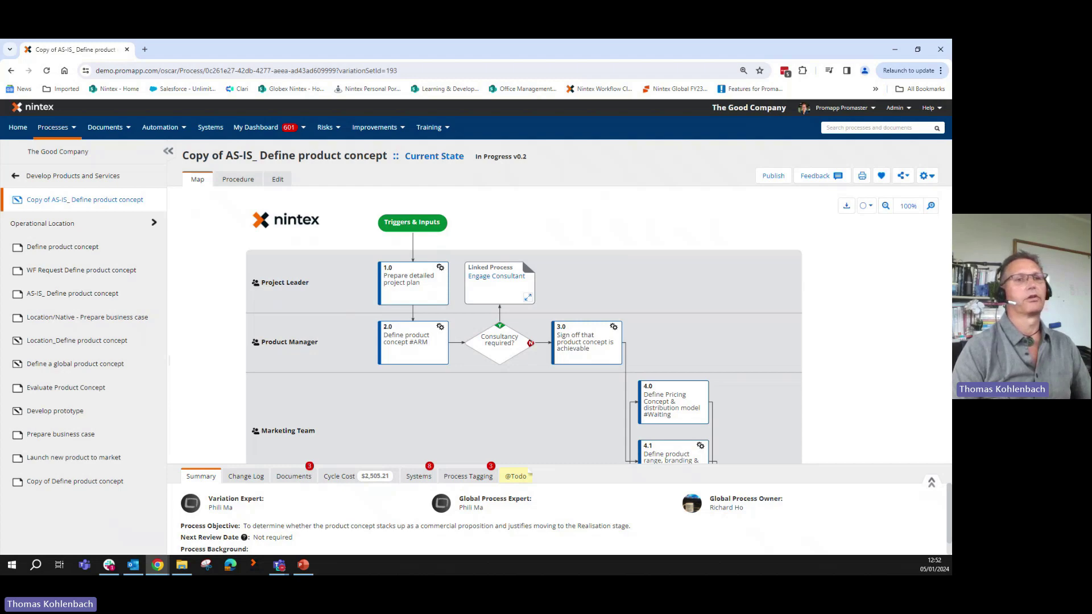
left_click(924, 176)
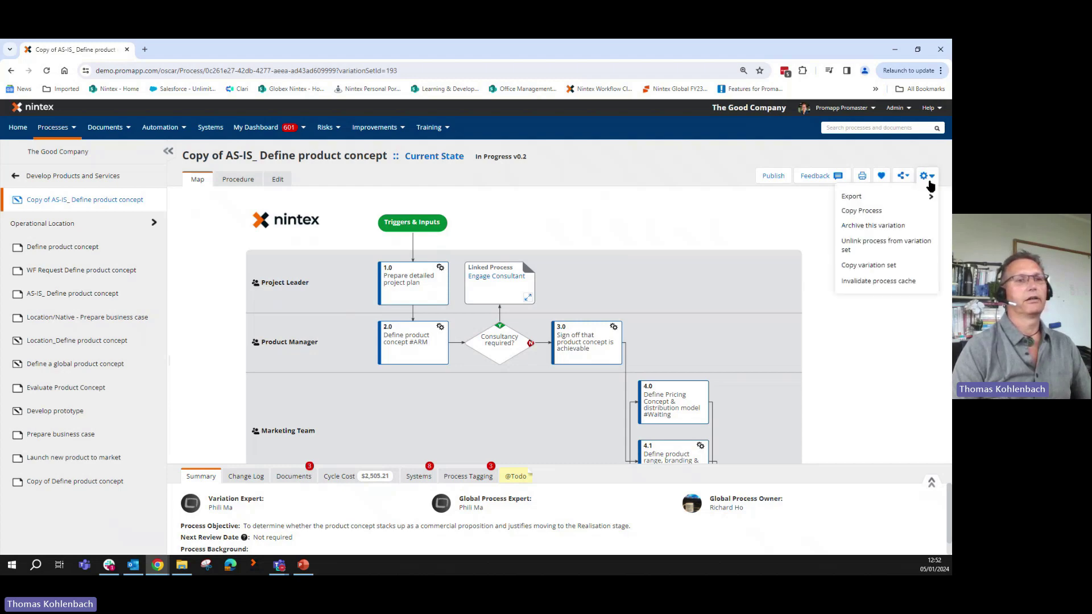
left_click(895, 226)
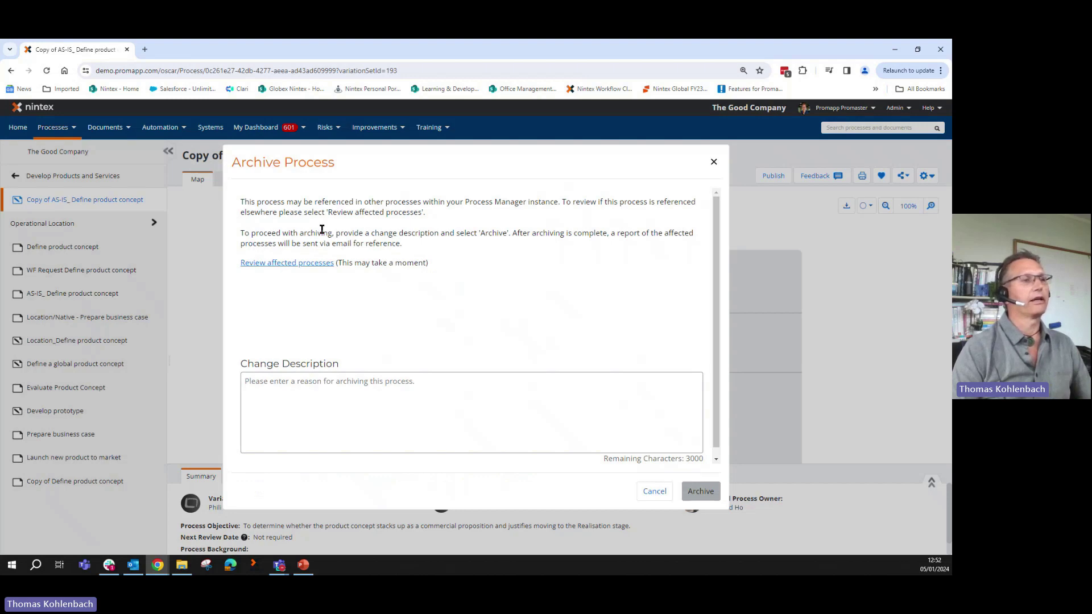
Archive the Current State variation with the change description 'don't need any more'
left_click(311, 266)
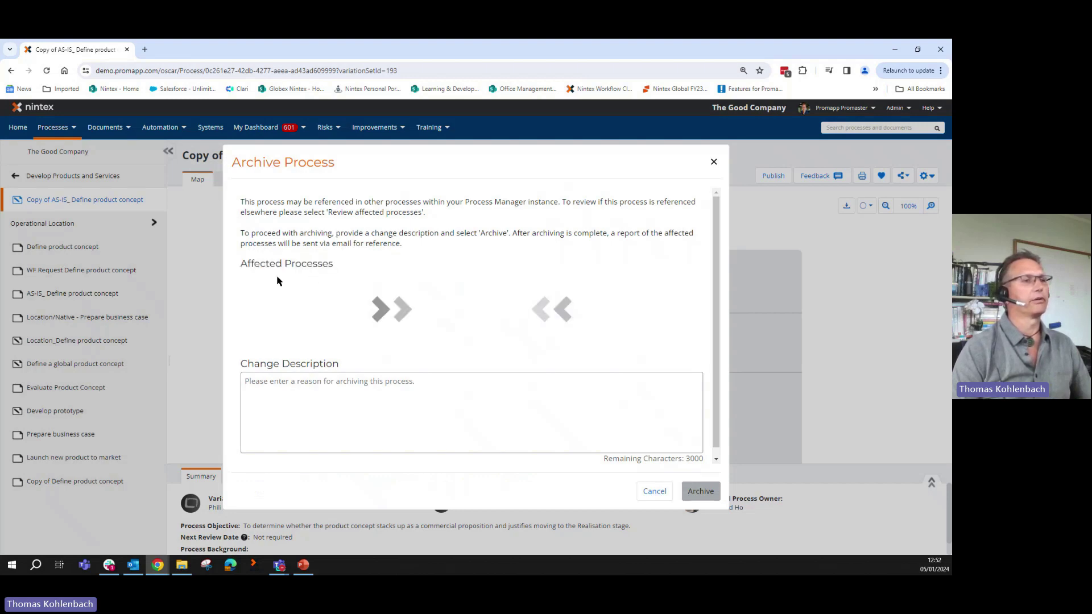
left_click(399, 414)
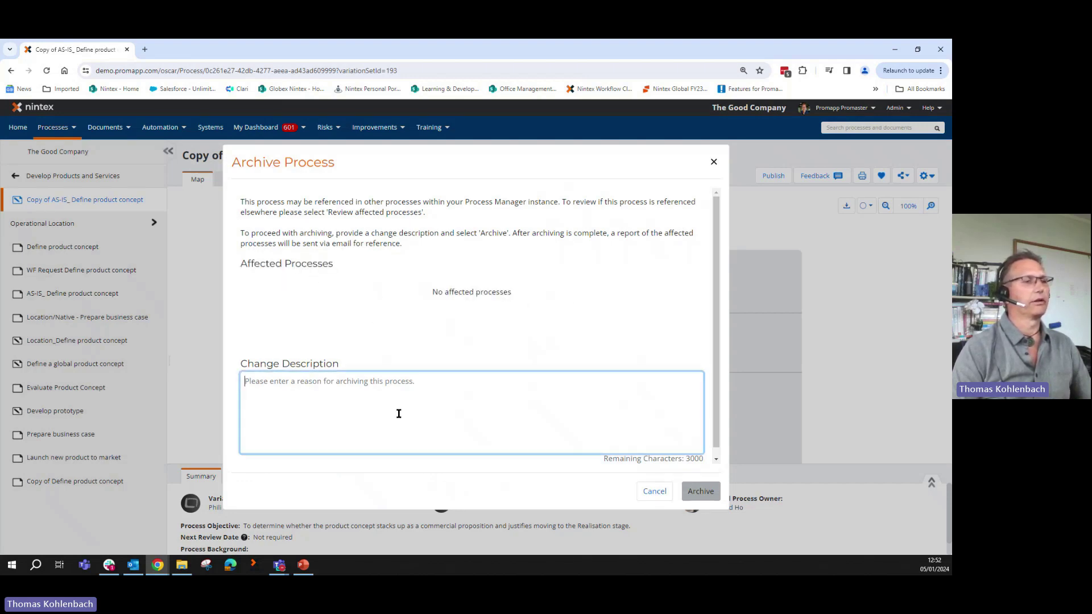
type("don't nee")
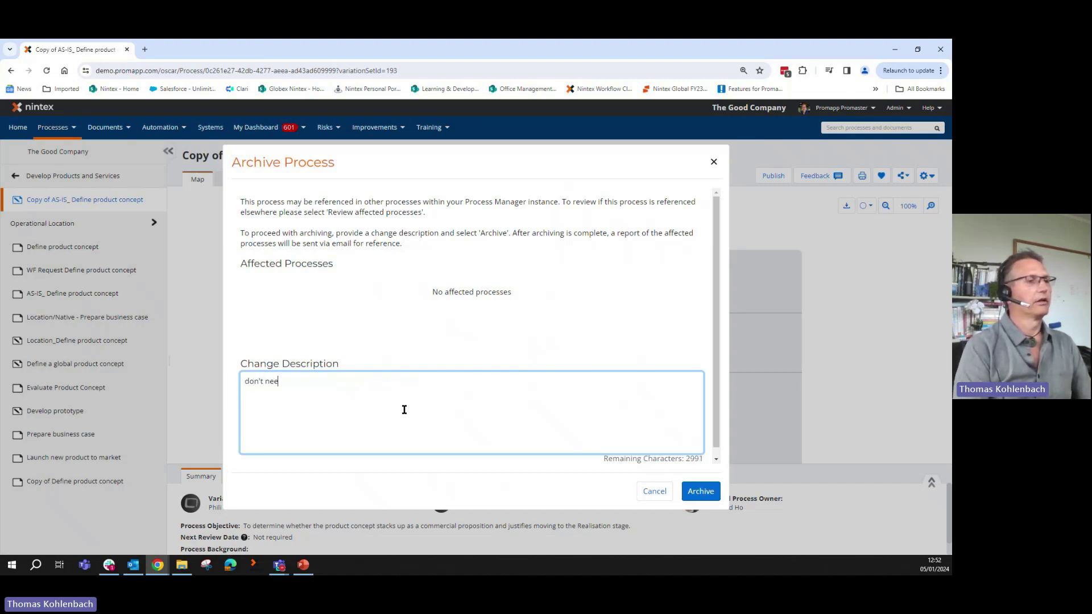
type("d any m")
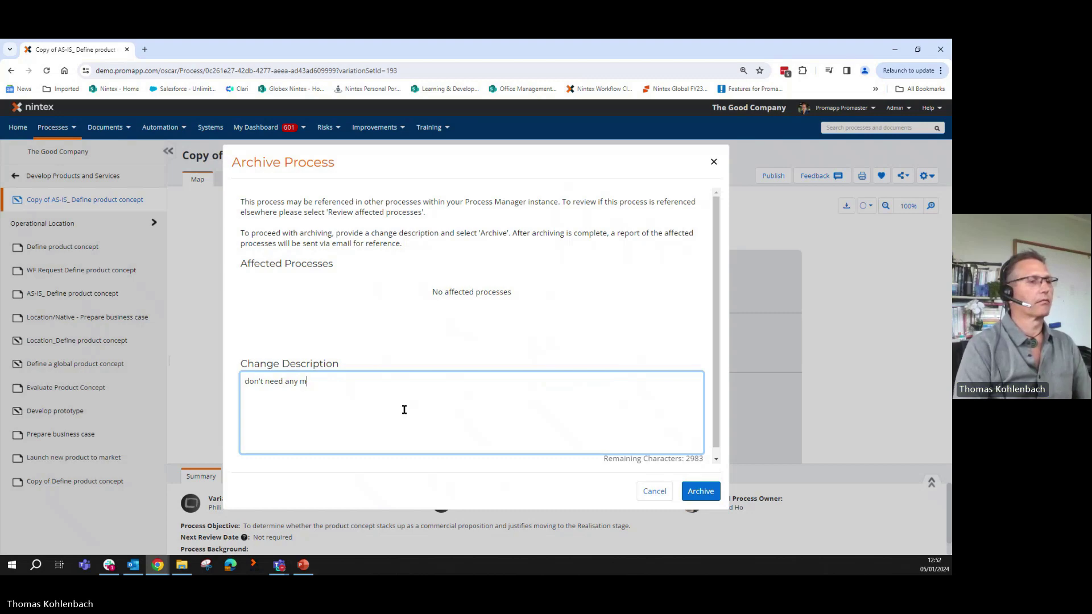
type("ore")
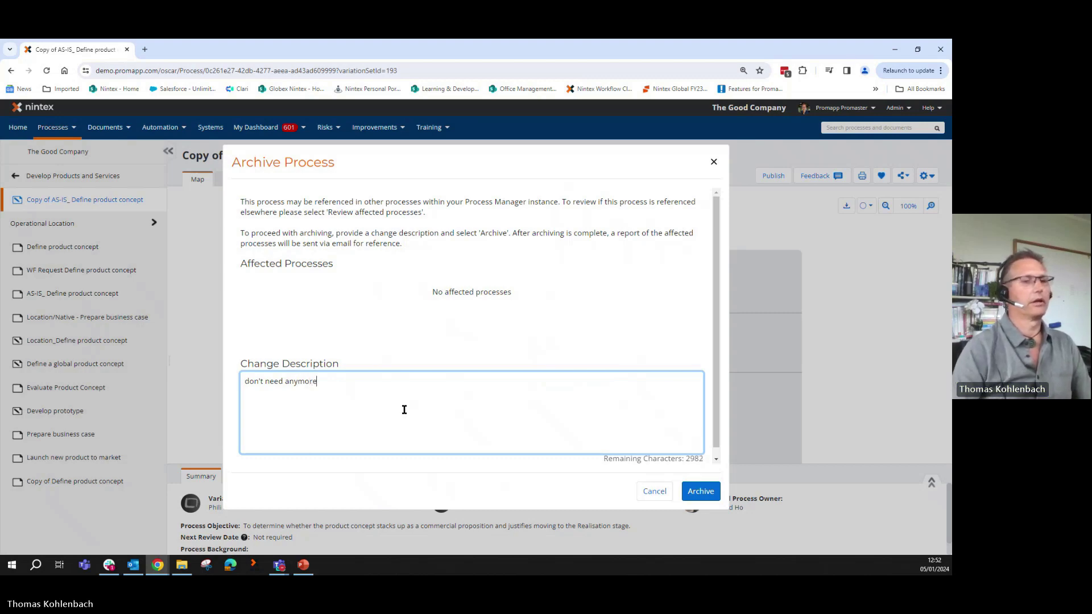
left_click(698, 492)
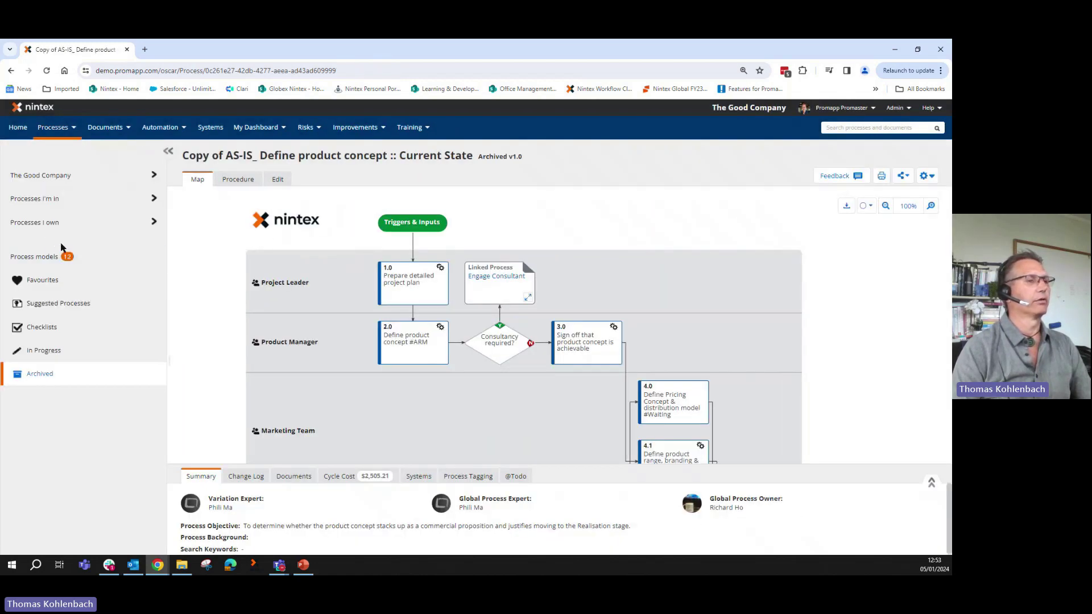
Reopen the original AS-IS_ Define product concept via Recently Viewed, list its variations, then open the copy
left_click(53, 127)
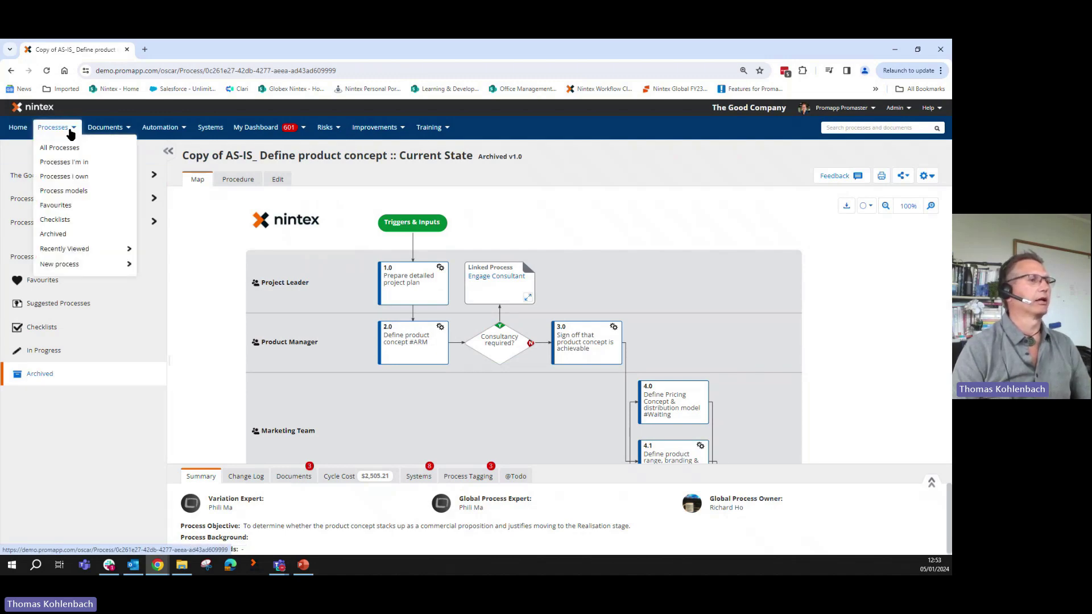
mouse_move(123, 250)
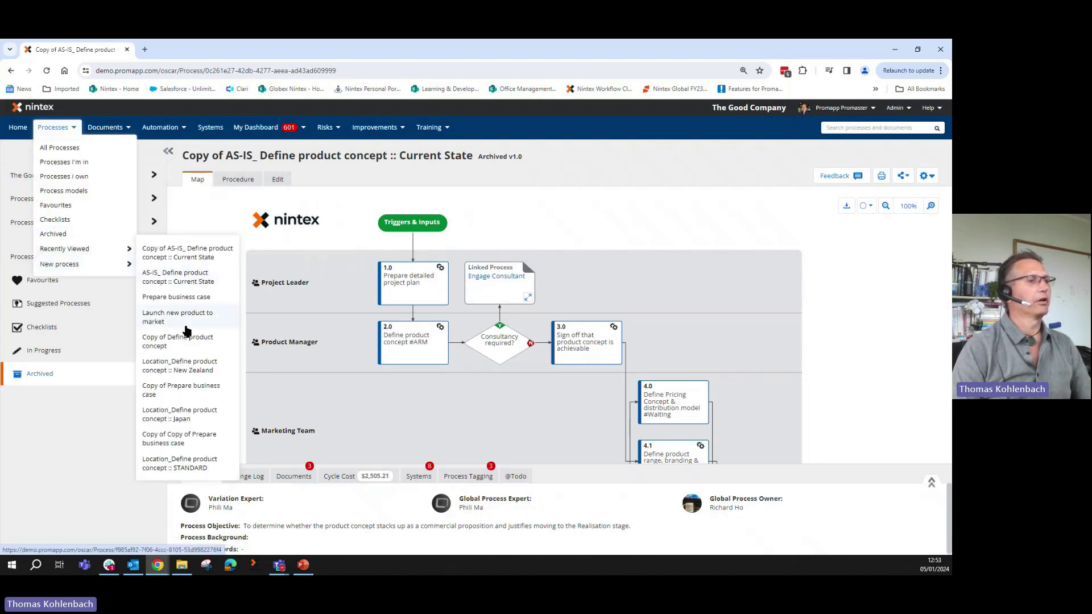
left_click(194, 288)
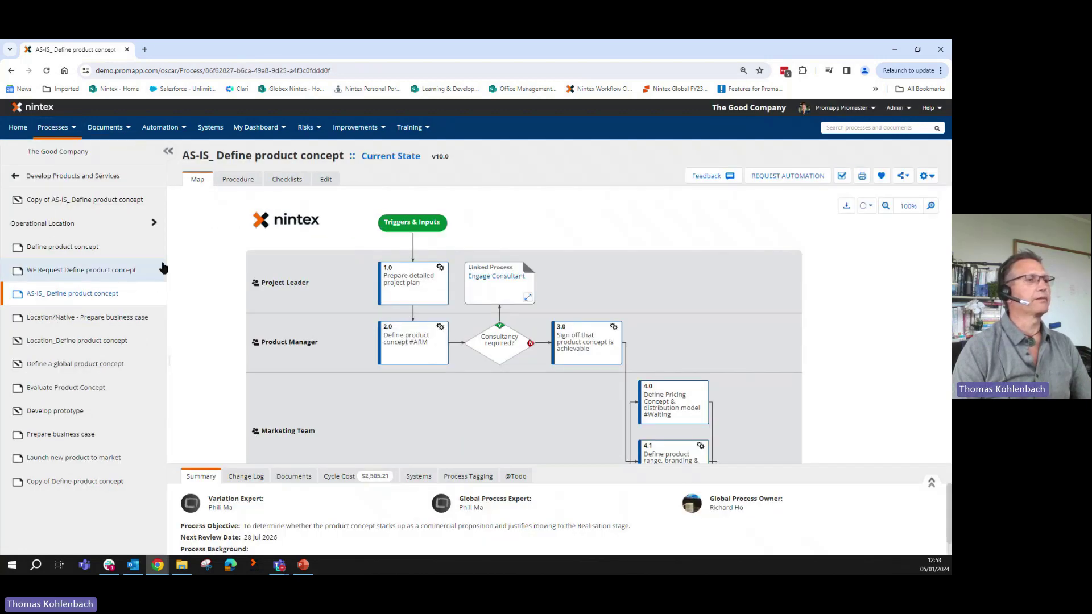
left_click(365, 156)
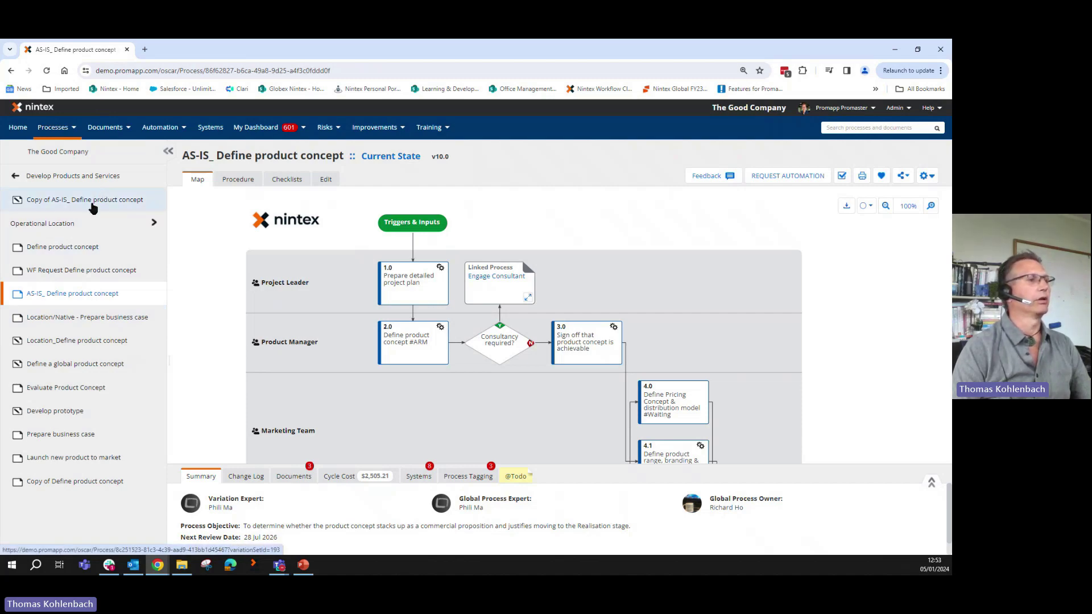
left_click(104, 204)
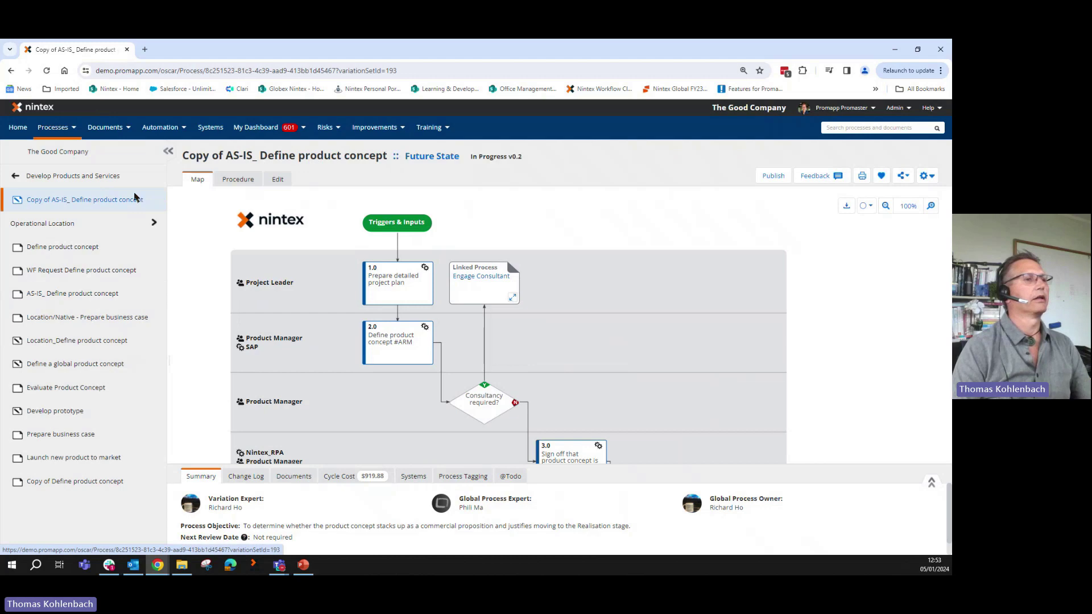
Unlink 'Copy of AS-IS_ Define product concept' from its variation set, confirming with Yes
left_click(436, 158)
left_click(435, 158)
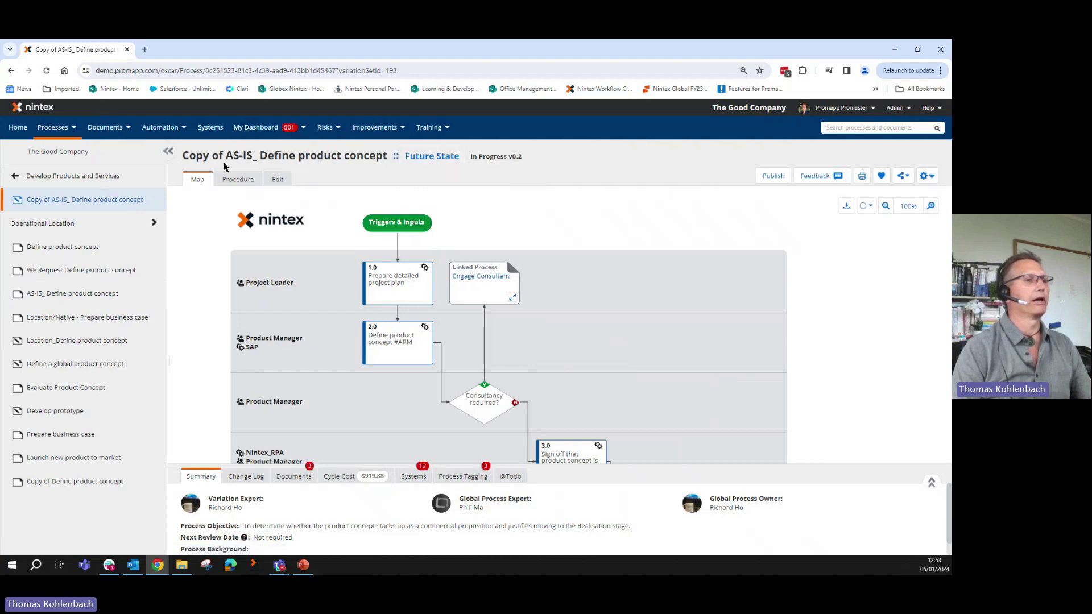
left_click(440, 160)
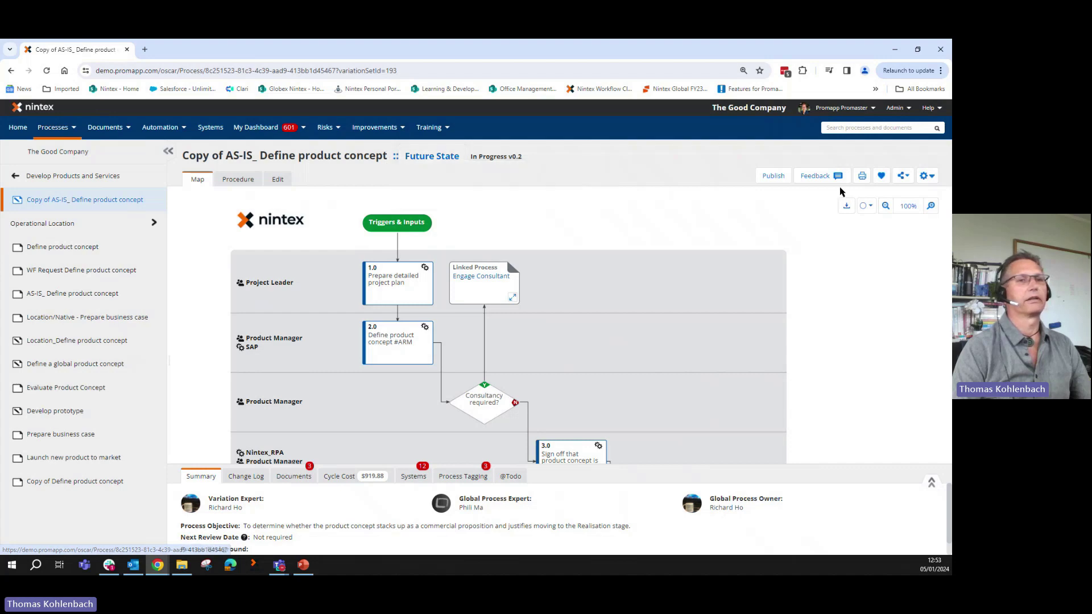
left_click(926, 176)
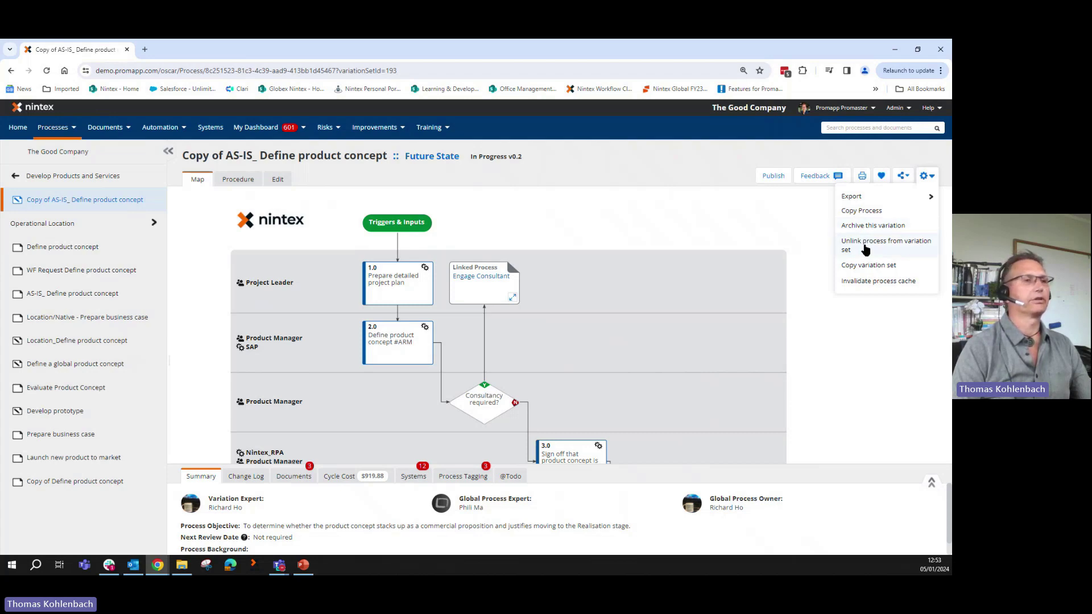
left_click(864, 251)
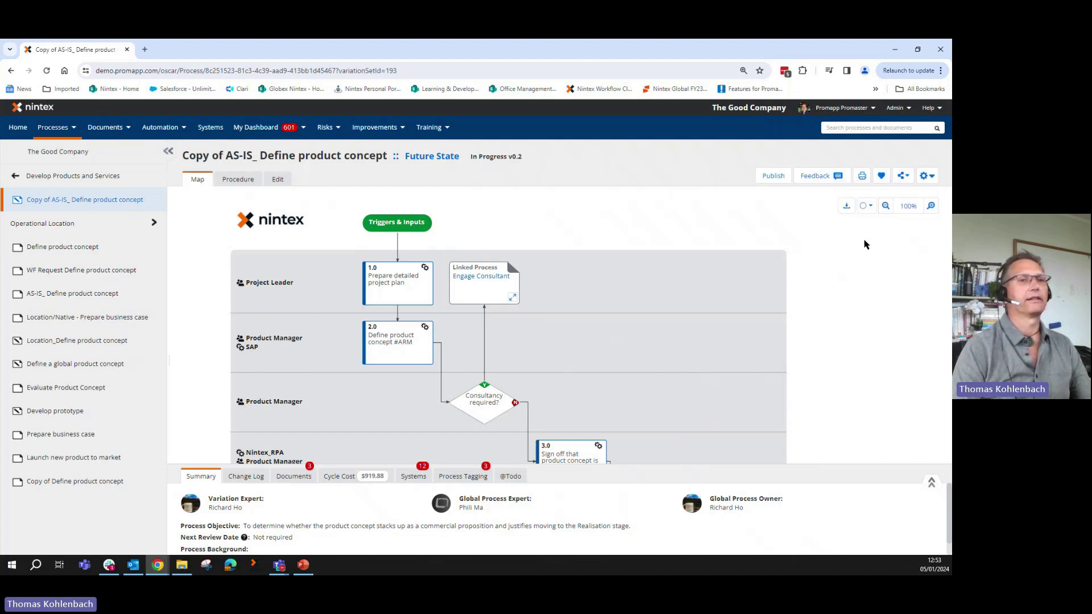
left_click(928, 176)
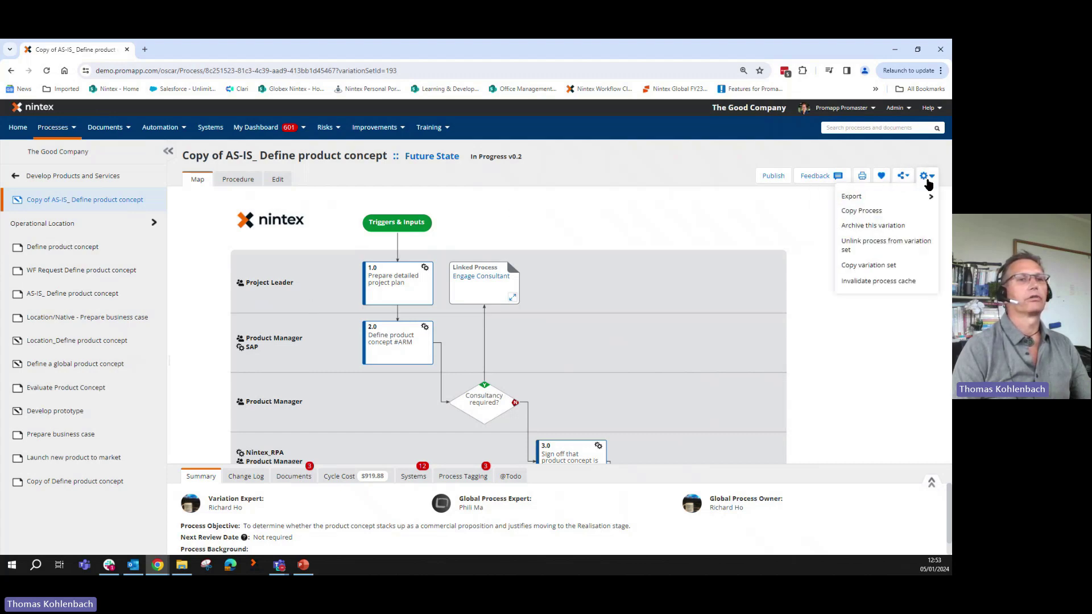
left_click(862, 249)
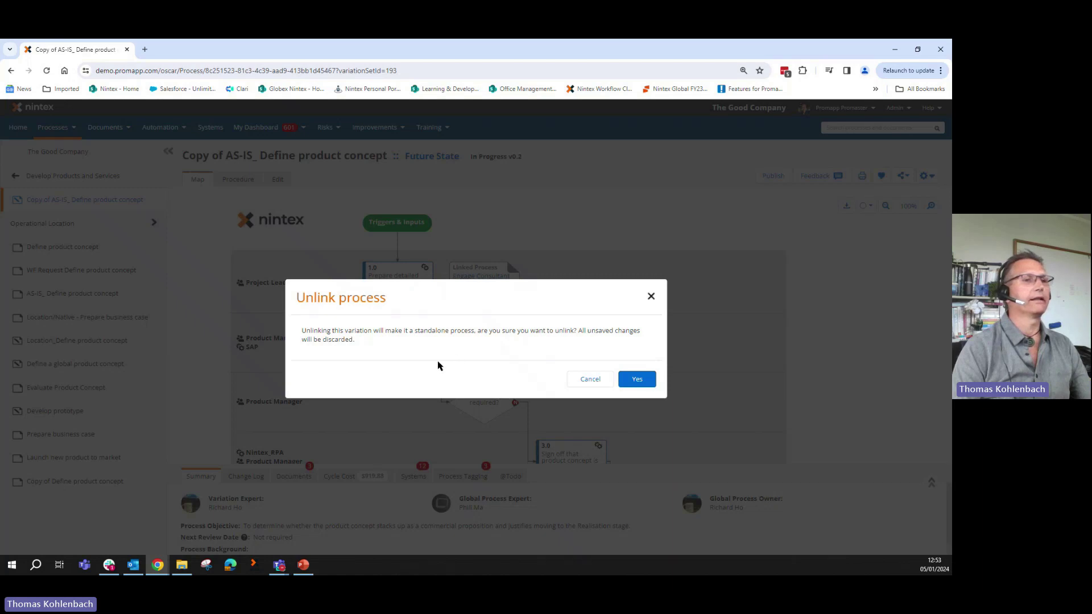
left_click(638, 380)
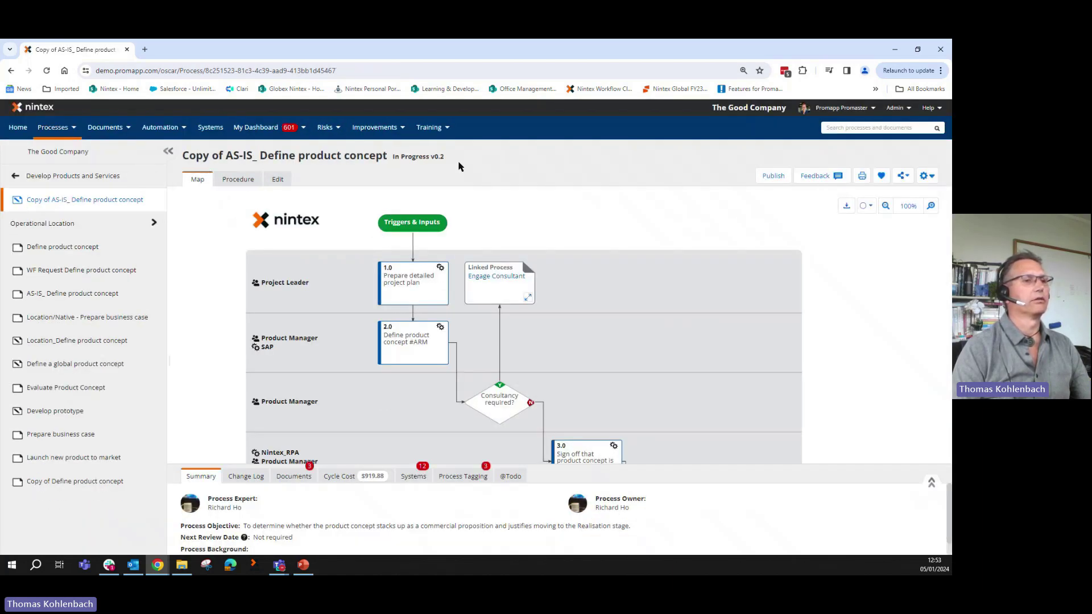
left_click_drag(660, 393, 672, 347)
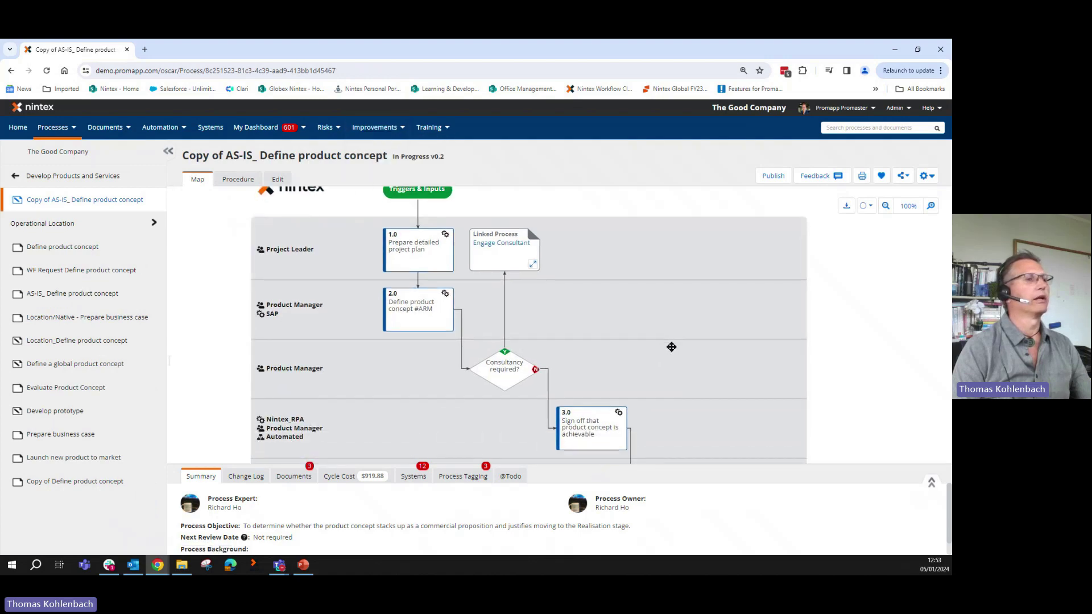
Edit the summary to remove 'Copy of AS-IS_ ' so the title reads 'Define product concept'
left_click(275, 180)
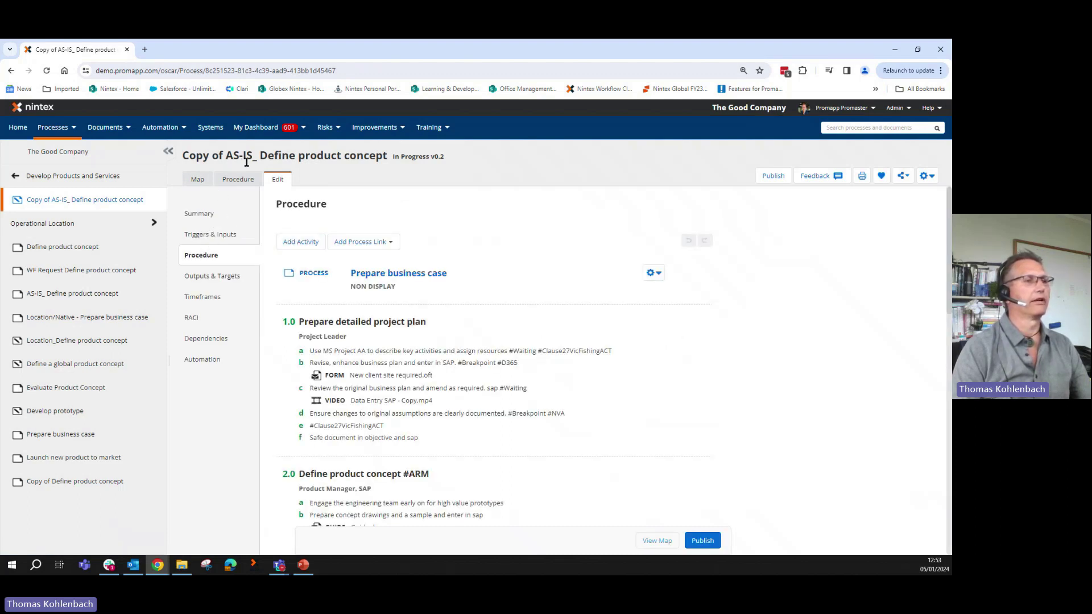
left_click(209, 216)
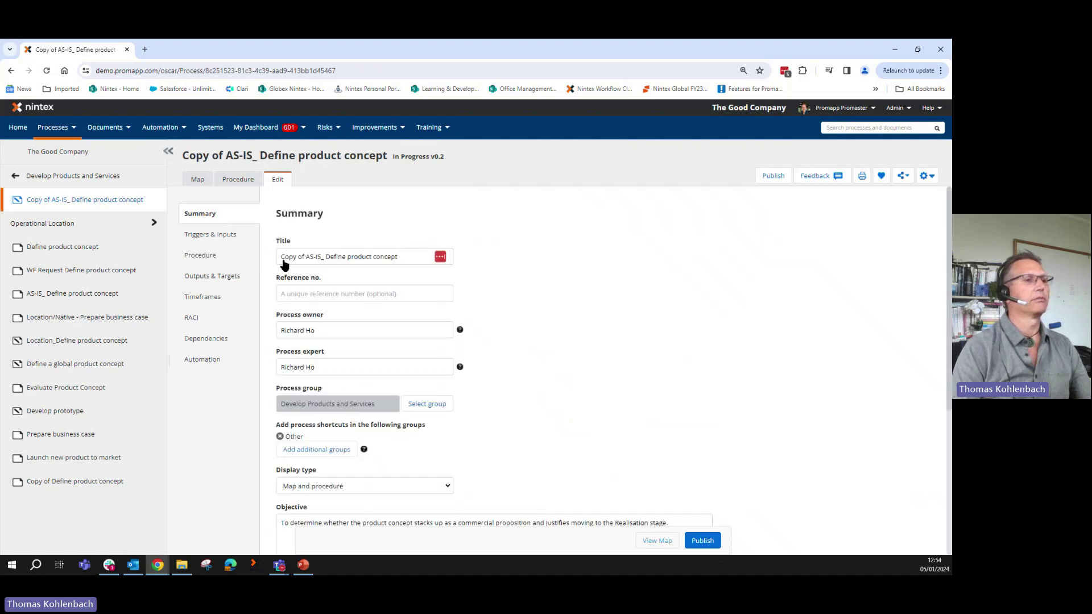
left_click_drag(282, 257, 325, 259)
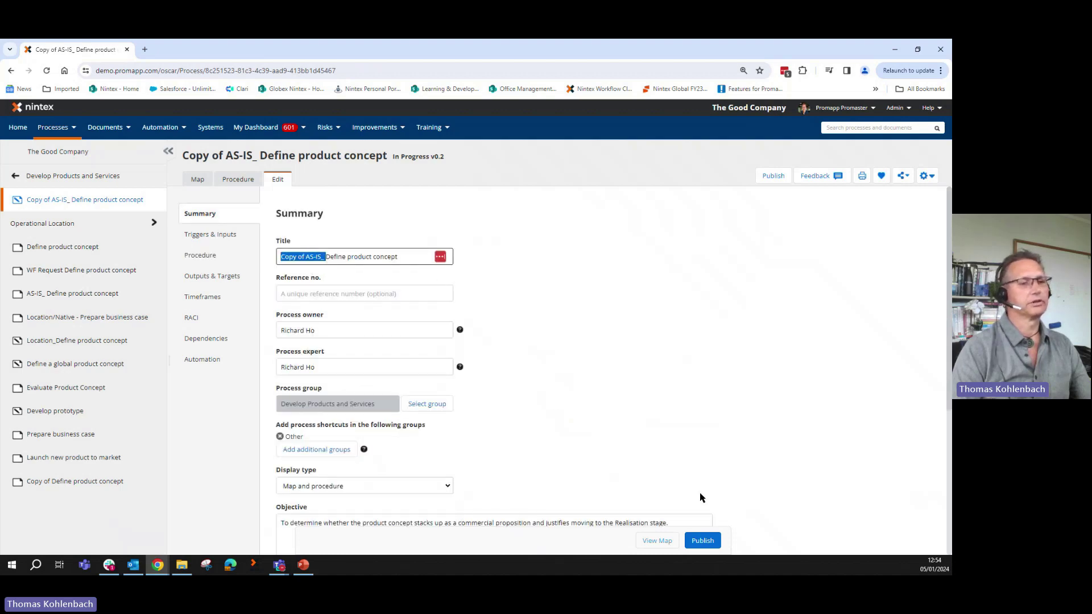
key("BackSpace")
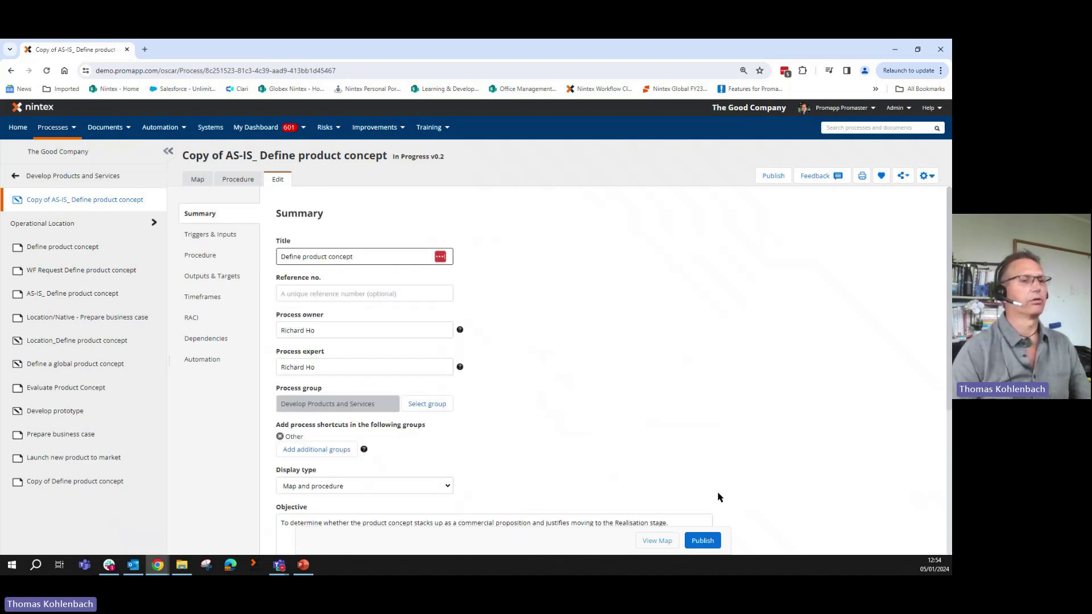
left_click(703, 539)
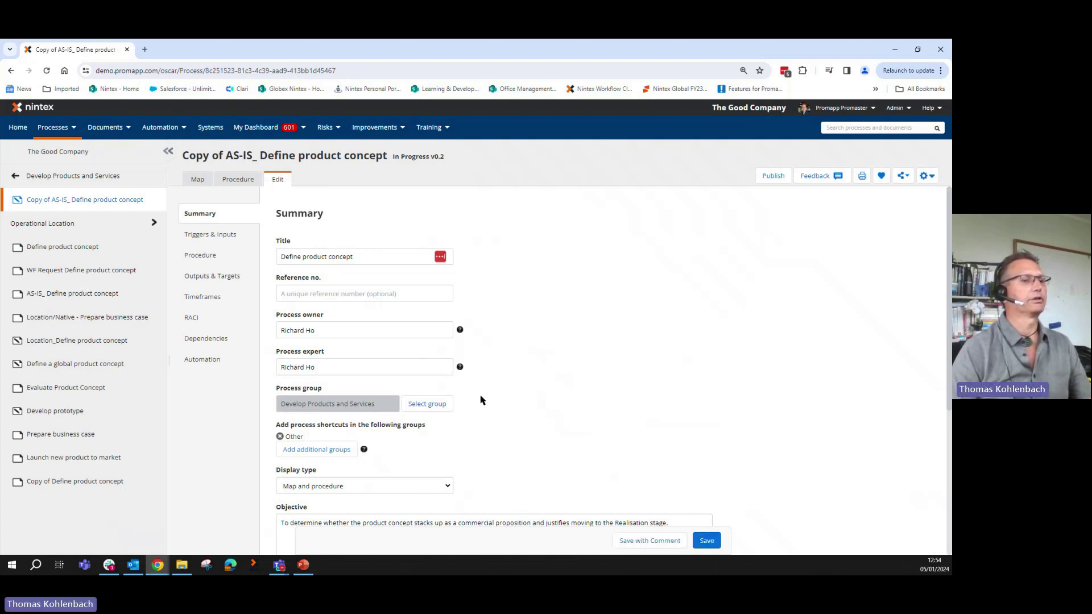
Save and publish the renamed process as v1.0 with the comment 'ready'
left_click(640, 544)
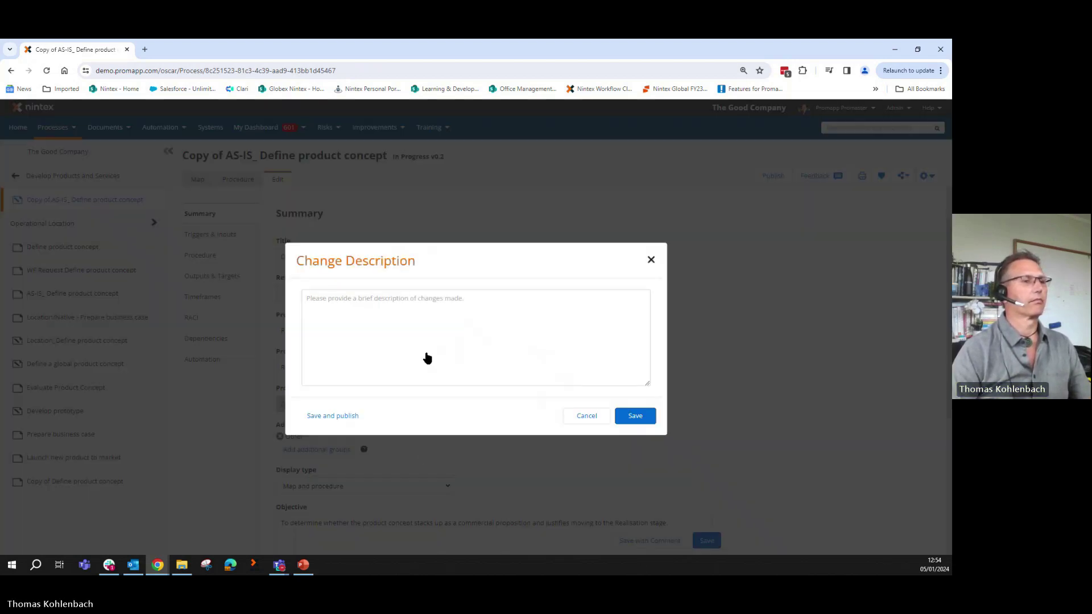
left_click(427, 357)
type("read")
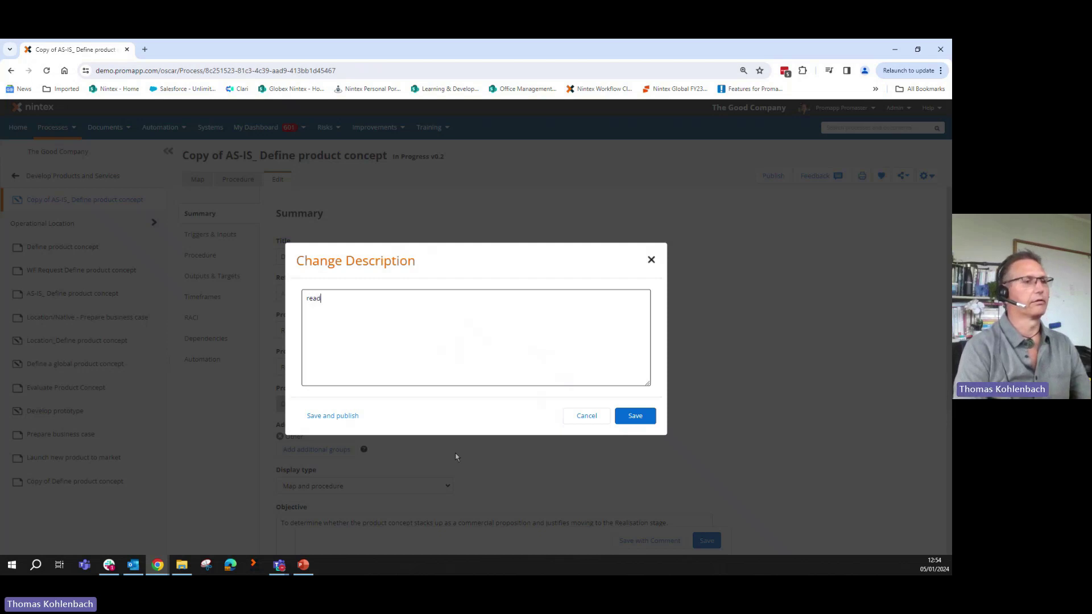
type("y")
left_click(330, 417)
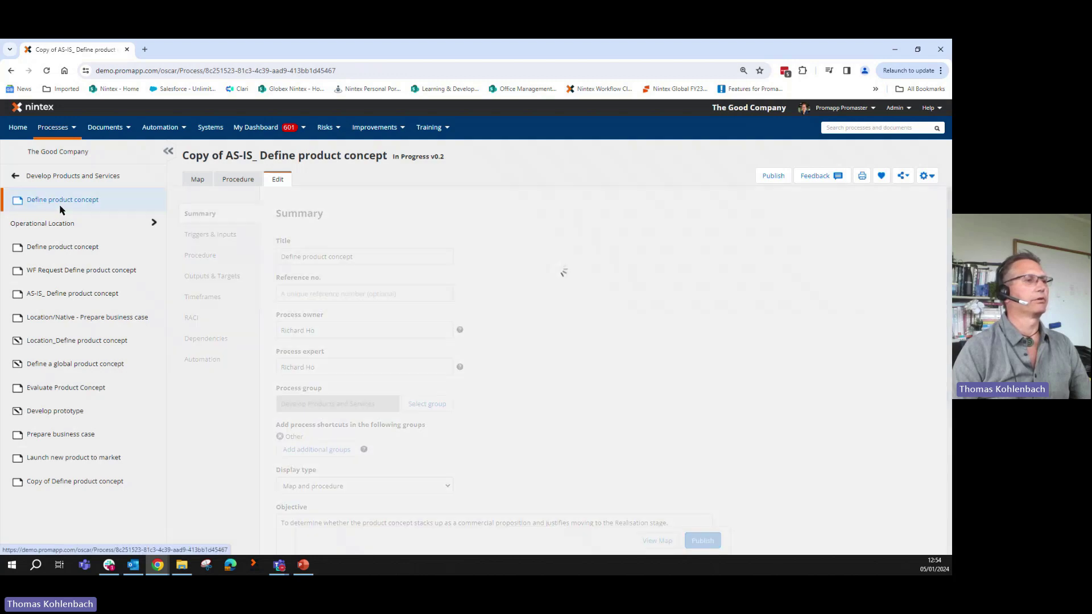
scroll(387, 311, "down", 1)
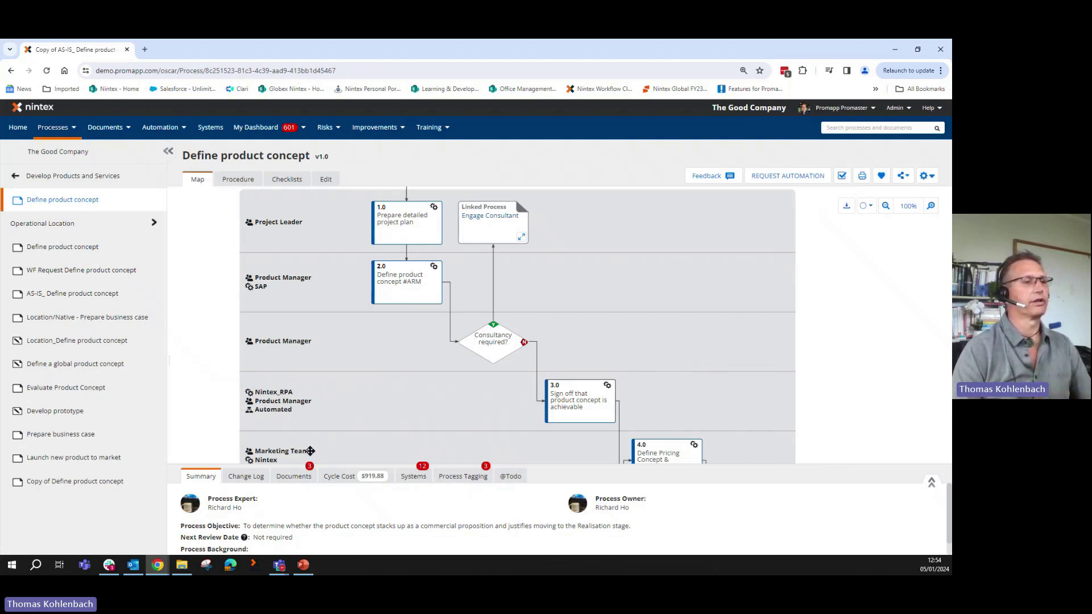
left_click(260, 481)
Enlarge the Change Log panel to review all entries, then shrink it back to show the map
left_click_drag(641, 472, 638, 339)
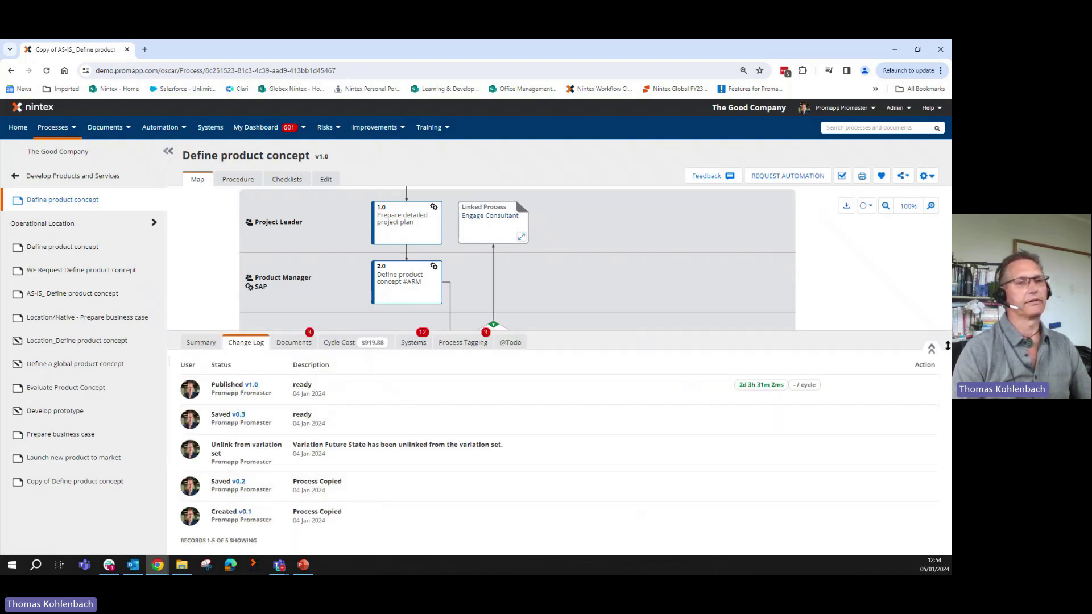
left_click(842, 340)
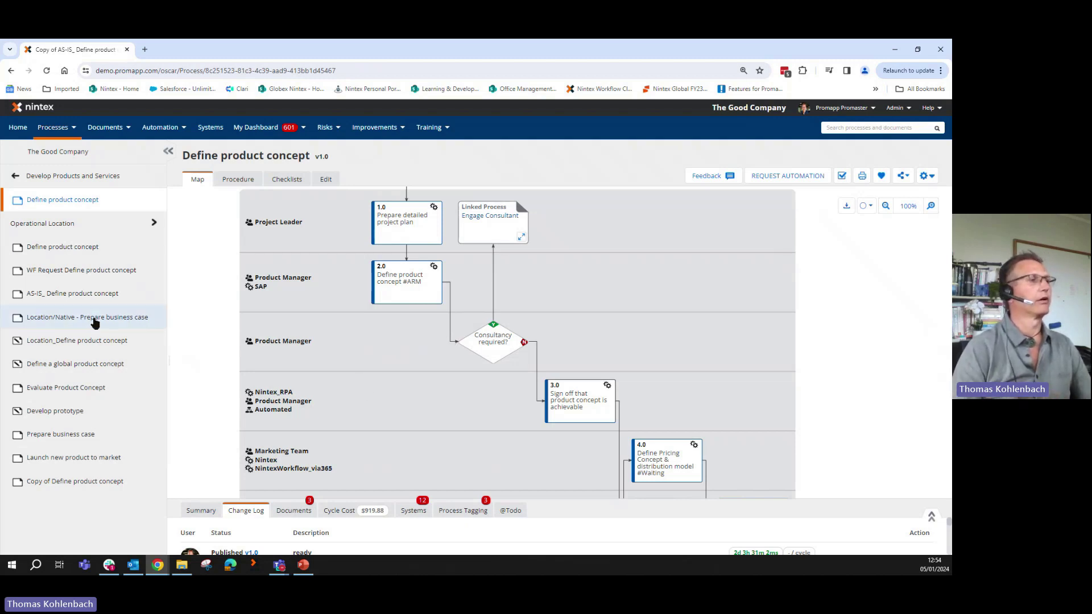
Open New Zealand_Define product concept from Operational Location and start creating variations
left_click(79, 227)
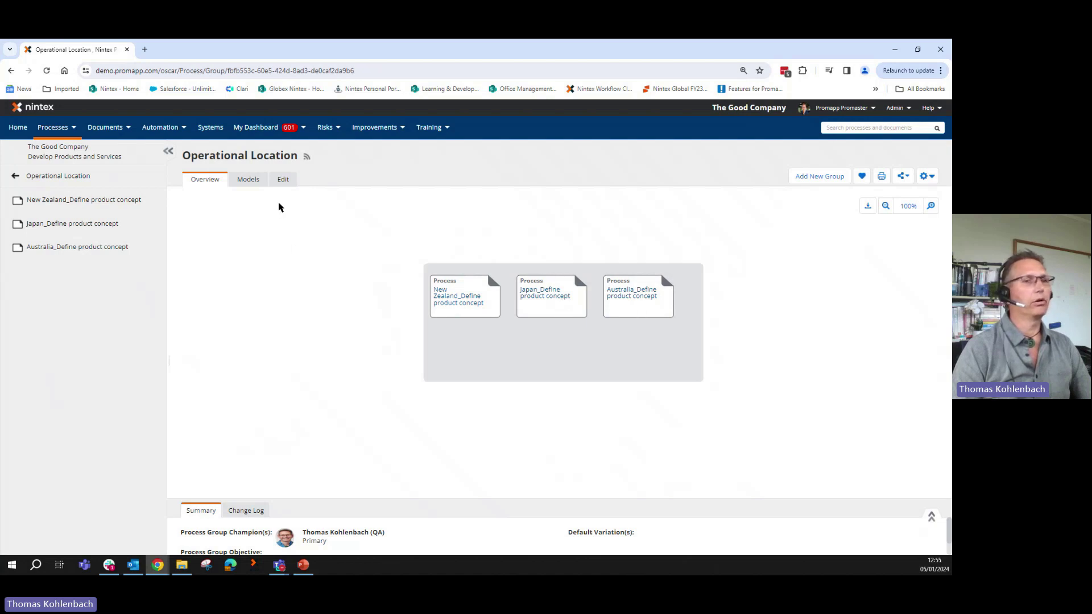
left_click(927, 177)
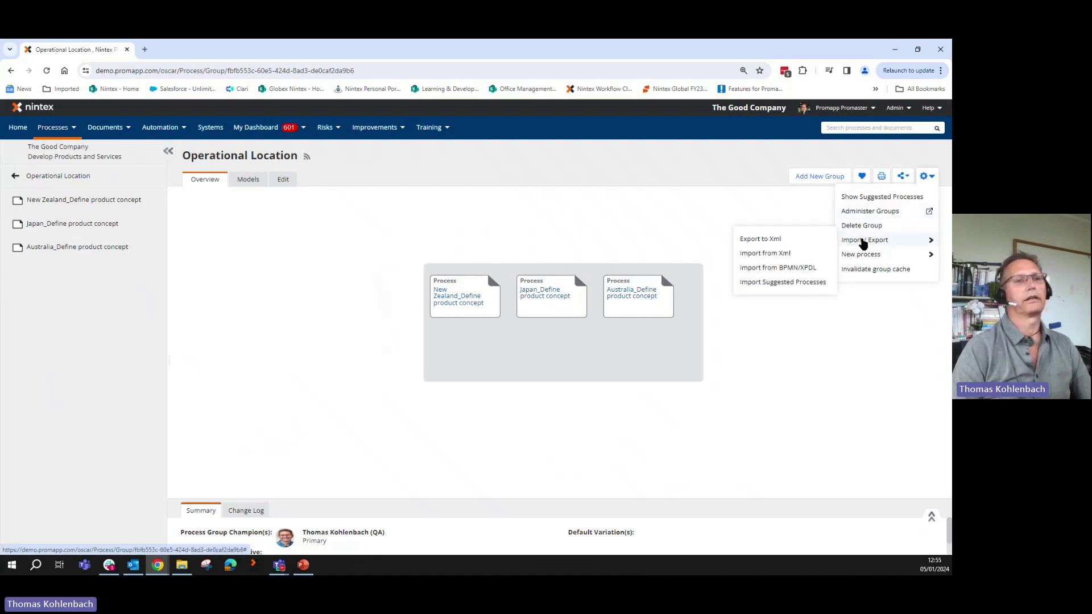
mouse_move(877, 259)
left_click(928, 176)
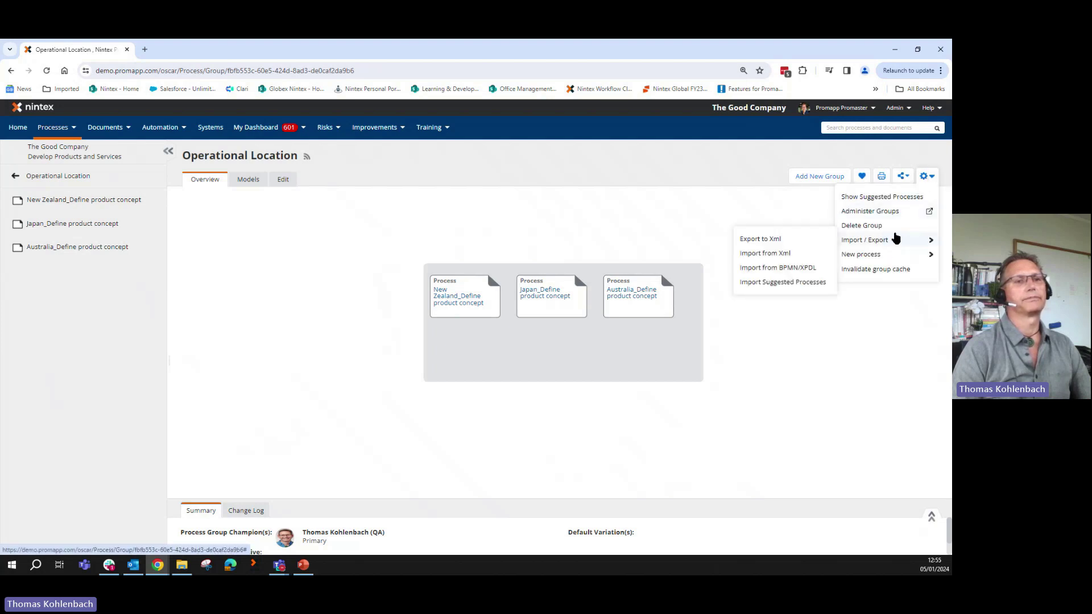
left_click(477, 306)
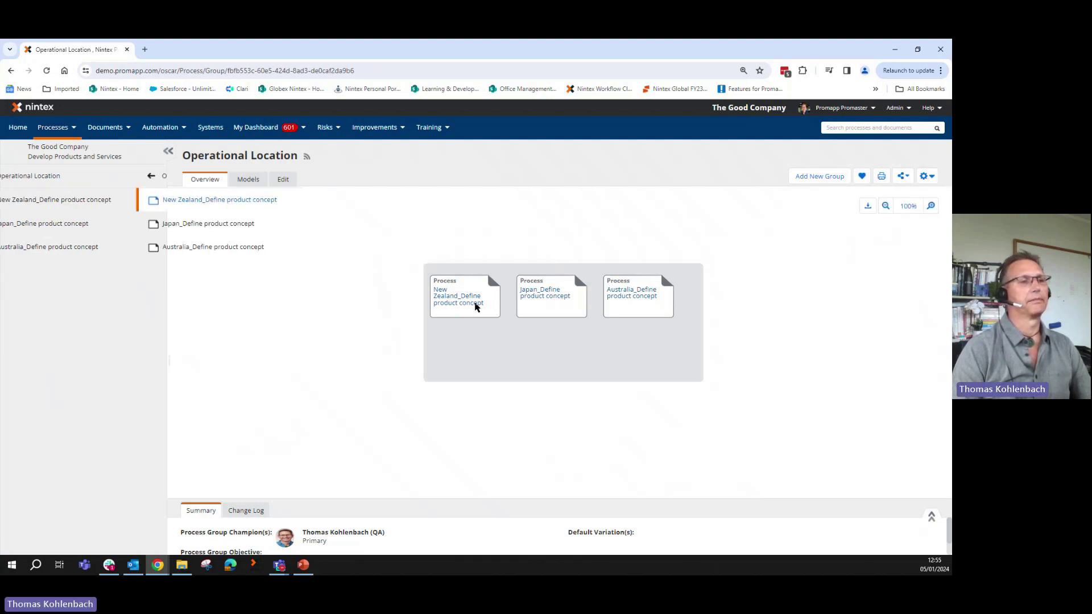
left_click(929, 177)
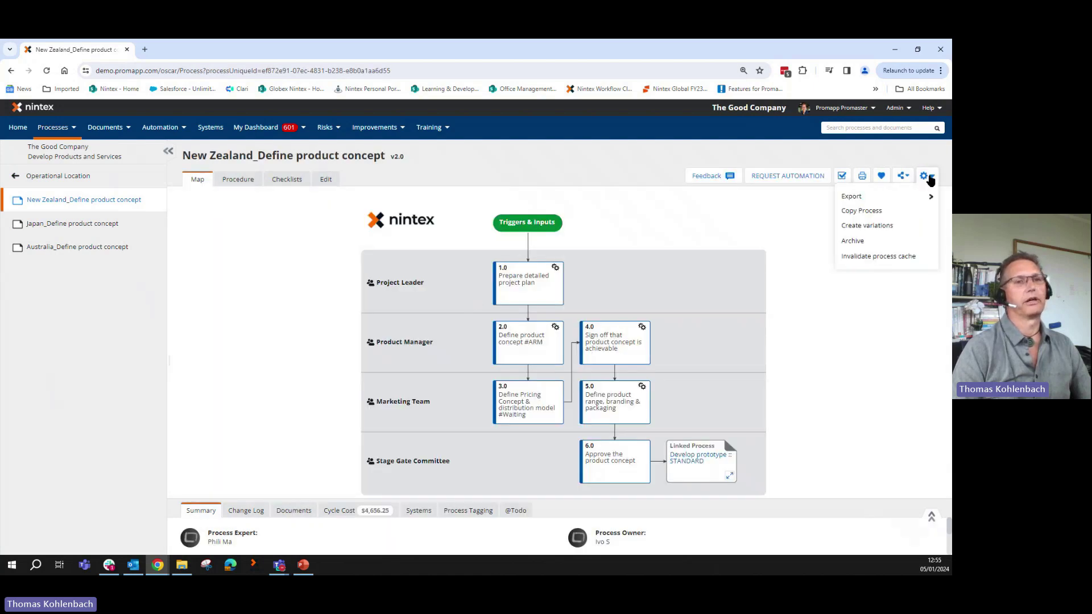
left_click(900, 228)
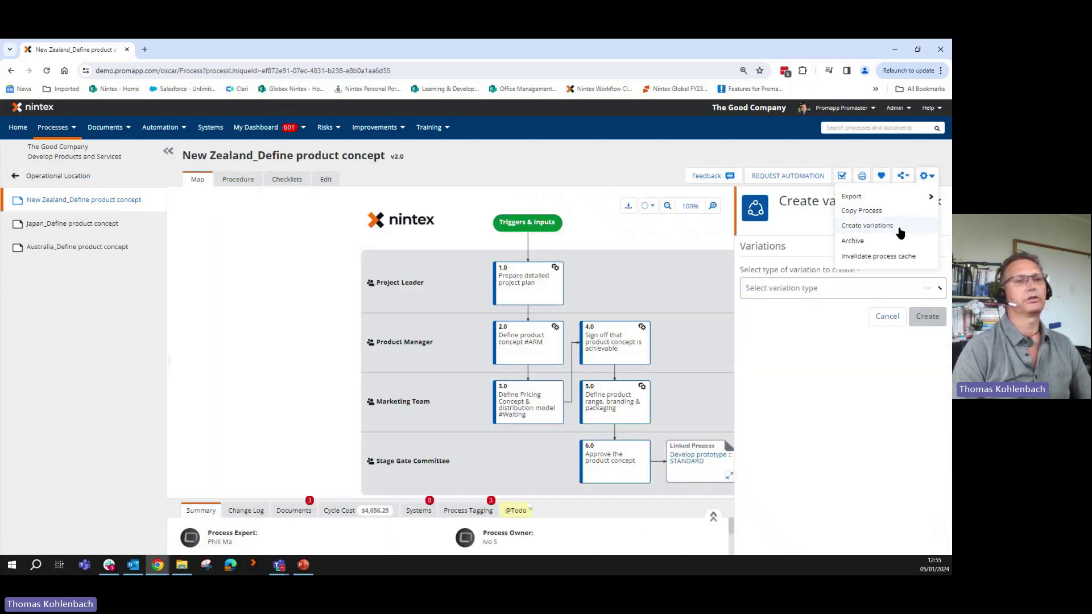
Set up a process-specific 'New Zealand' variation, described 'New Zealand process', with an expert assigned
left_click(835, 293)
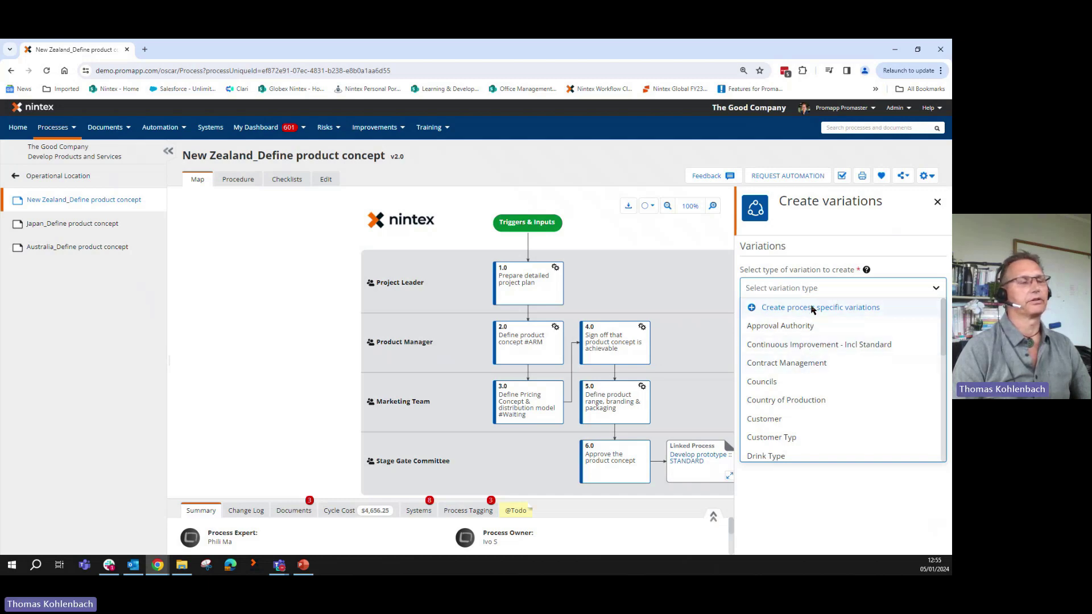
left_click(812, 308)
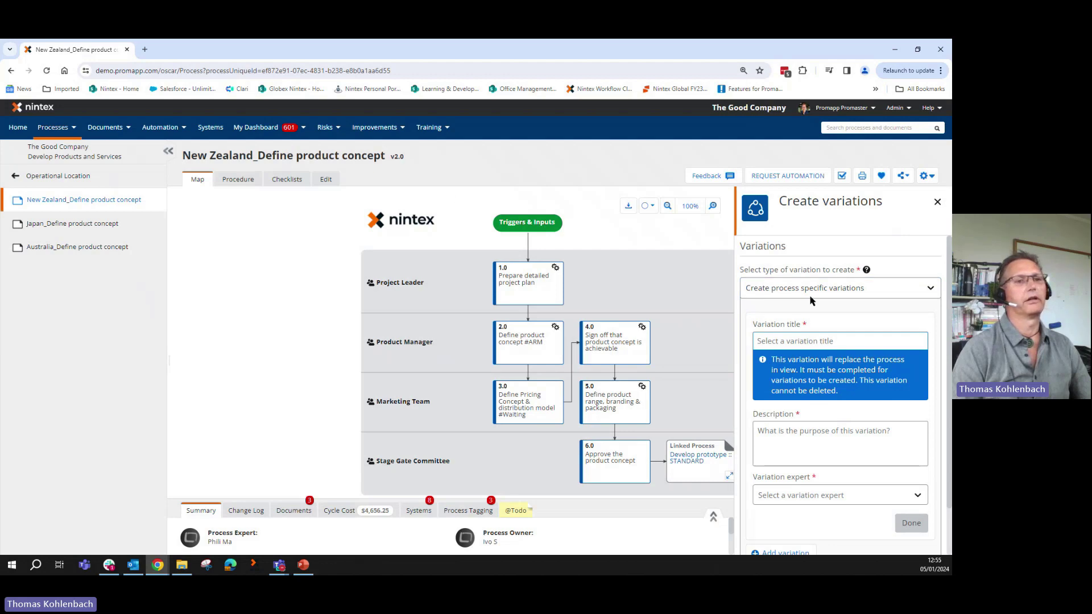
left_click(806, 341)
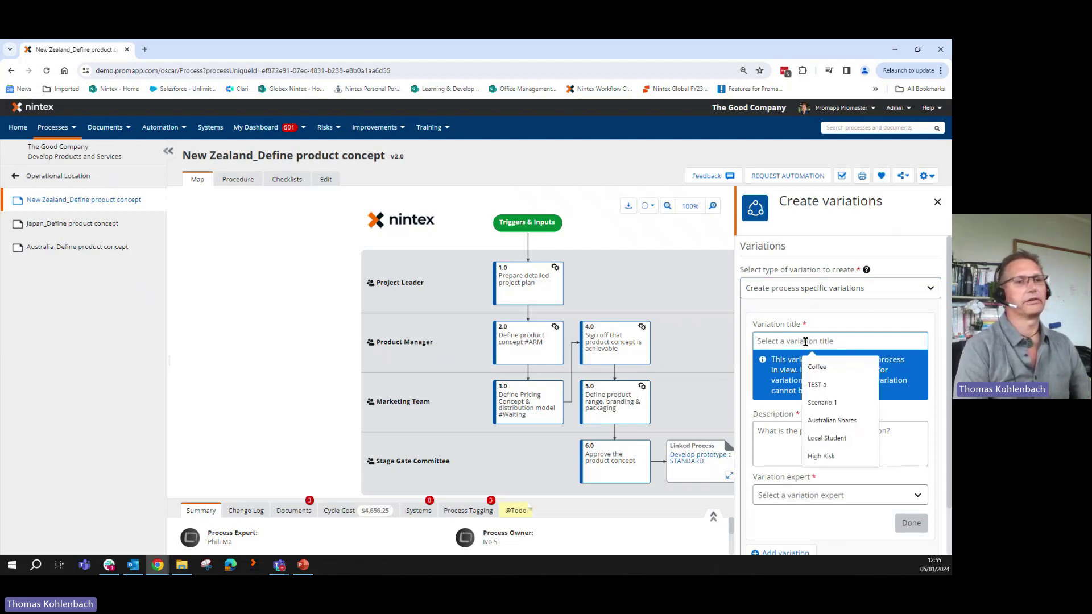
type("New ")
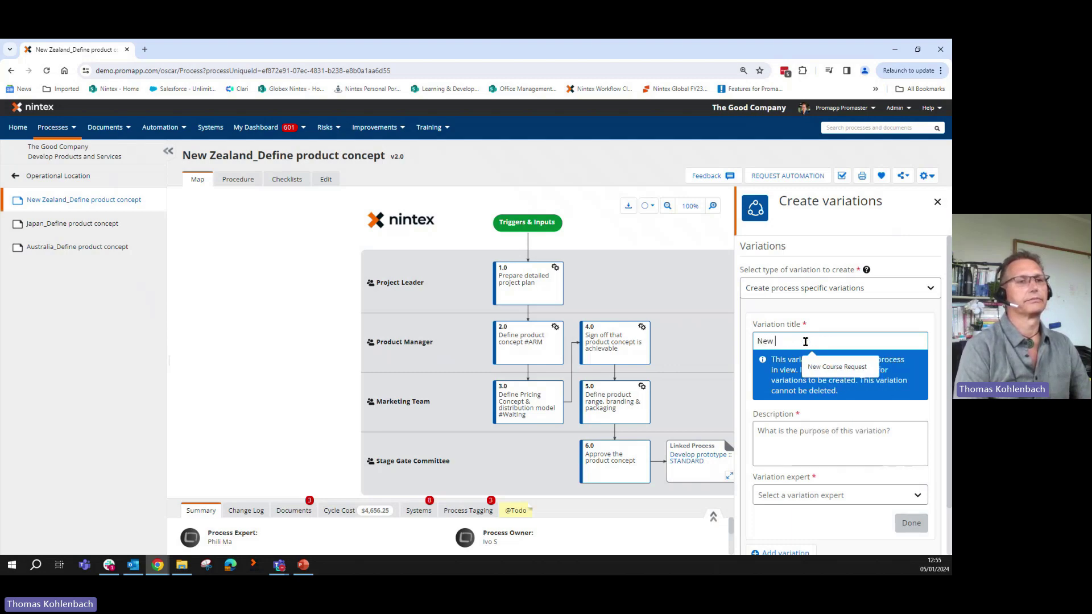
type("Zealand")
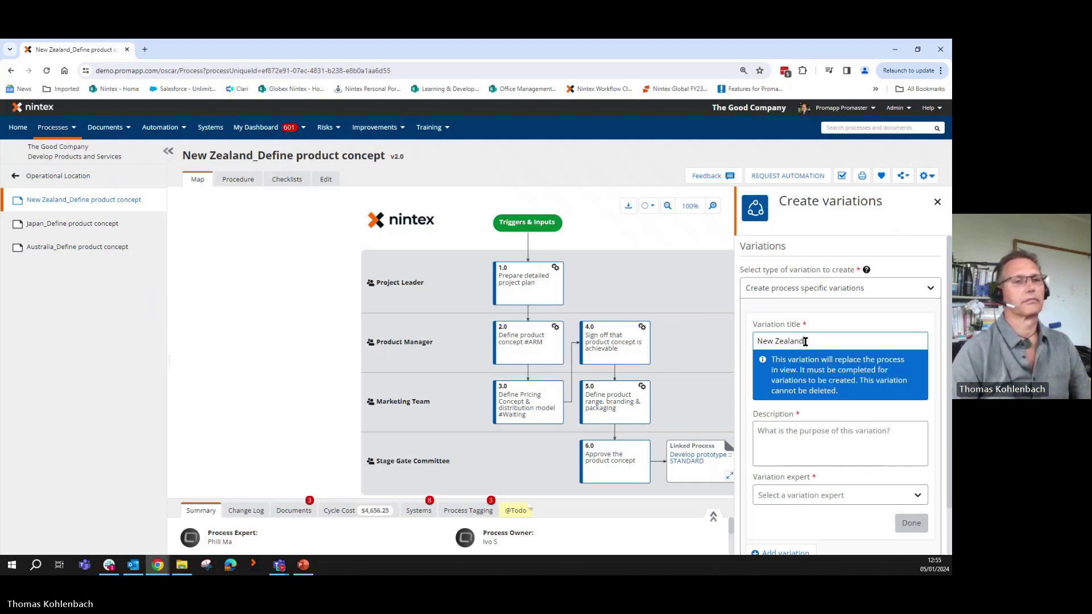
left_click(837, 442)
type("New")
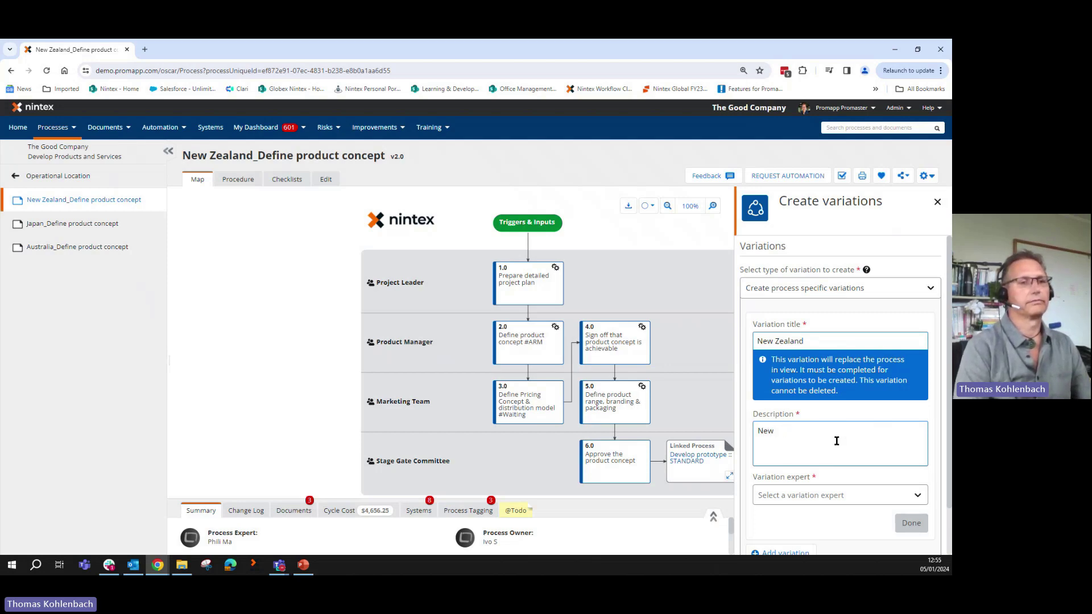
type(" Zealand")
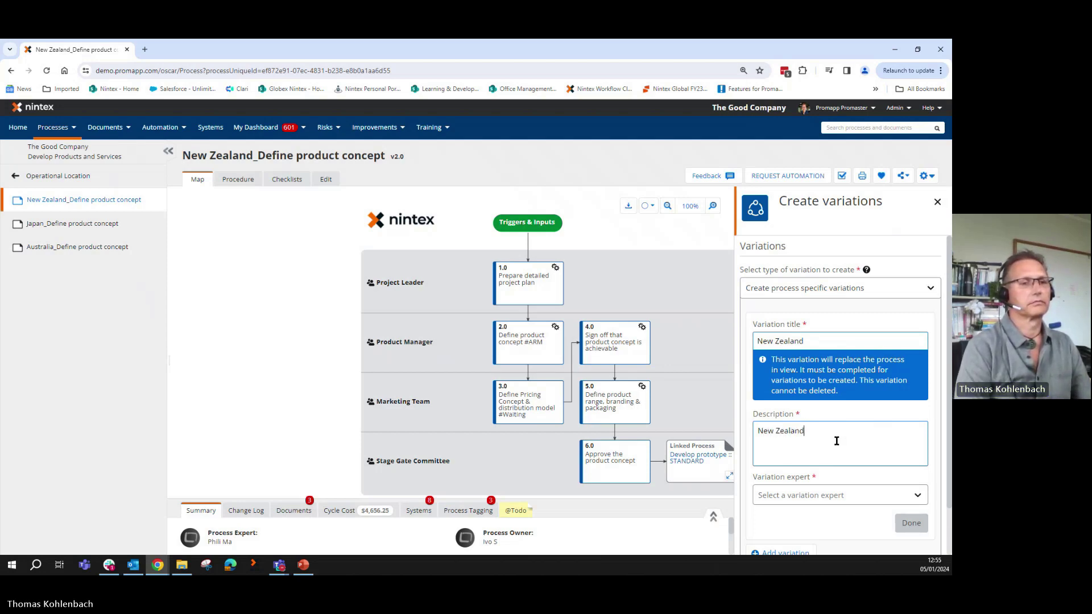
type(" process")
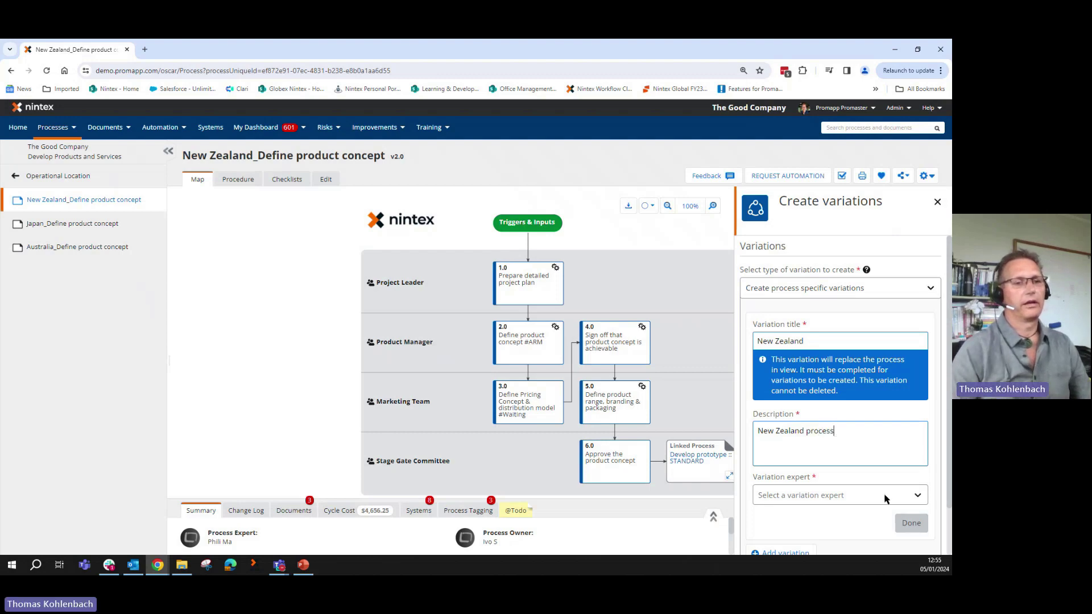
left_click(876, 495)
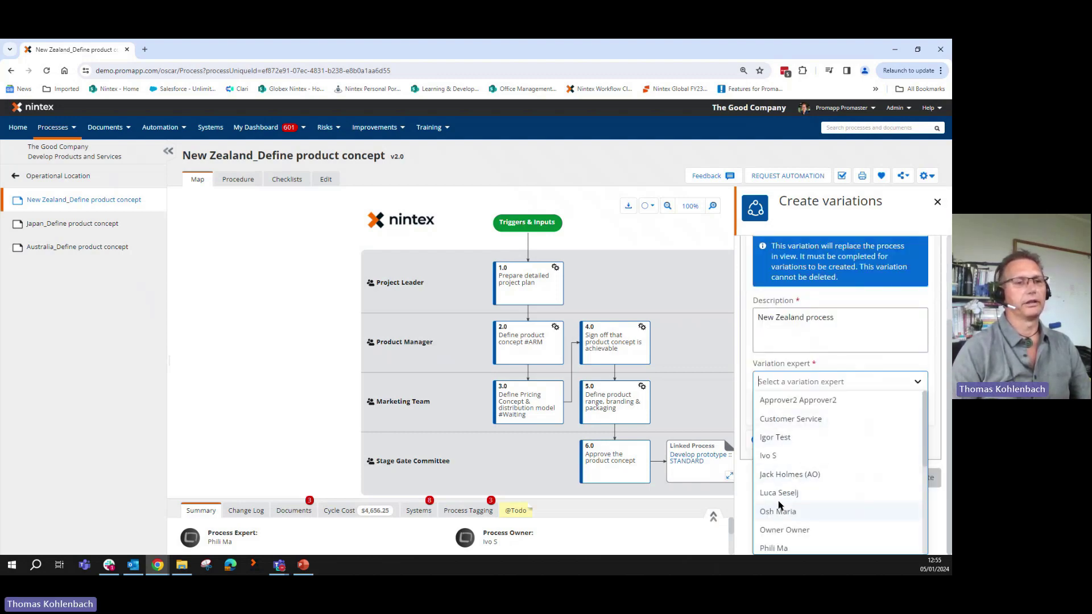
left_click(785, 478)
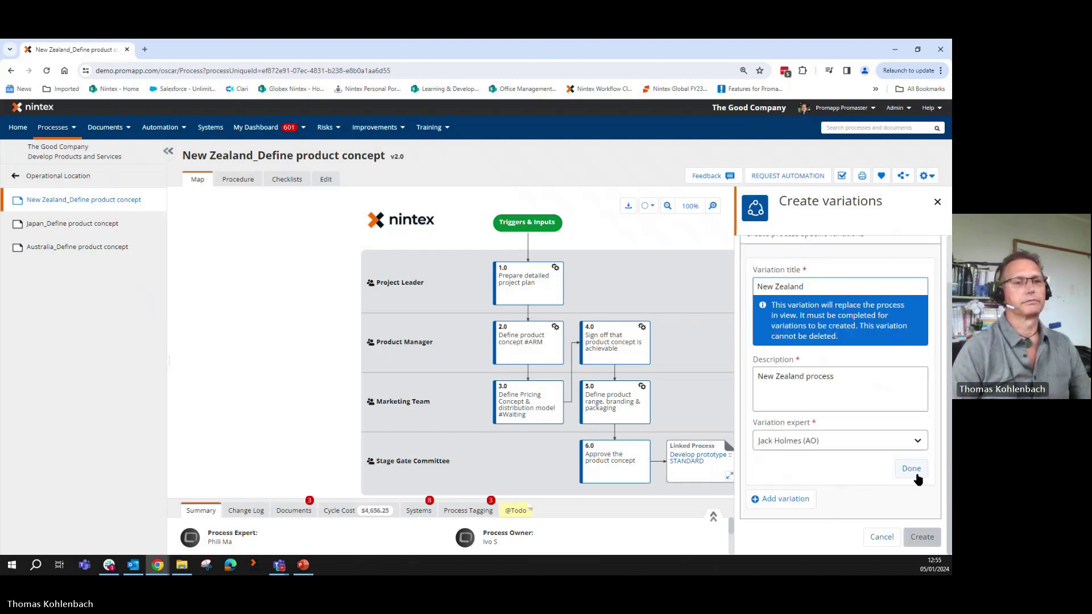
left_click(783, 502)
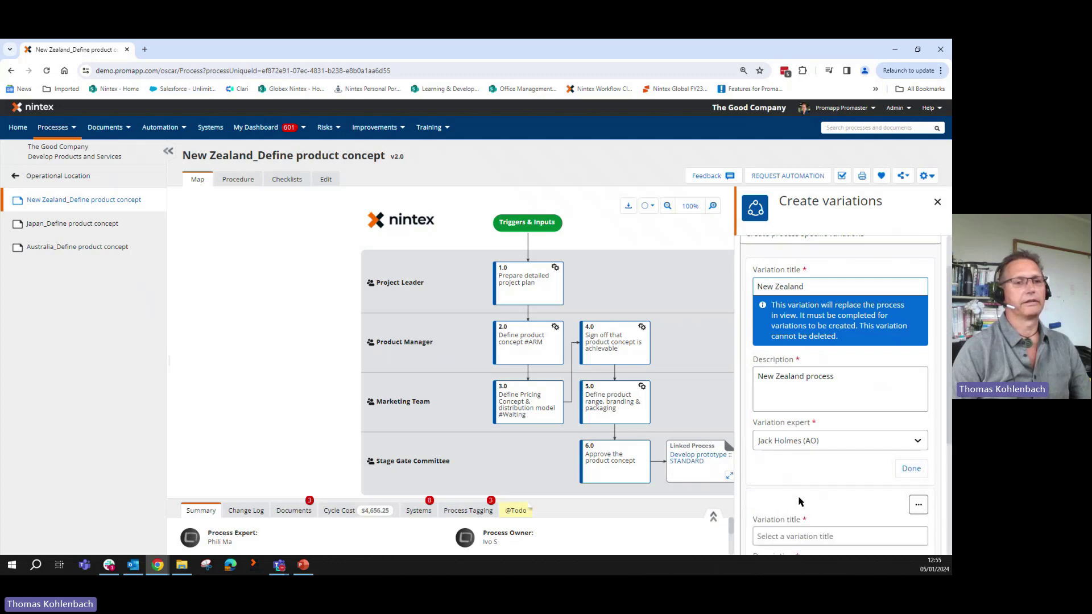
Base the second variation on the existing Japan_Define product concept process
scroll(808, 484, "down", 2)
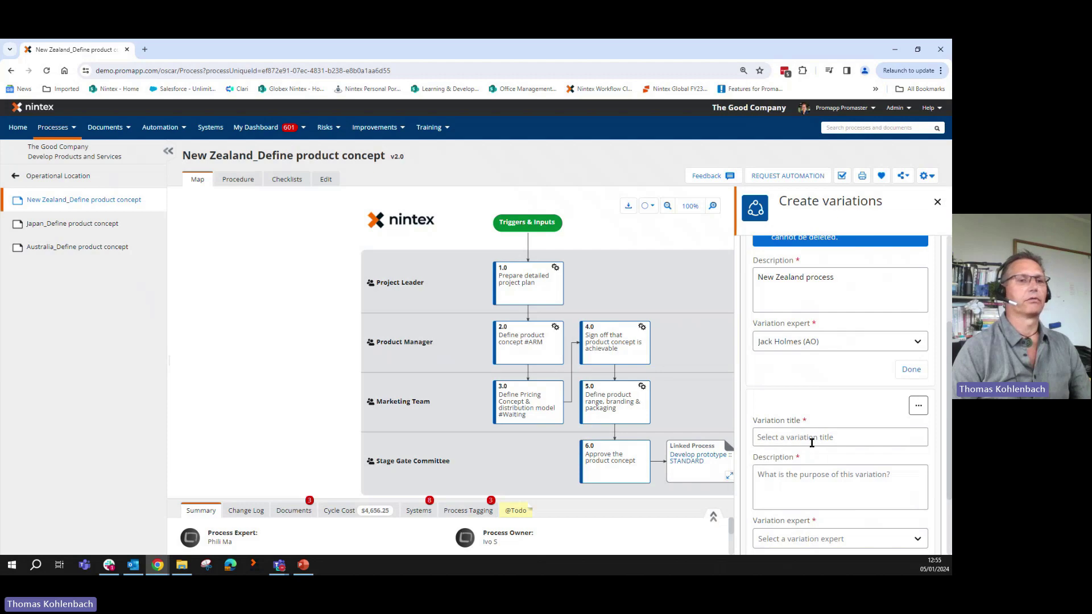
left_click(919, 407)
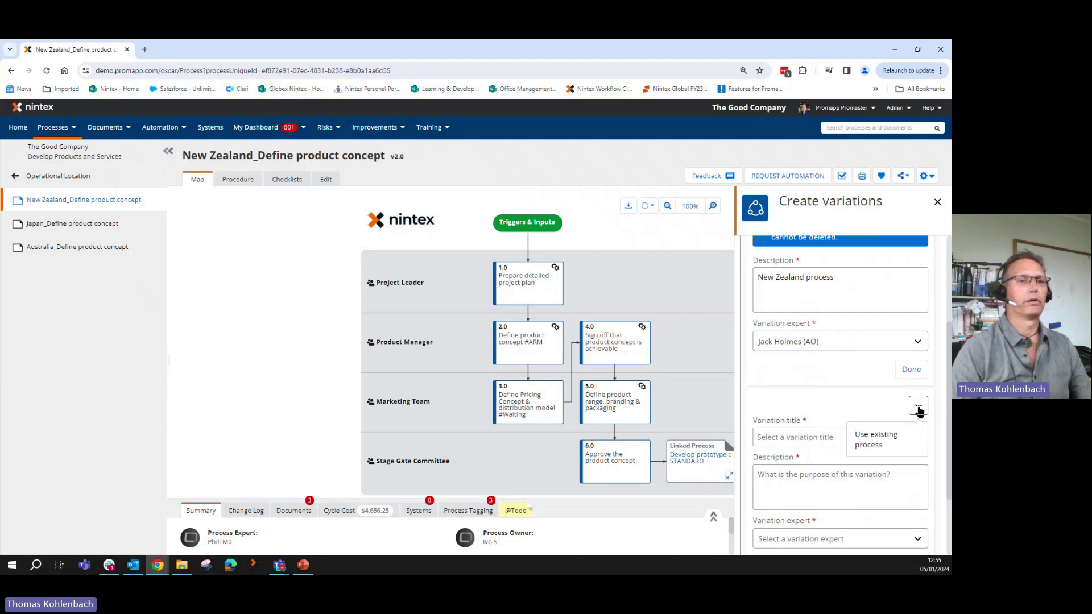
left_click(878, 443)
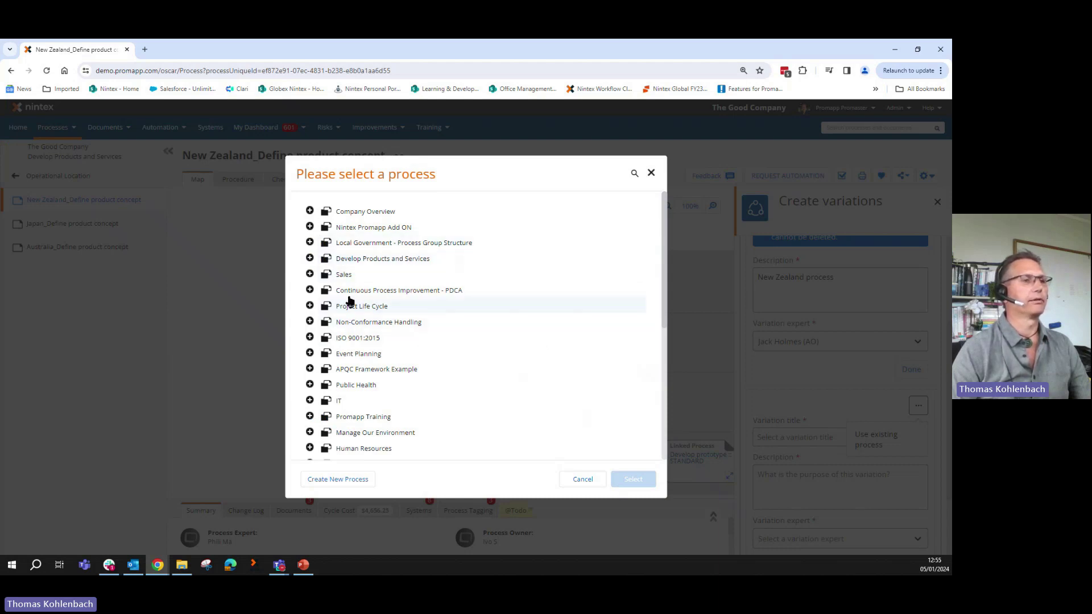
left_click(310, 259)
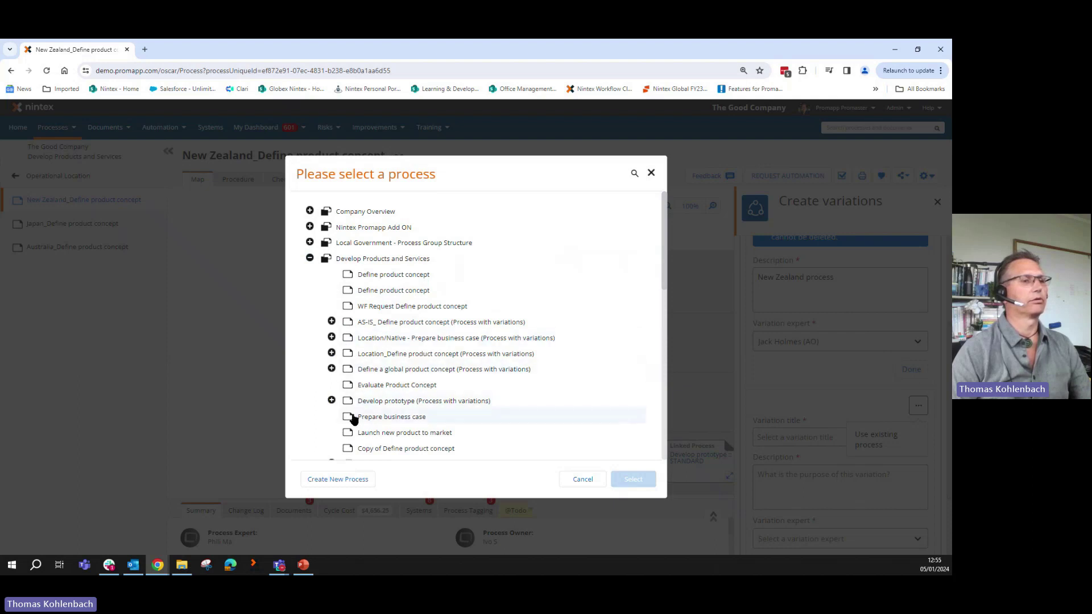
scroll(344, 407, "down", 3)
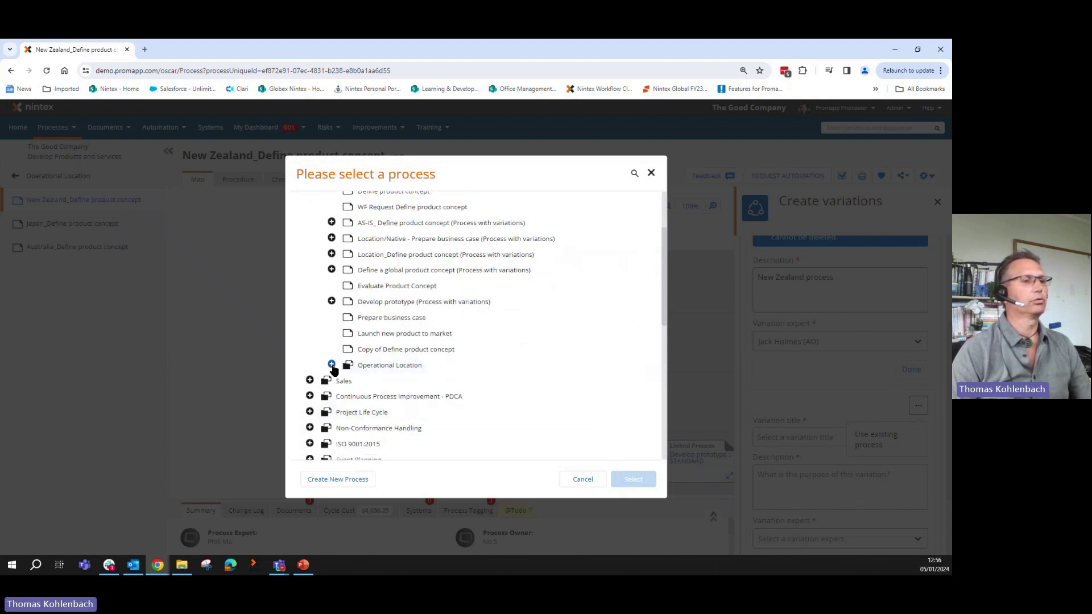
left_click(331, 365)
left_click(409, 398)
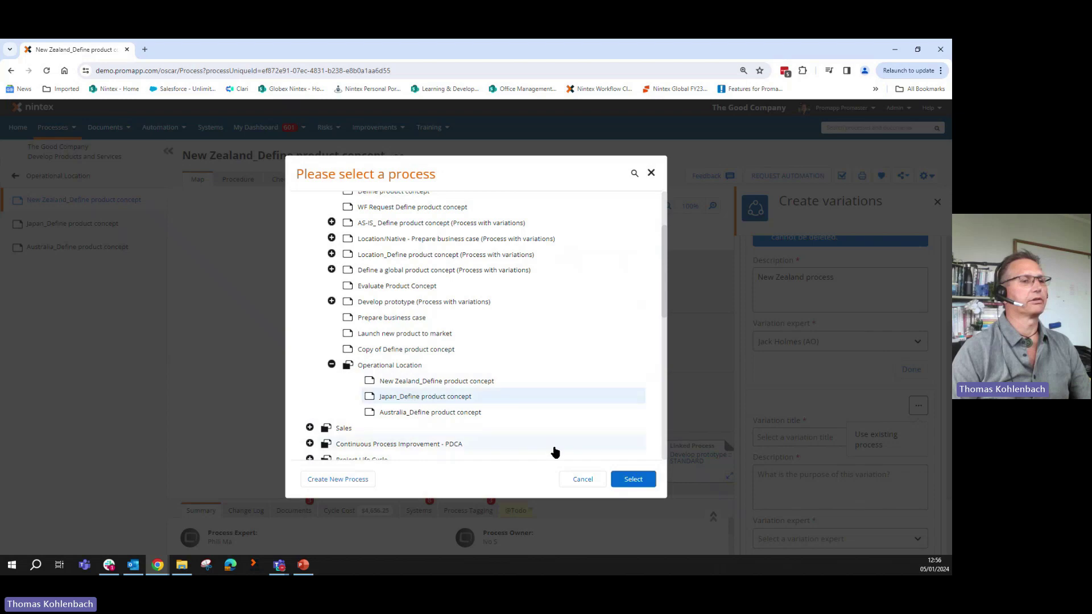
left_click(633, 480)
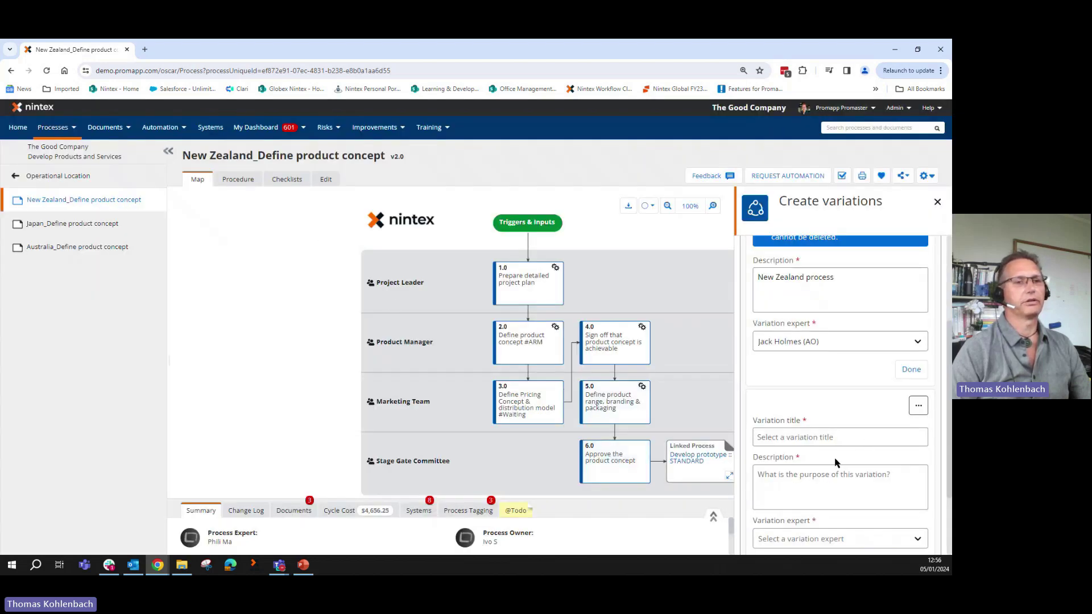
scroll(842, 478, "down", 2)
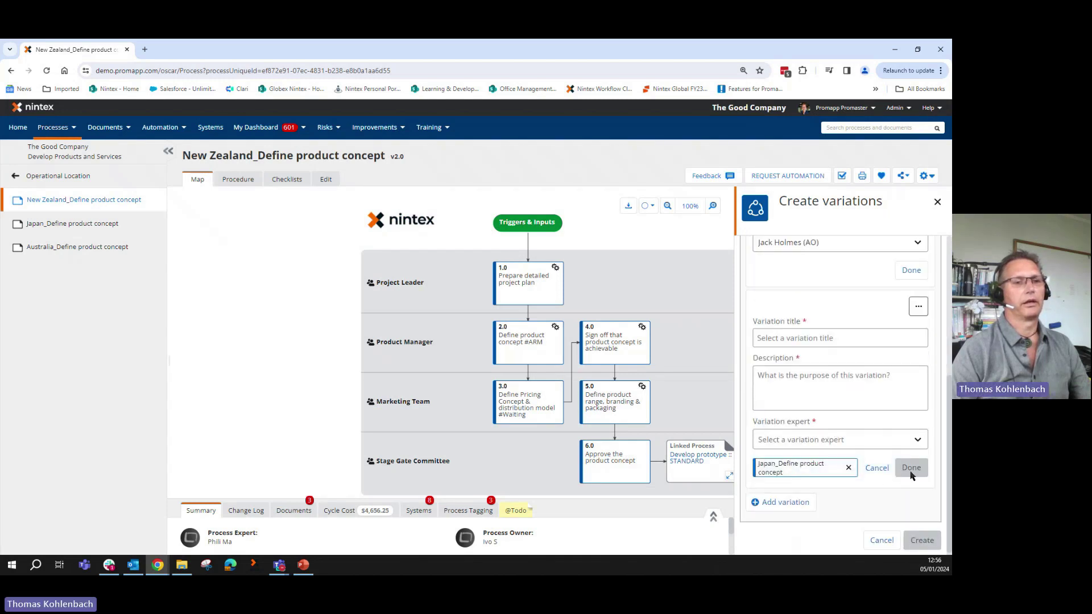
Add a third variation based on the existing Australia_Define product concept process
left_click(796, 506)
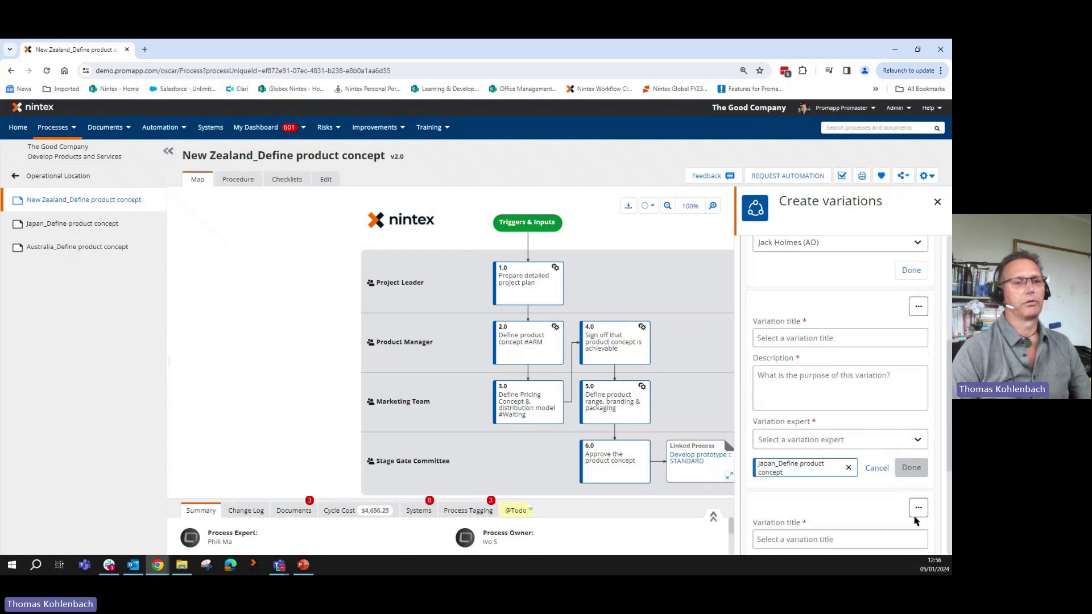
left_click(918, 510)
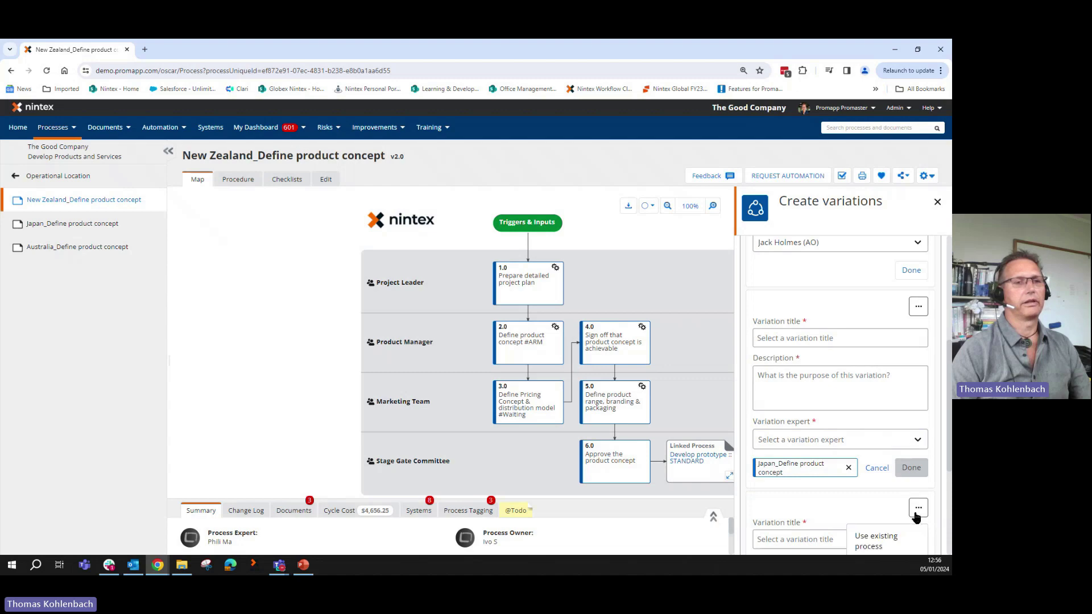
left_click(863, 536)
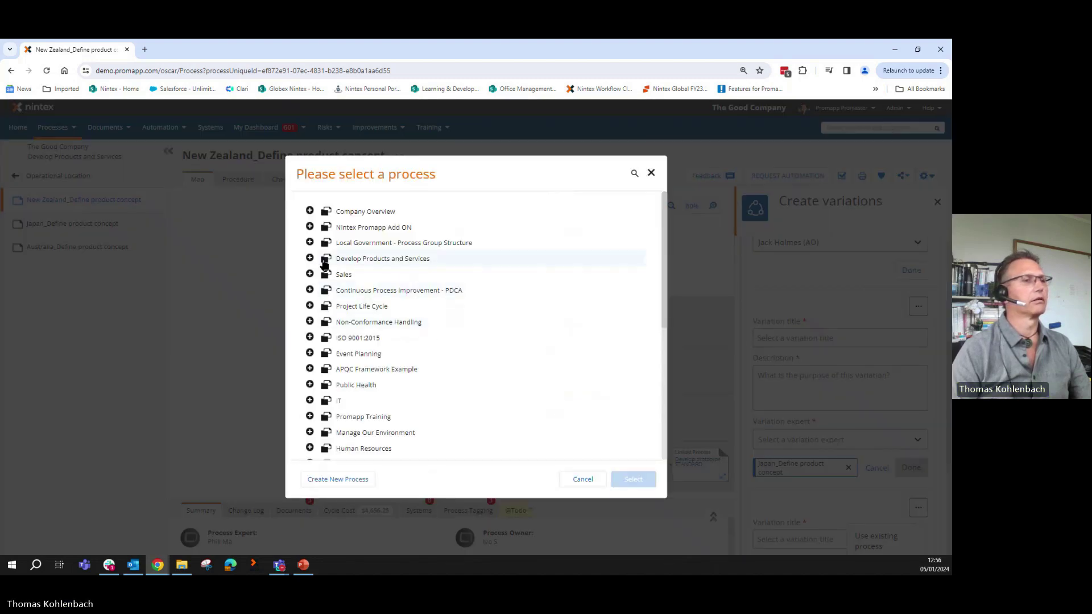
left_click(310, 258)
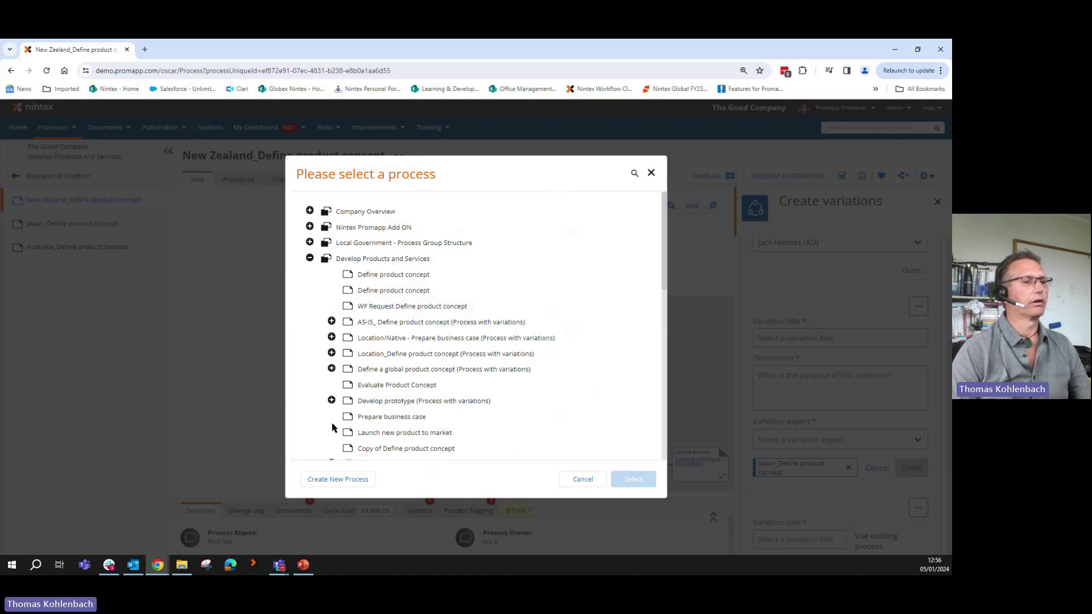
scroll(332, 428, "down", 2)
left_click(332, 365)
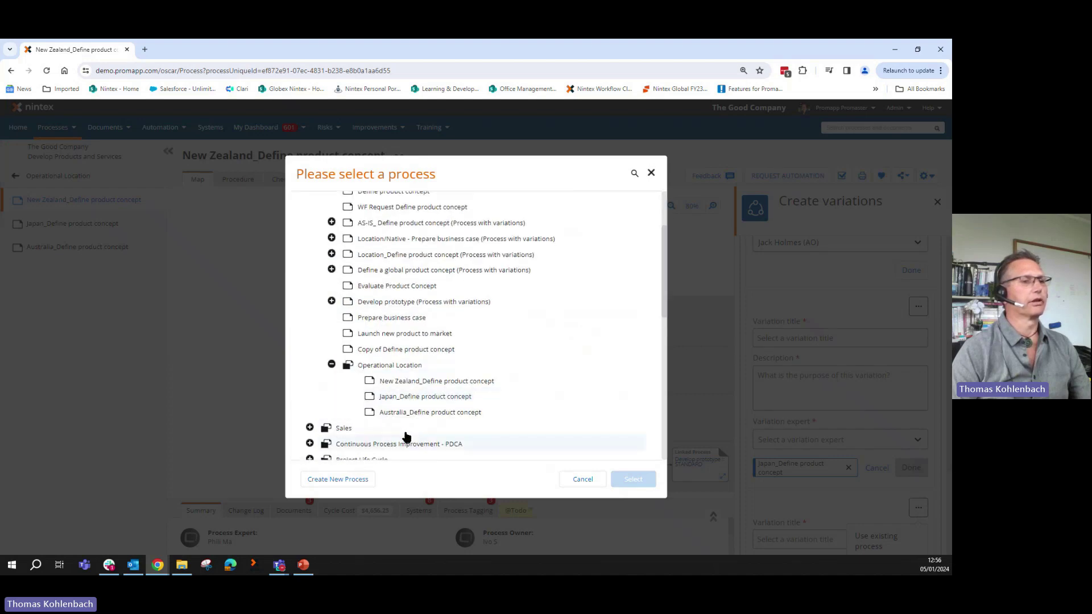
left_click(405, 413)
left_click(633, 479)
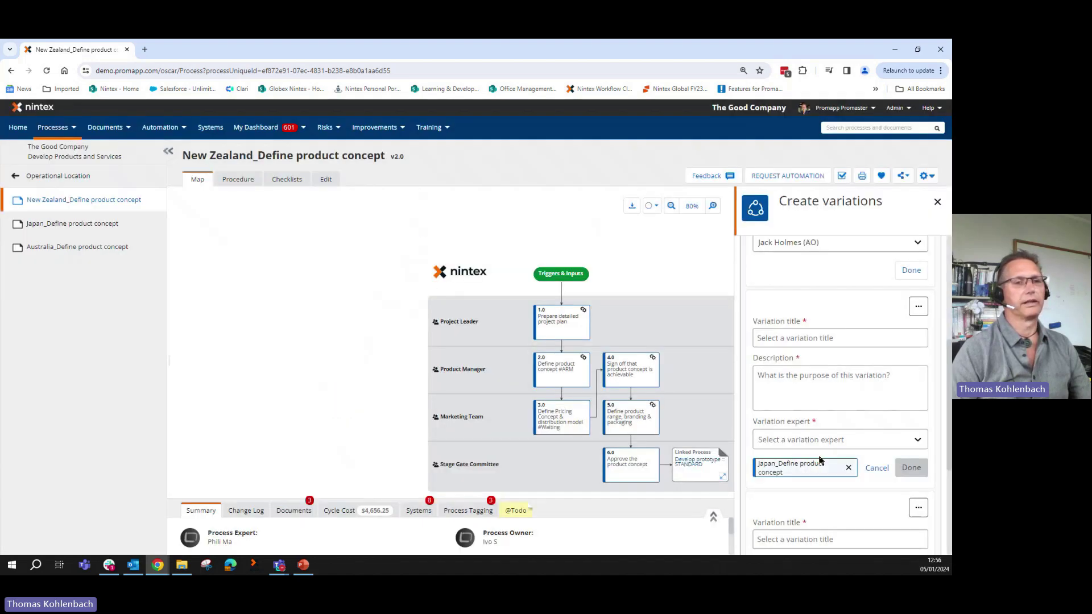
scroll(820, 442, "up", 4)
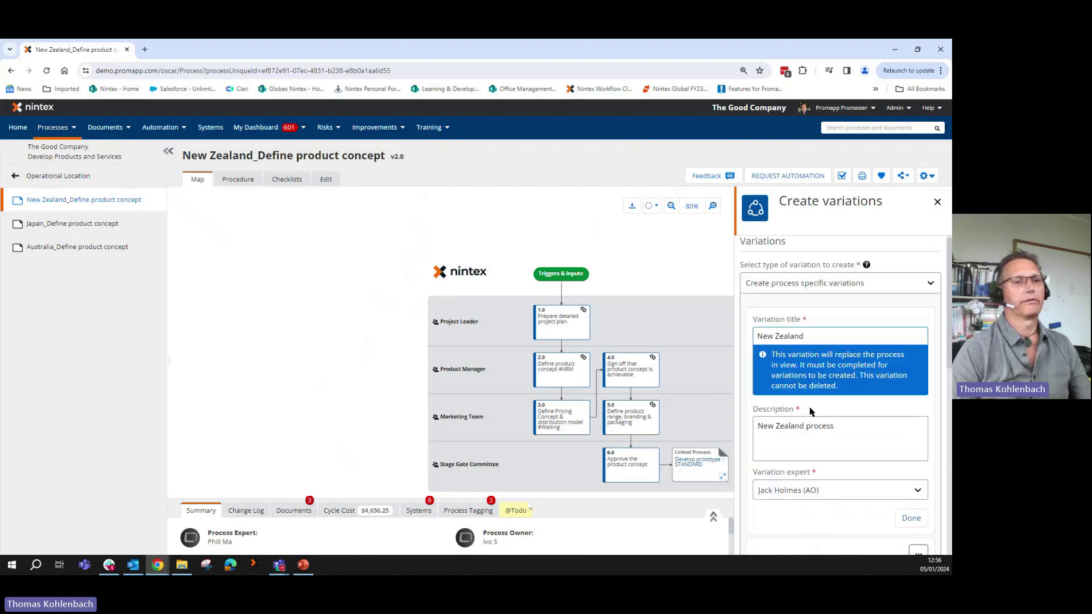
scroll(783, 317, "down", 3)
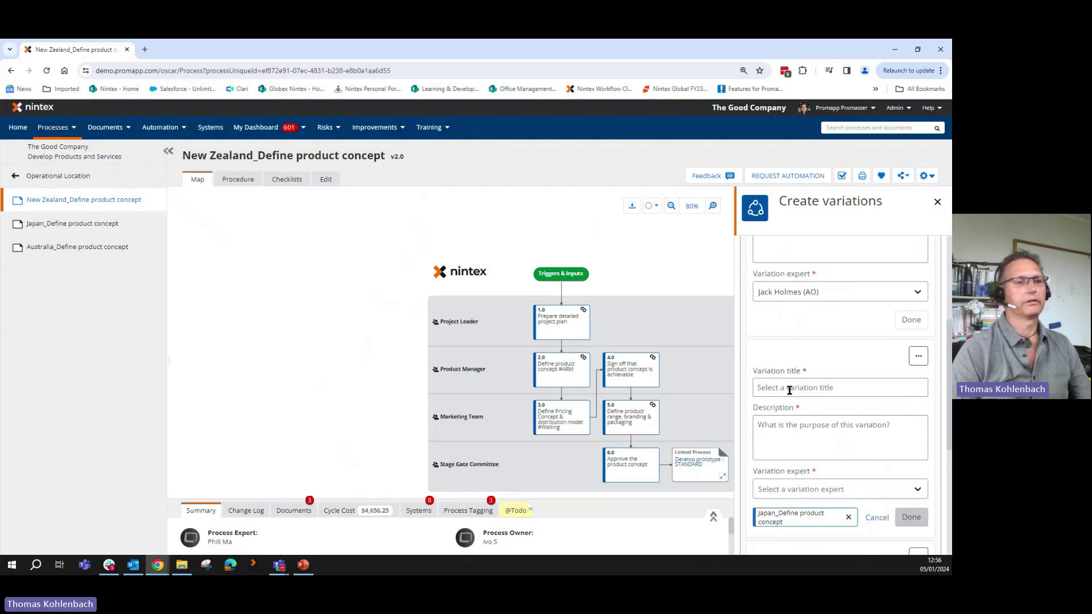
Give the Japan variation title and description 'Japan' and assign an expert
left_click(785, 388)
type("Jap")
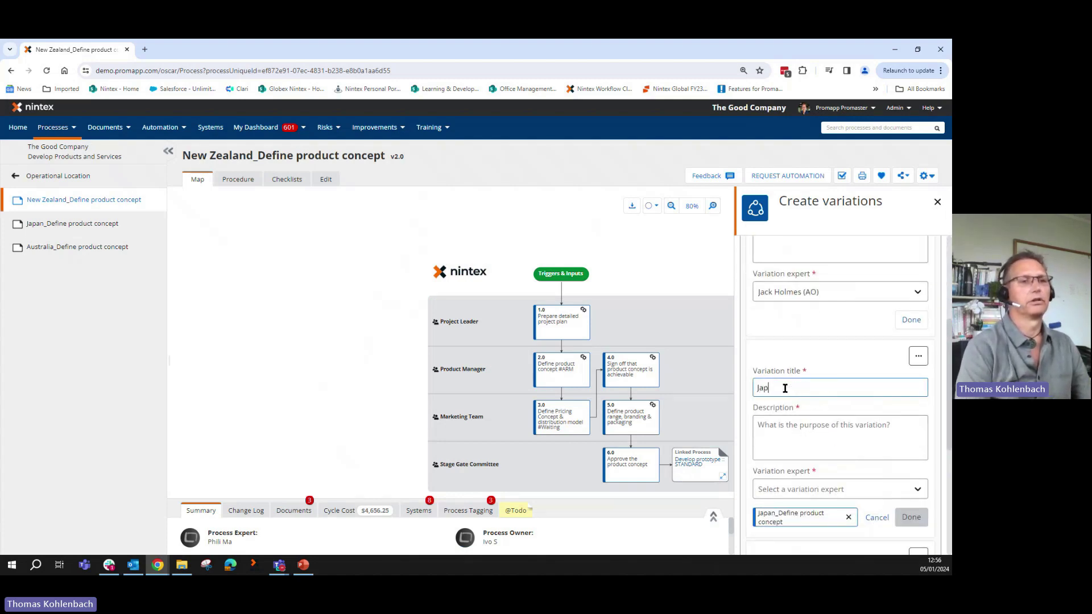
type("an")
left_click_drag(801, 389, 747, 397)
key("ctrl+c")
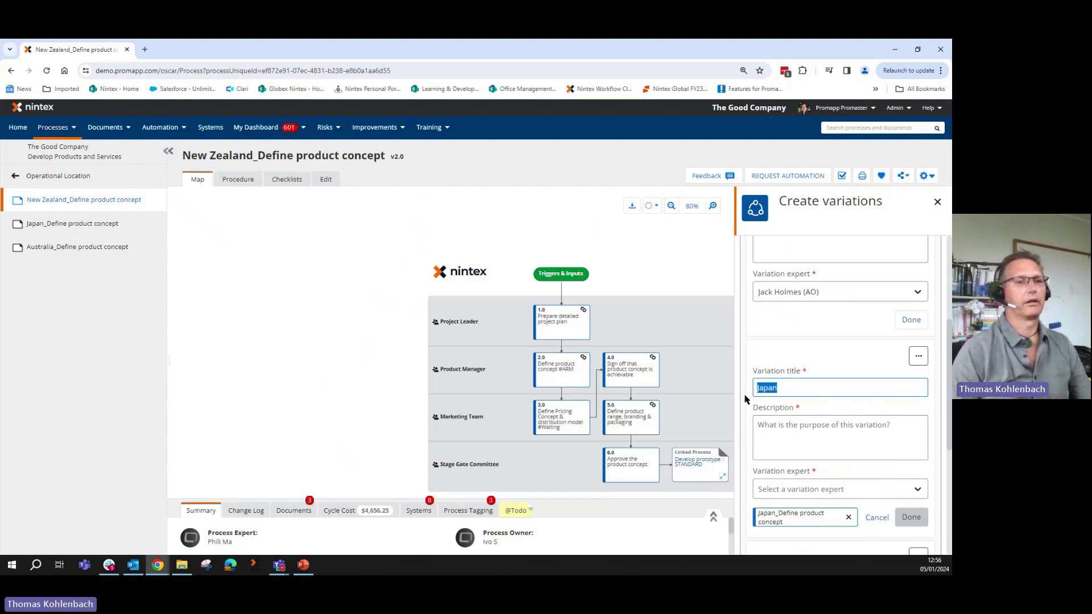
left_click(780, 449)
key("ctrl+v")
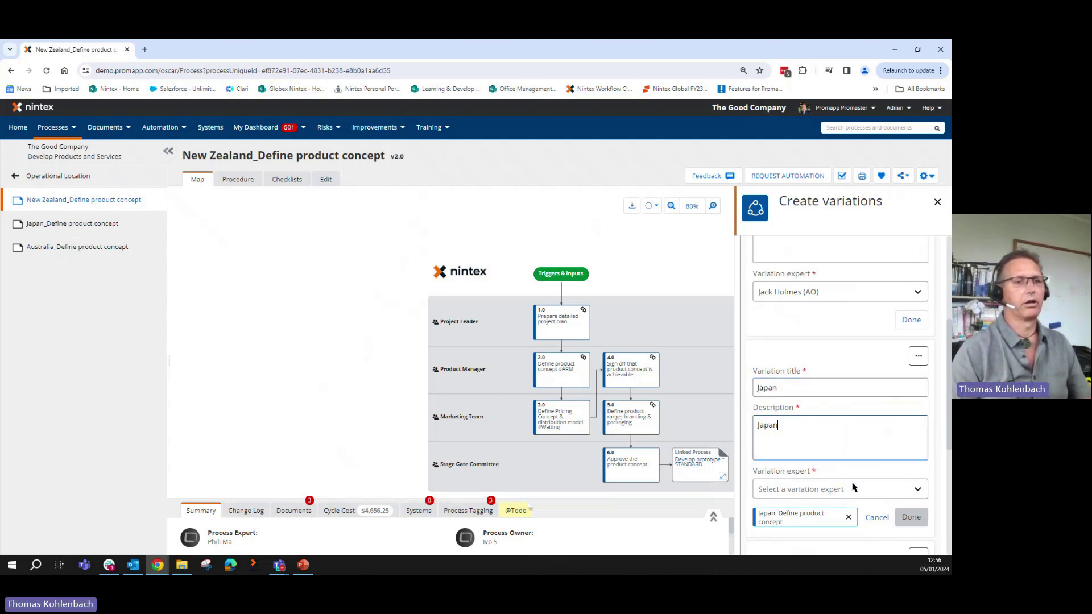
left_click(832, 493)
left_click(797, 485)
scroll(808, 492, "down", 3)
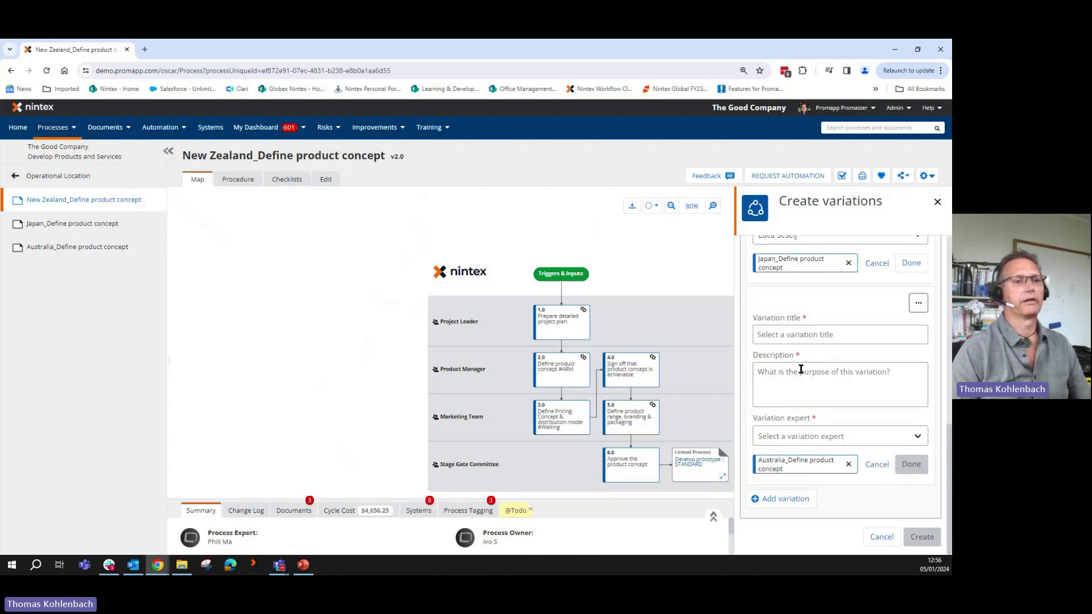
Give the Australia variation title and description 'Australia', assign an expert, and create the variations
left_click(784, 335)
type("Austr")
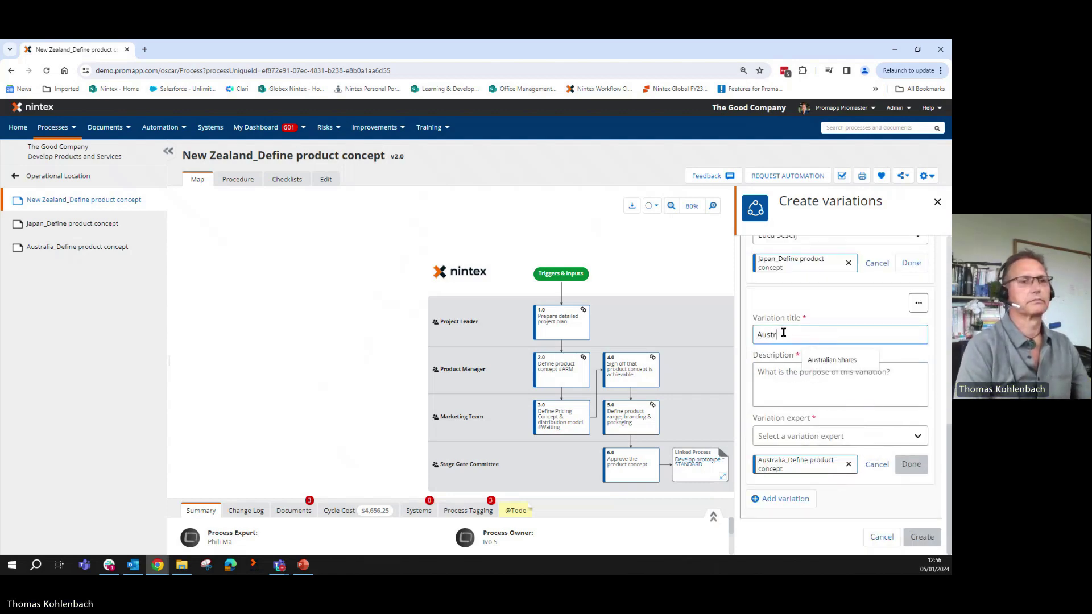
type("alia")
key("ctrl+a")
key("ctrl+c")
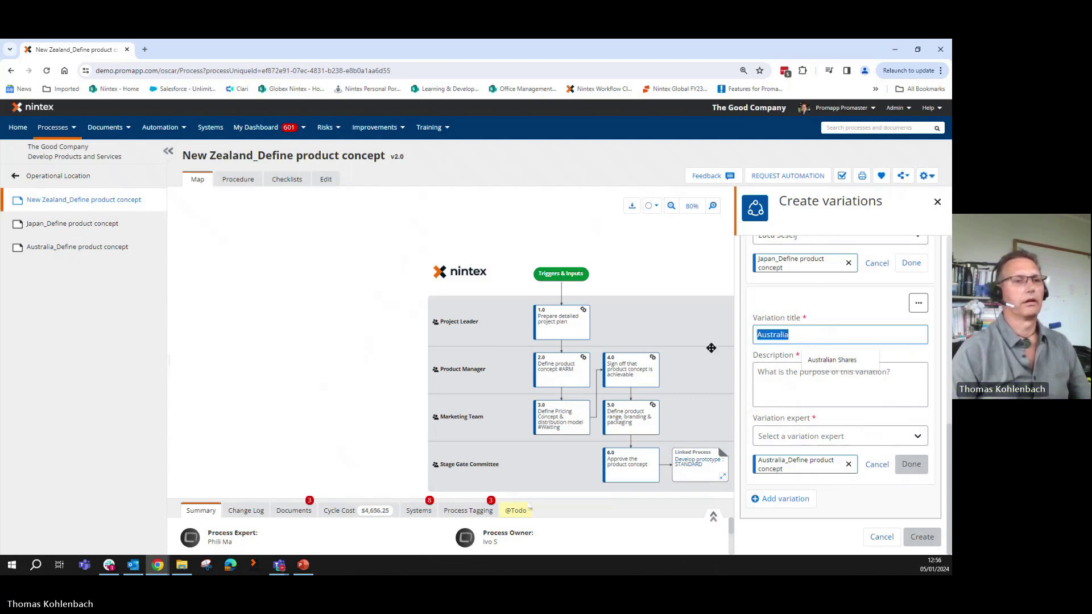
left_click(780, 386)
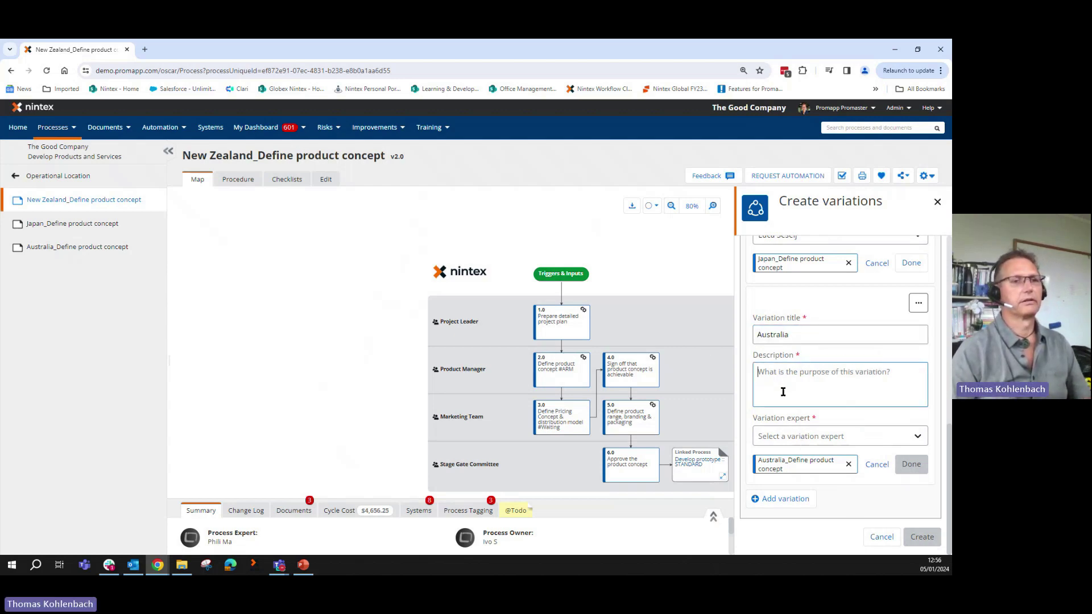
key("ctrl+v")
left_click(804, 439)
scroll(788, 506, "down", 1)
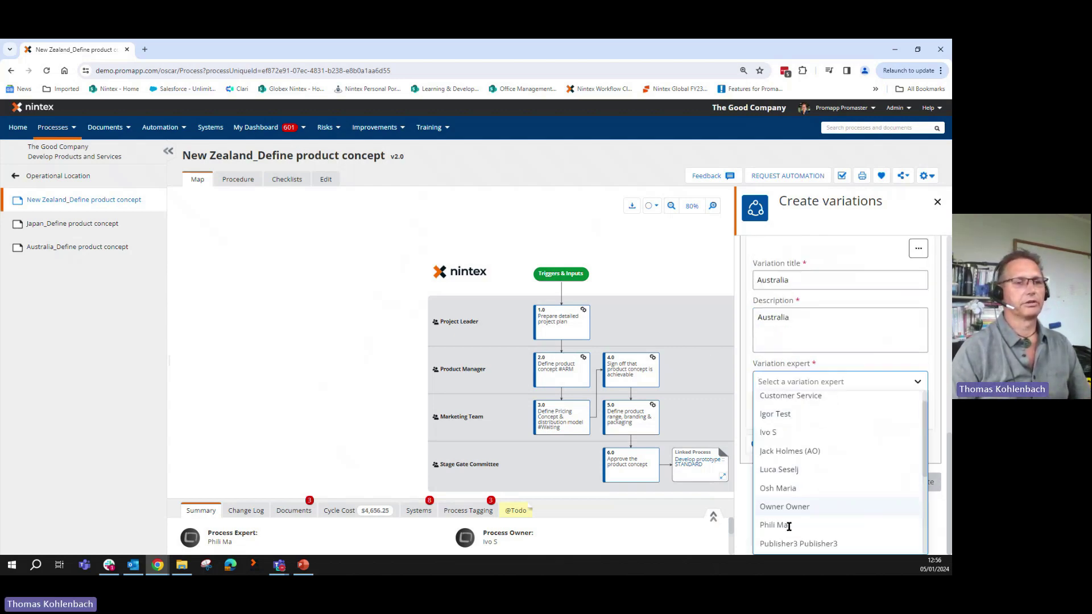
left_click(785, 524)
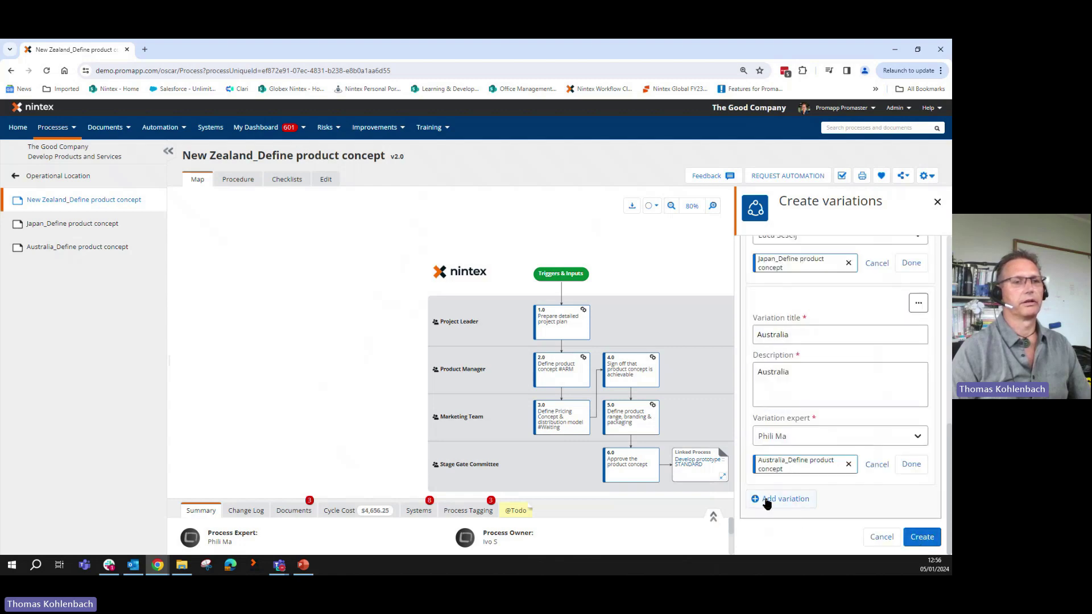
left_click(917, 537)
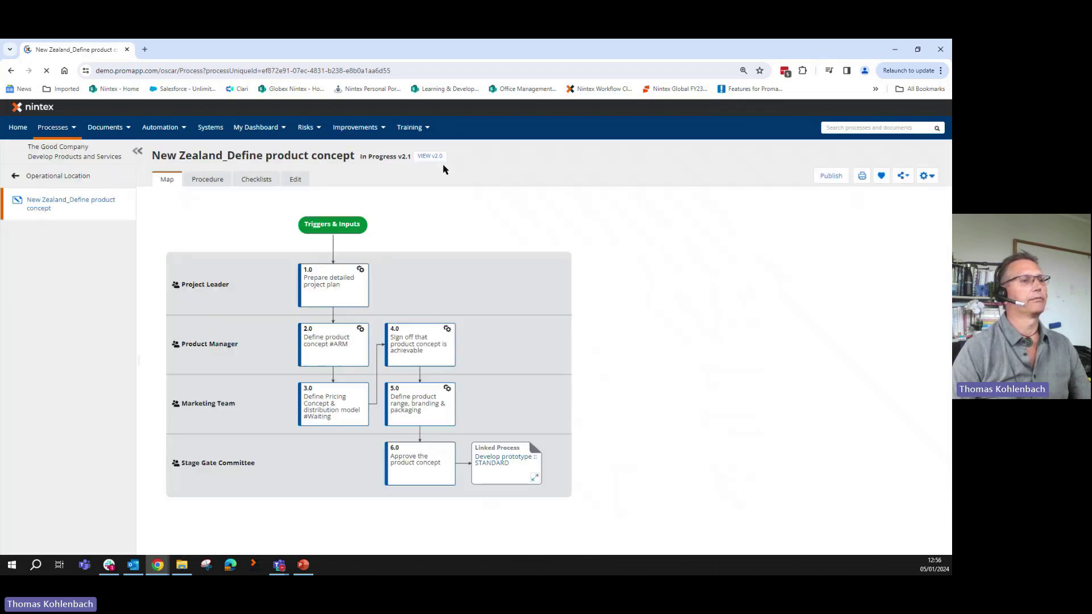
Browse the Japan and Australia variations, then open Edit variations from the Australia variation
left_click(431, 157)
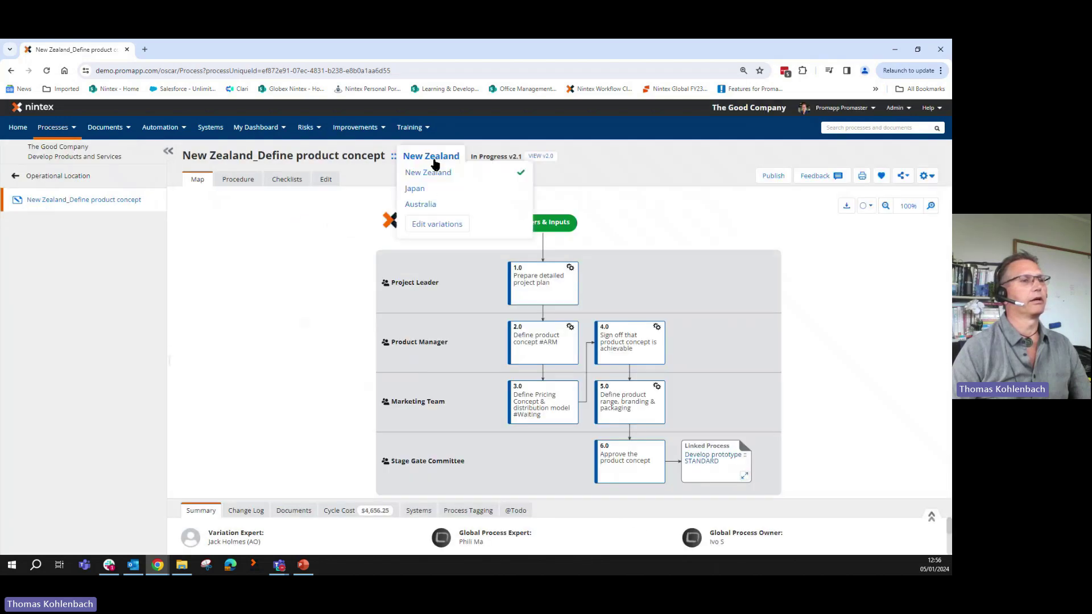
left_click(422, 192)
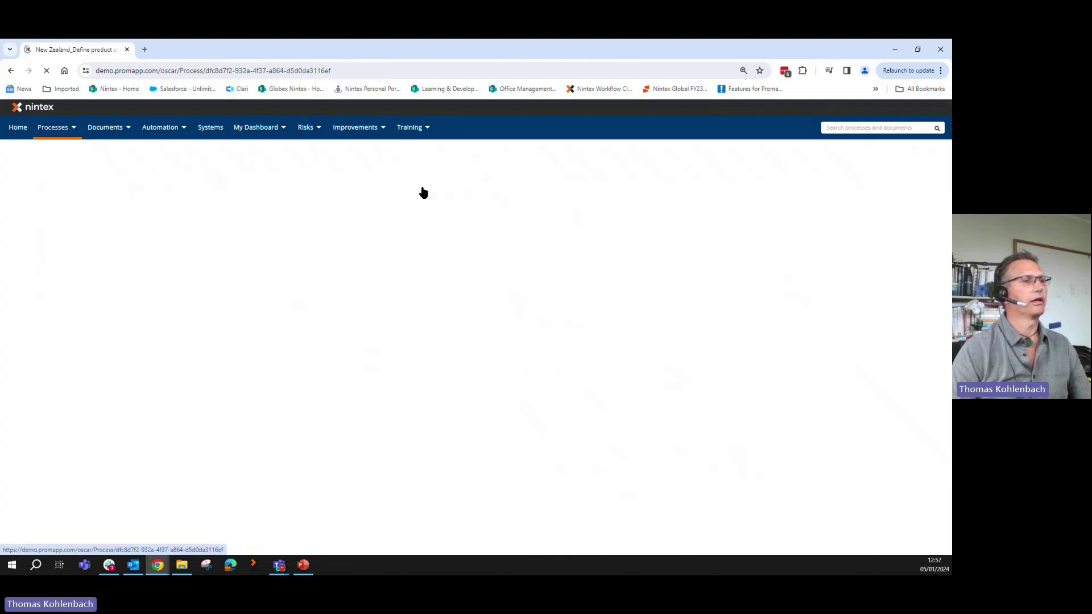
left_click(415, 166)
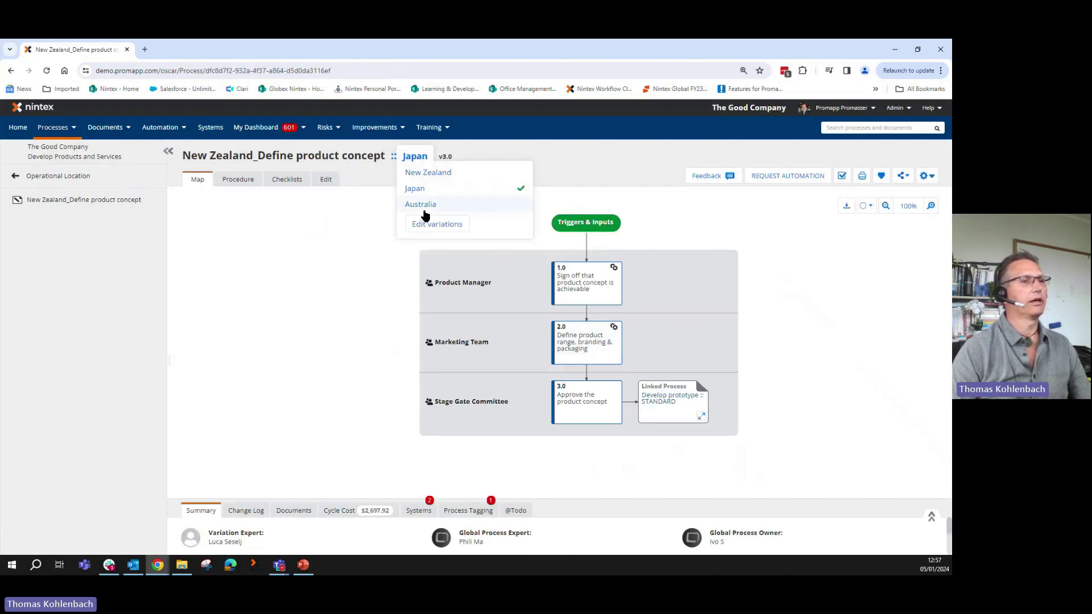
left_click(424, 210)
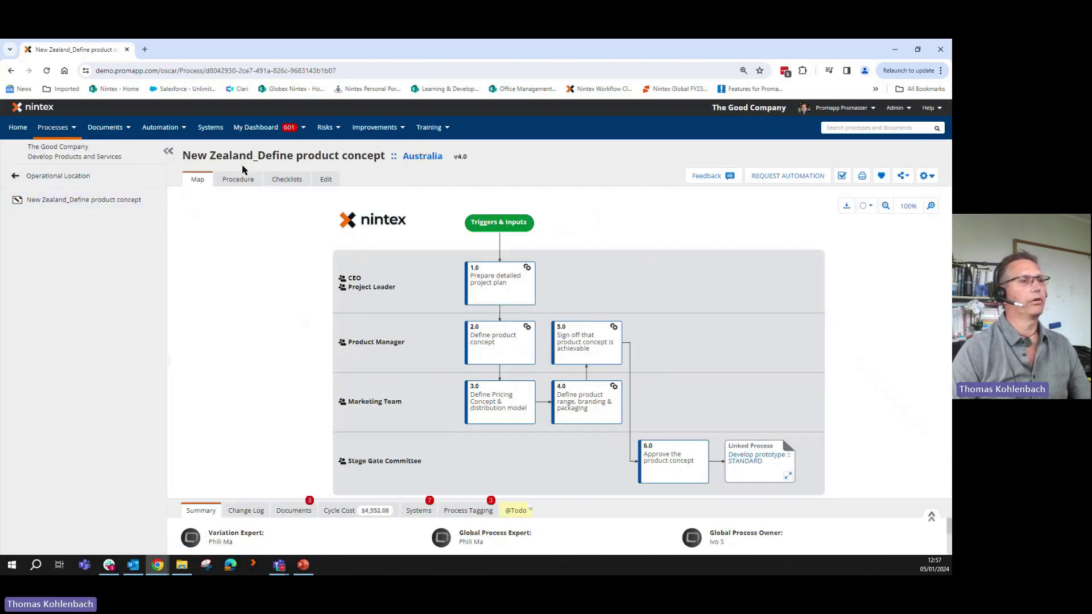
left_click(424, 157)
left_click(434, 224)
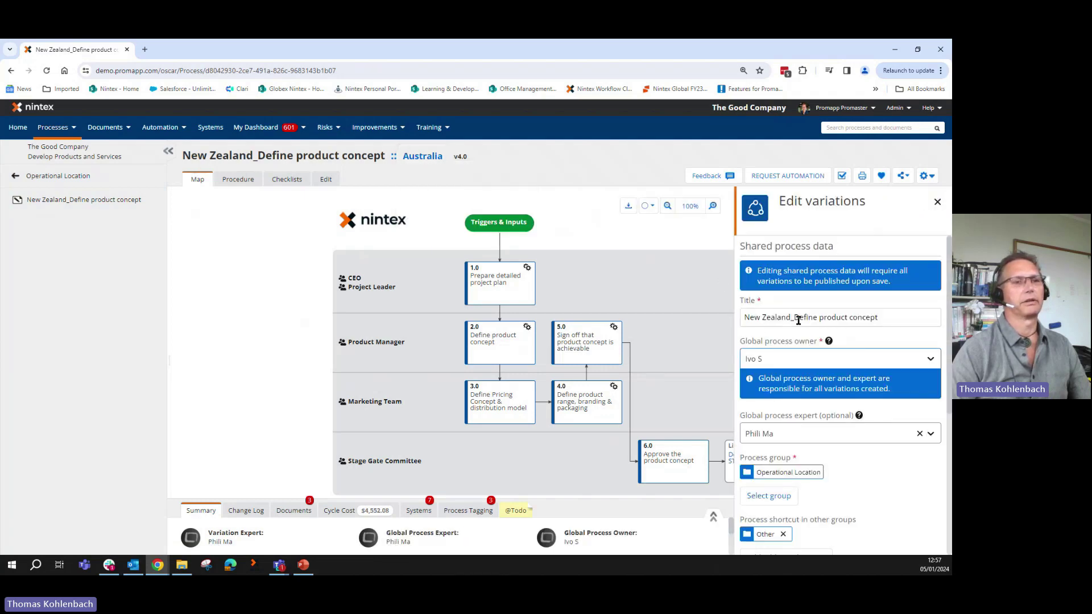
Remove 'New Zealand_' from the variation set title and save and publish it
left_click_drag(797, 320, 732, 312)
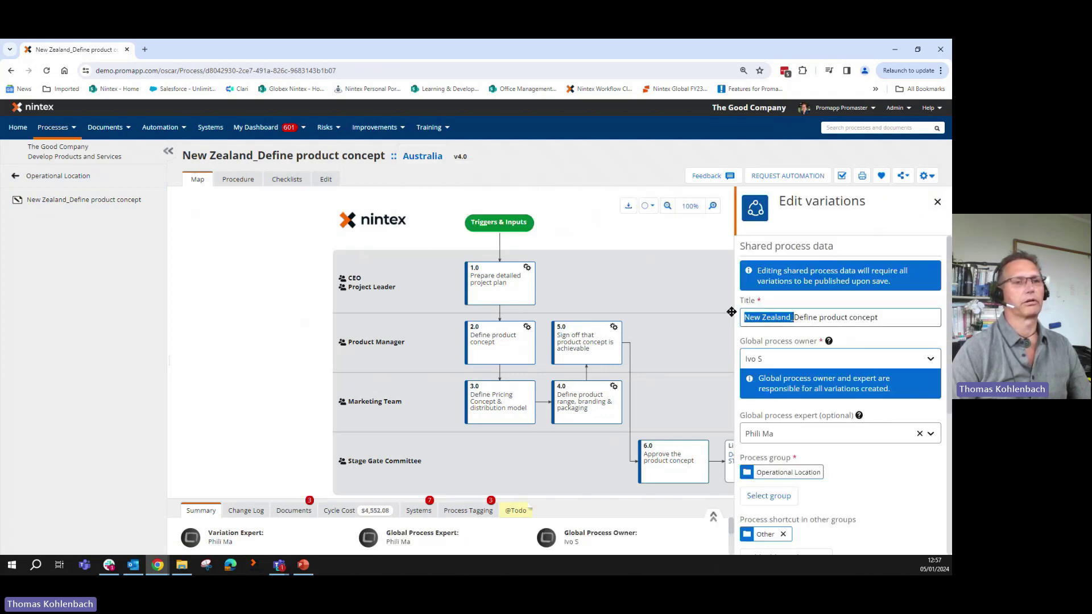
key("BackSpace")
scroll(875, 413, "down", 5)
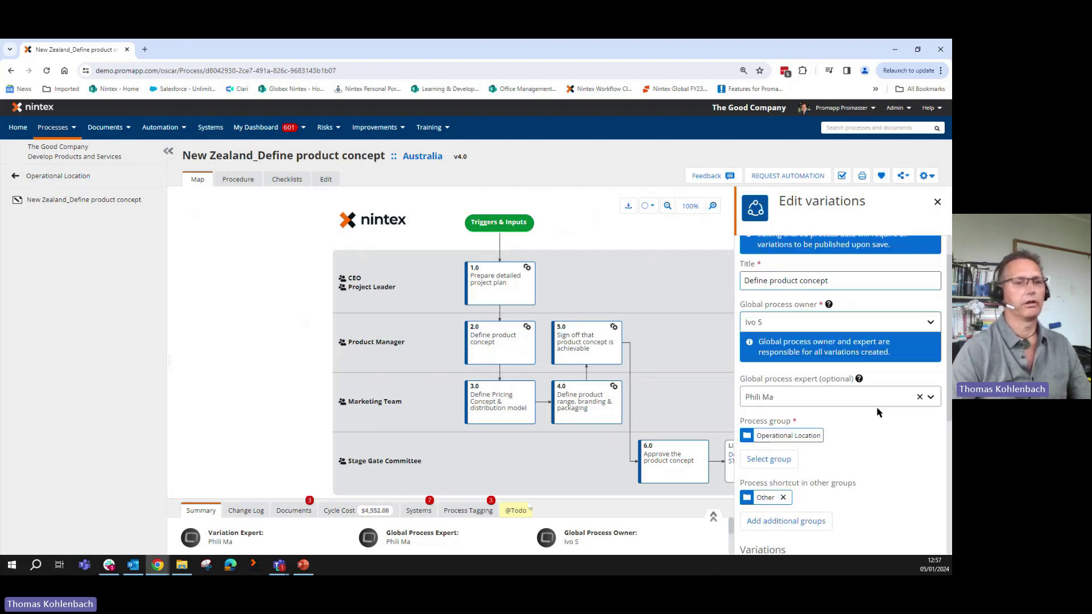
left_click(901, 537)
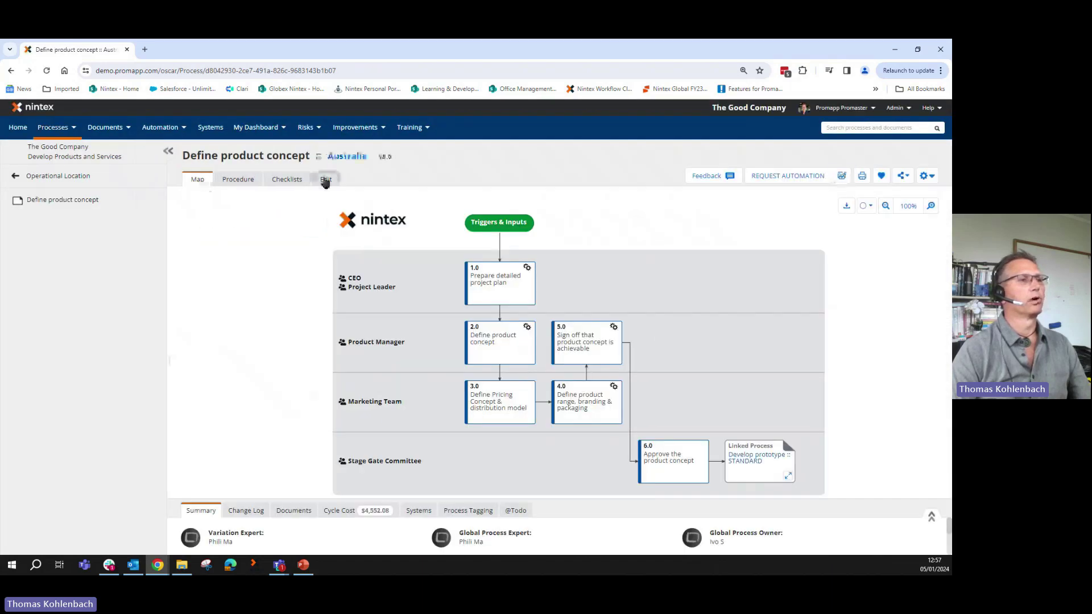
Switch to the Japan variation and enlarge its summary to show the process objective
left_click(358, 163)
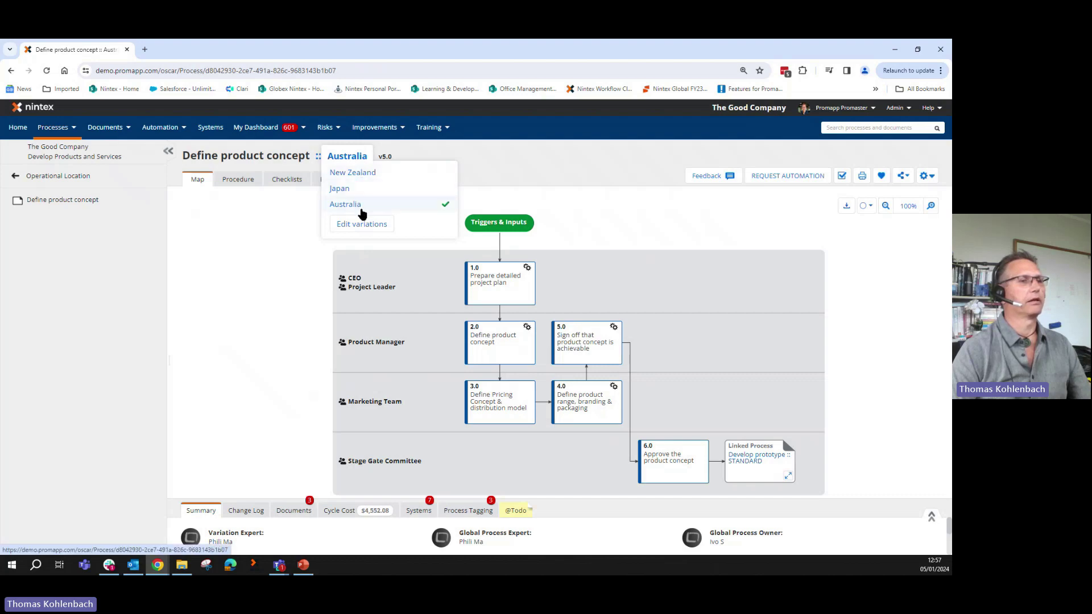
left_click(363, 189)
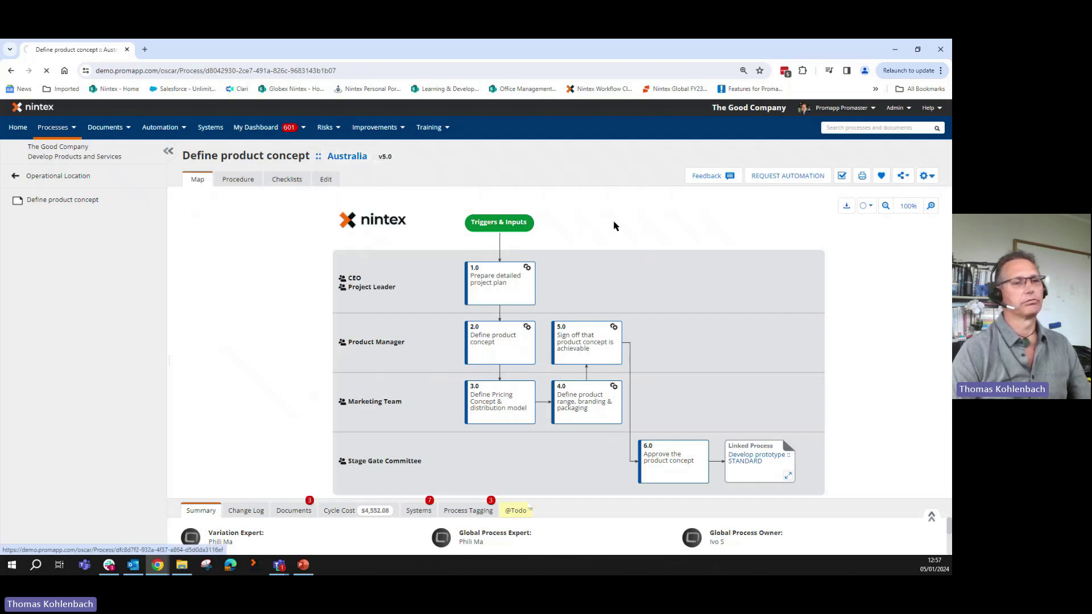
left_click(340, 156)
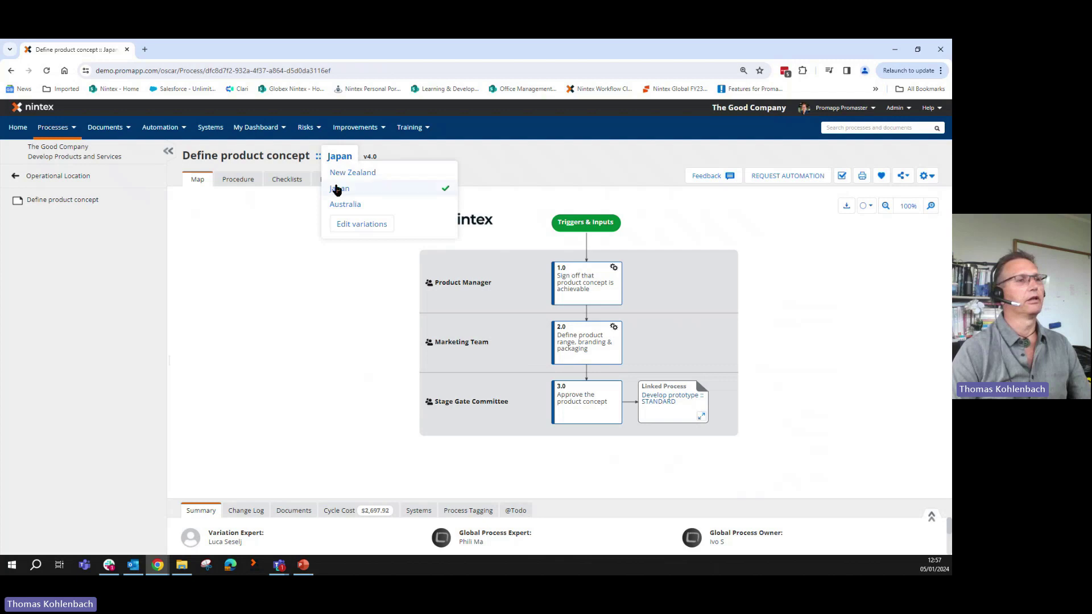
left_click(339, 189)
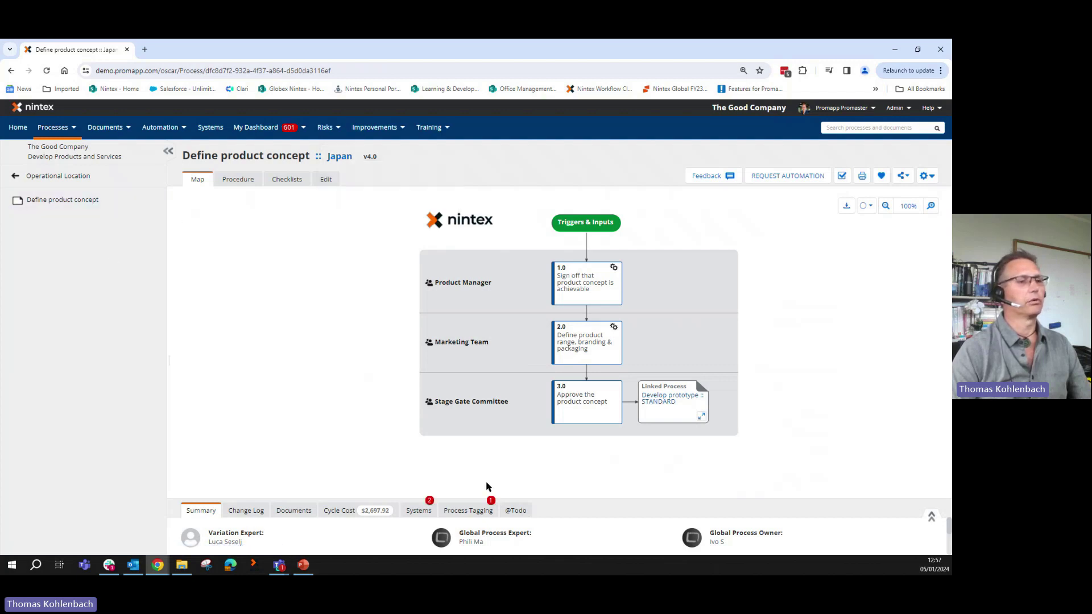
left_click_drag(552, 503, 552, 437)
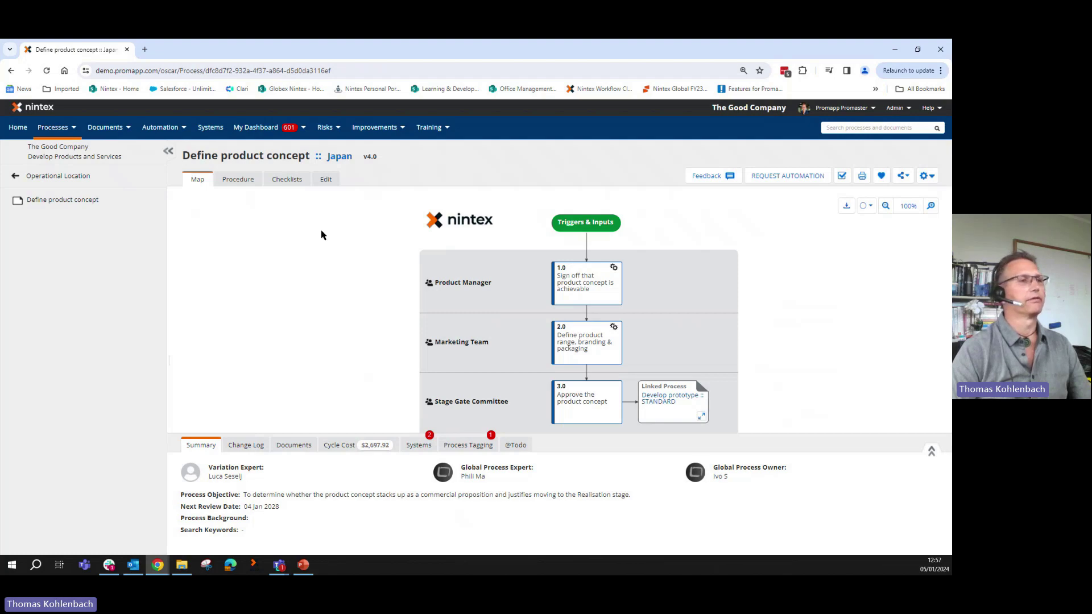
left_click(331, 185)
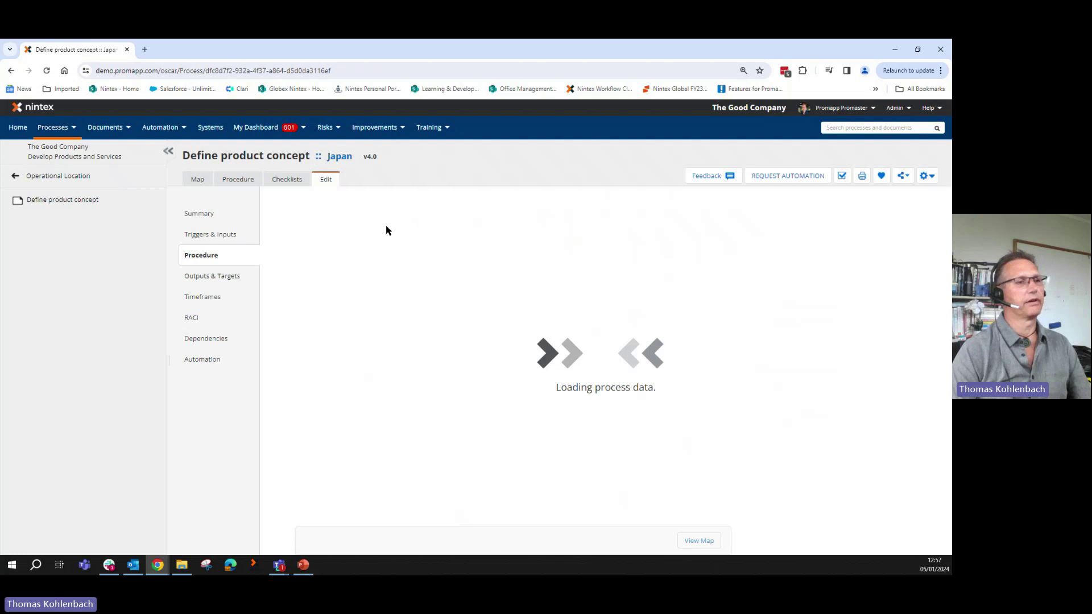
Compare the Japan variation's procedure side by side with the Australia variation
left_click(389, 242)
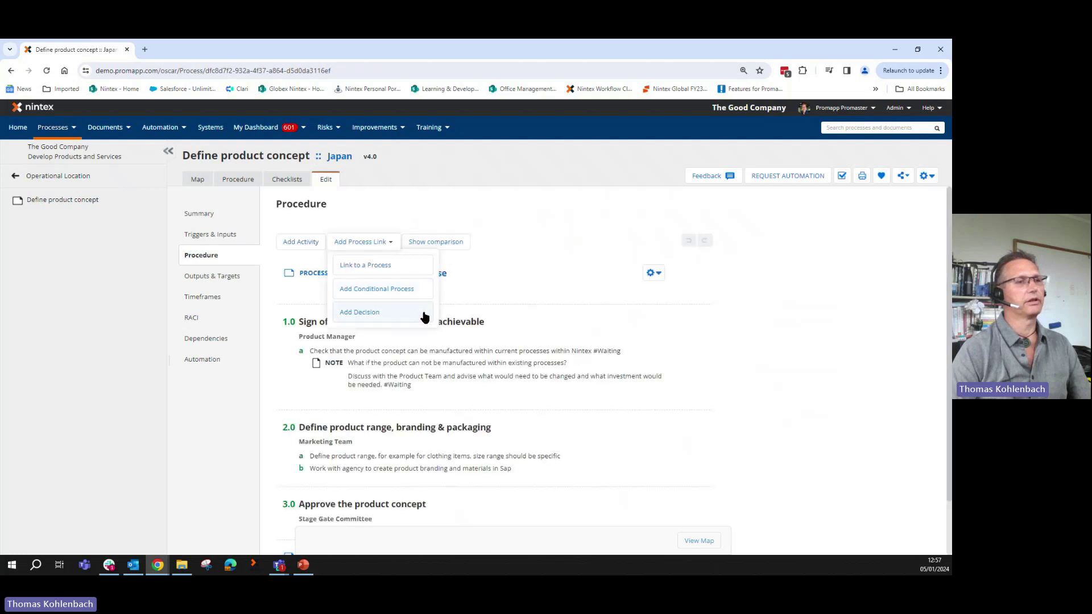
left_click(449, 242)
mouse_move(733, 221)
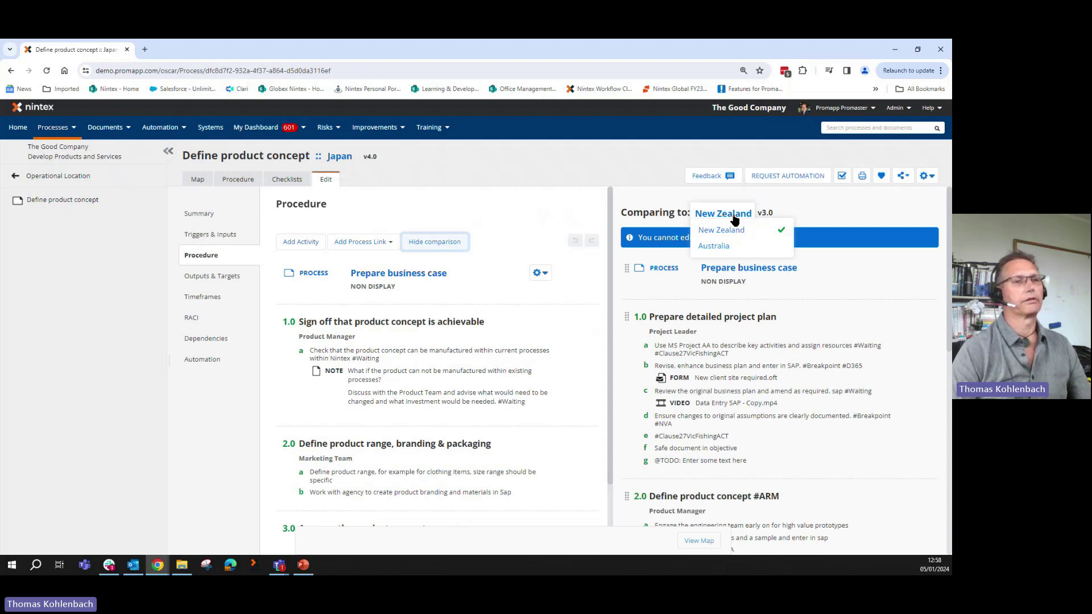
left_click(734, 246)
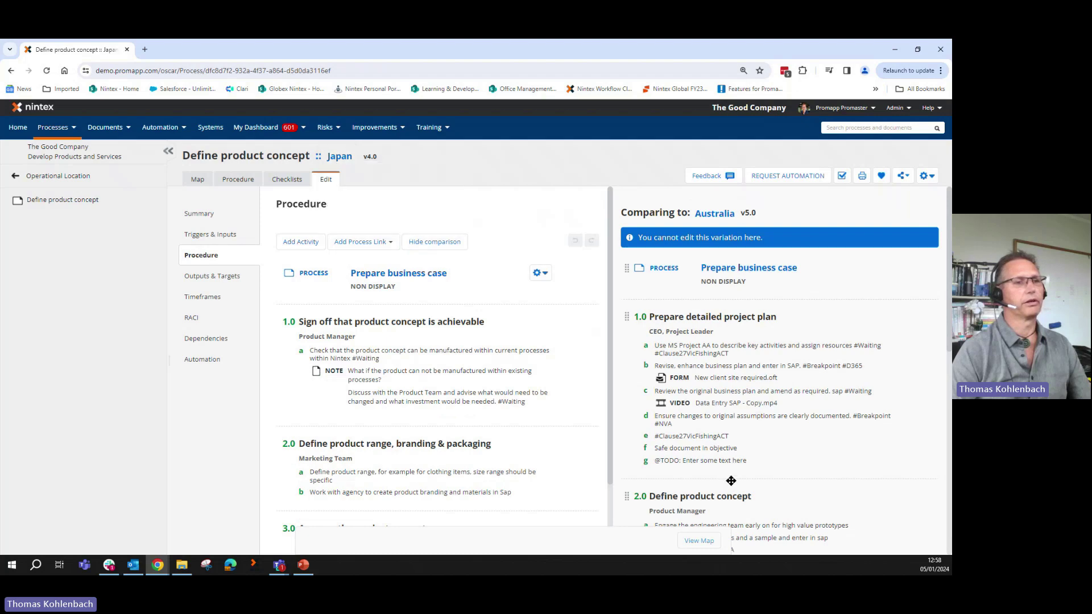
scroll(451, 383, "down", 3)
scroll(732, 488, "down", 1)
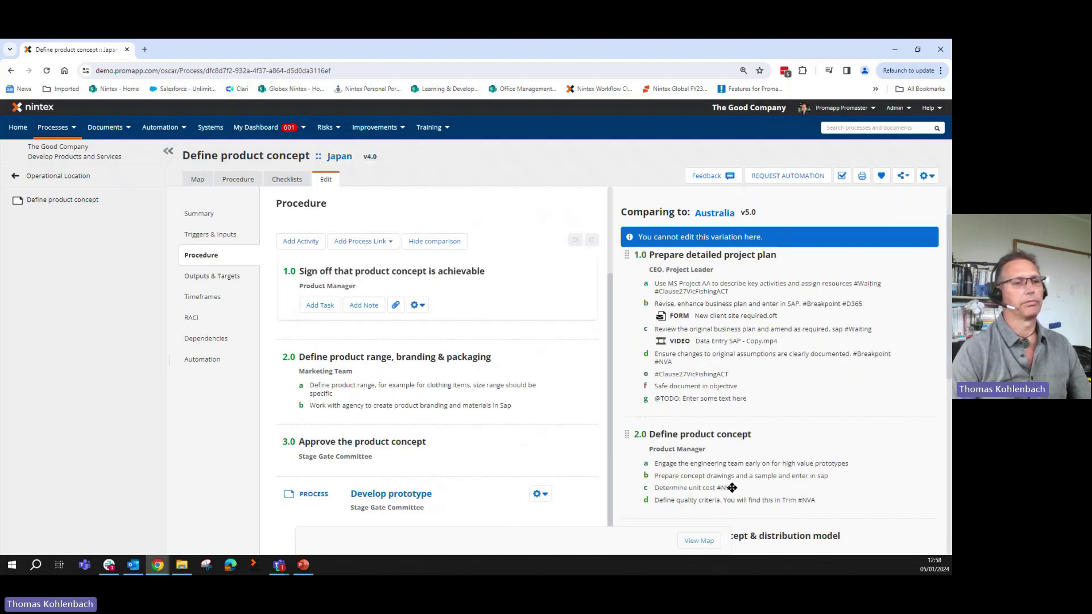
scroll(732, 488, "down", 3)
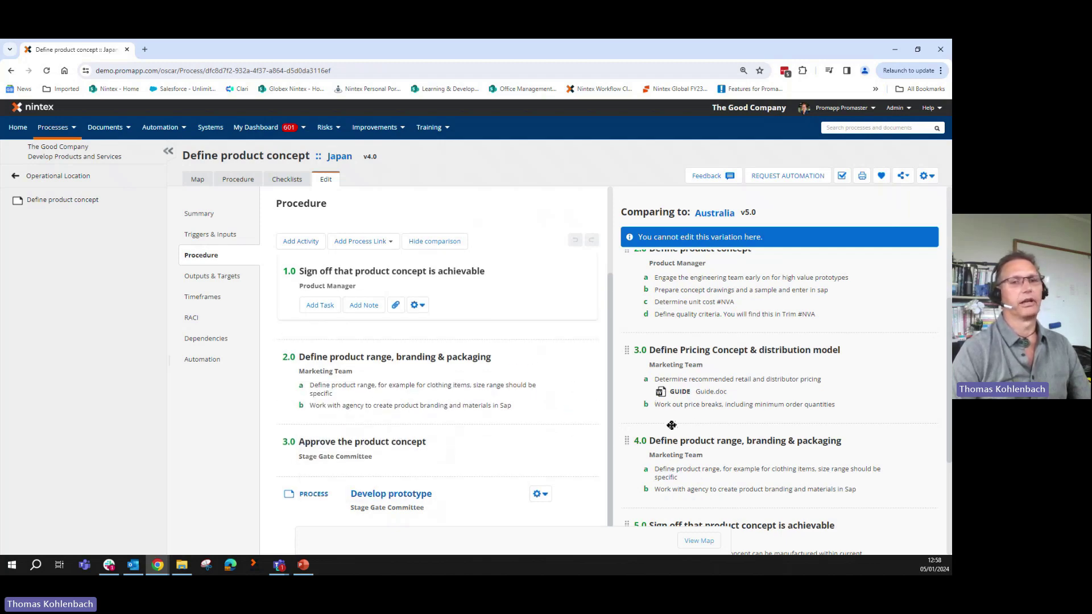
key("alt+Tab")
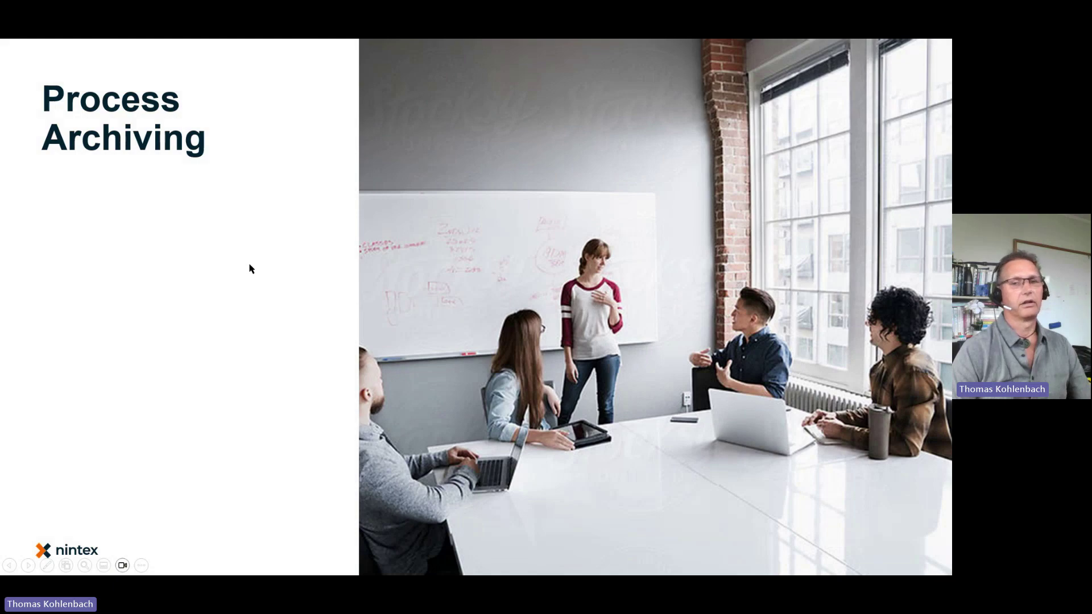
Leave the 'Process Archiving' slide and return to the Japan procedure comparison in the browser
right_click(515, 370)
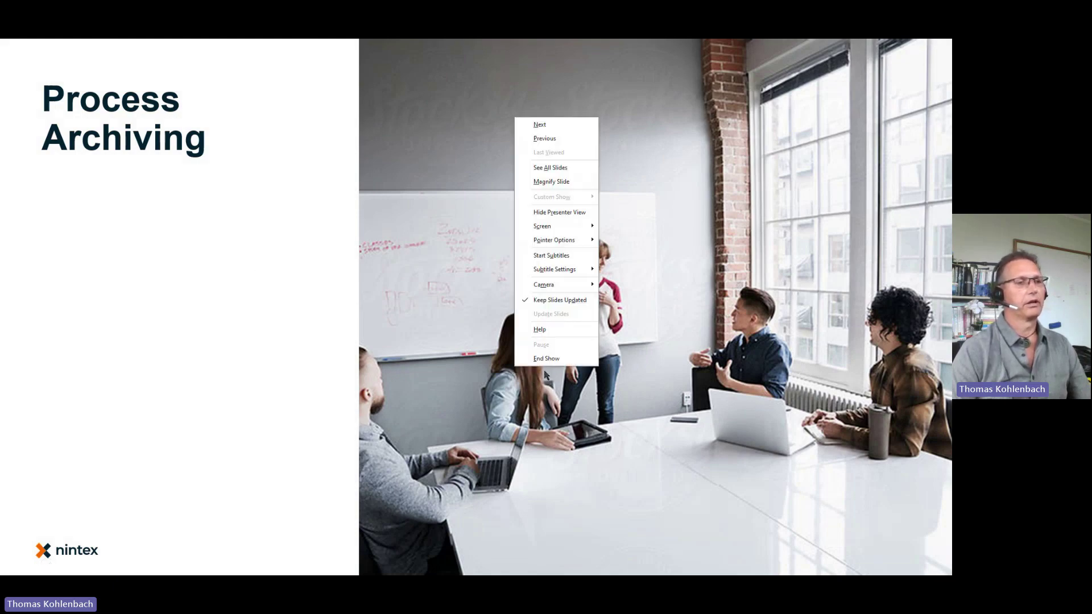
left_click(565, 365)
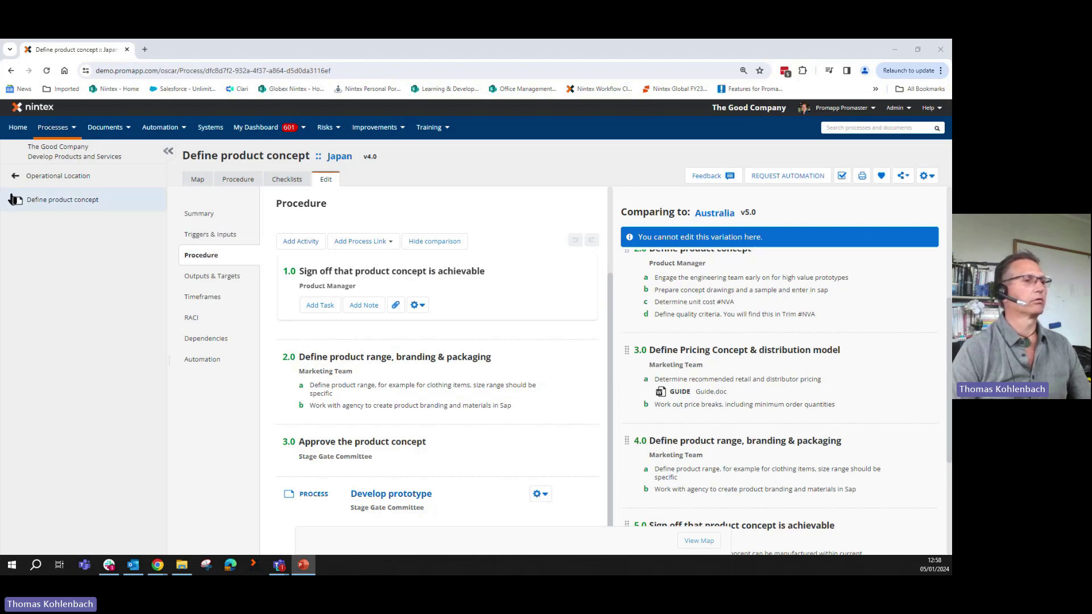
Open the Define product concept process and bring up its process actions menu
left_click(43, 203)
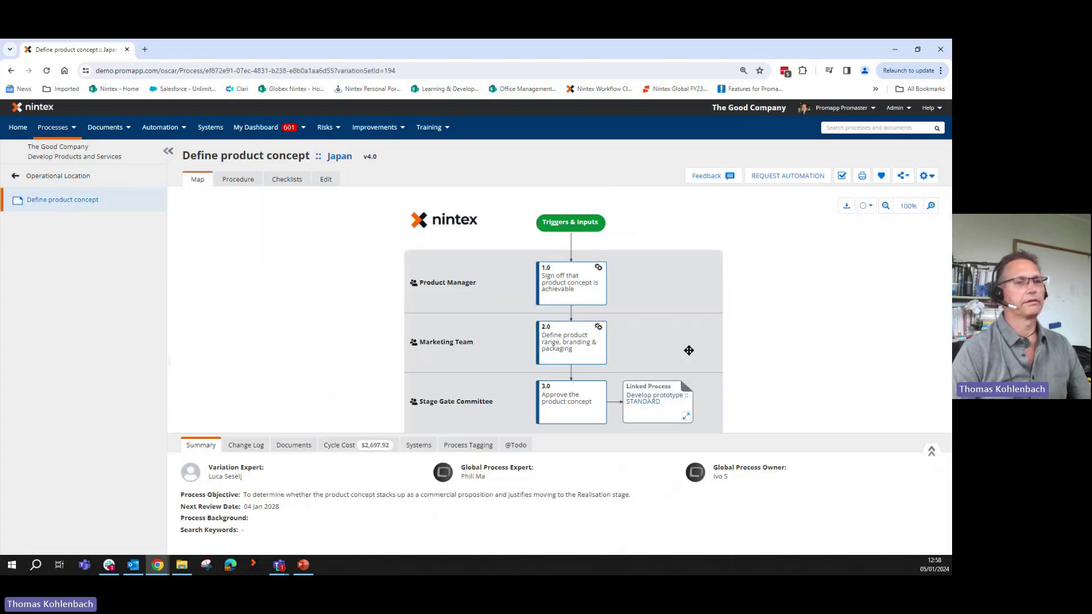
left_click_drag(687, 349, 651, 310)
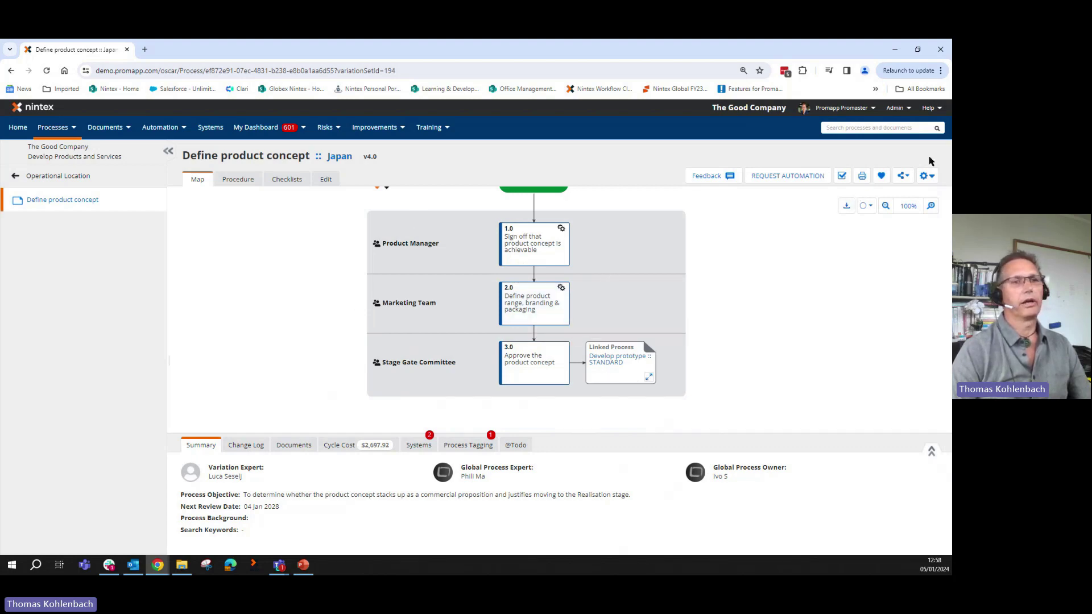
left_click(926, 175)
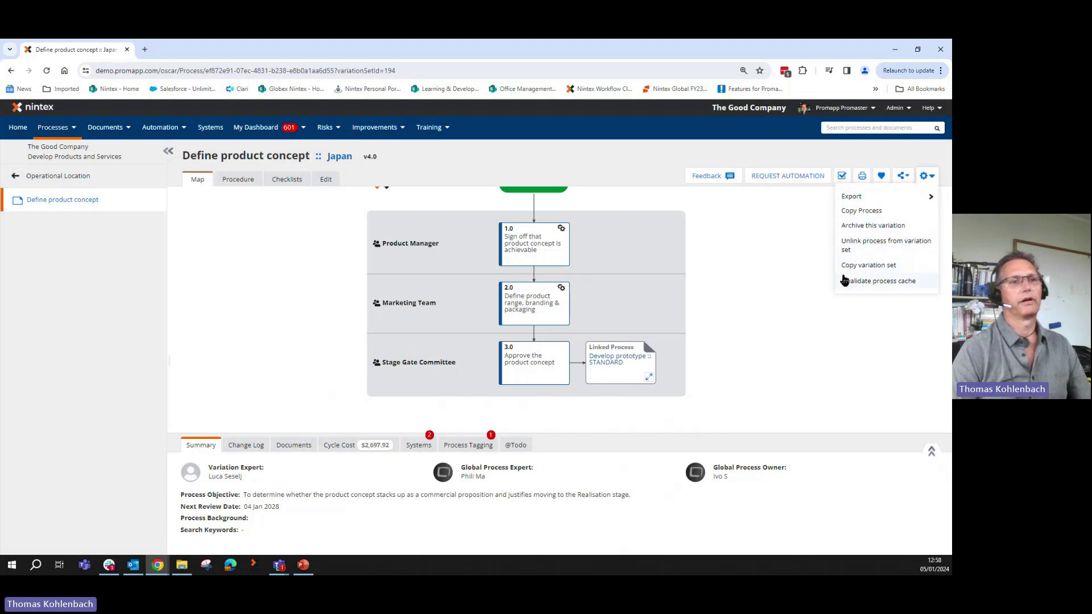
Archive the Japan variation after reviewing affected processes, noting 'ready don't need this anymore'
left_click(854, 226)
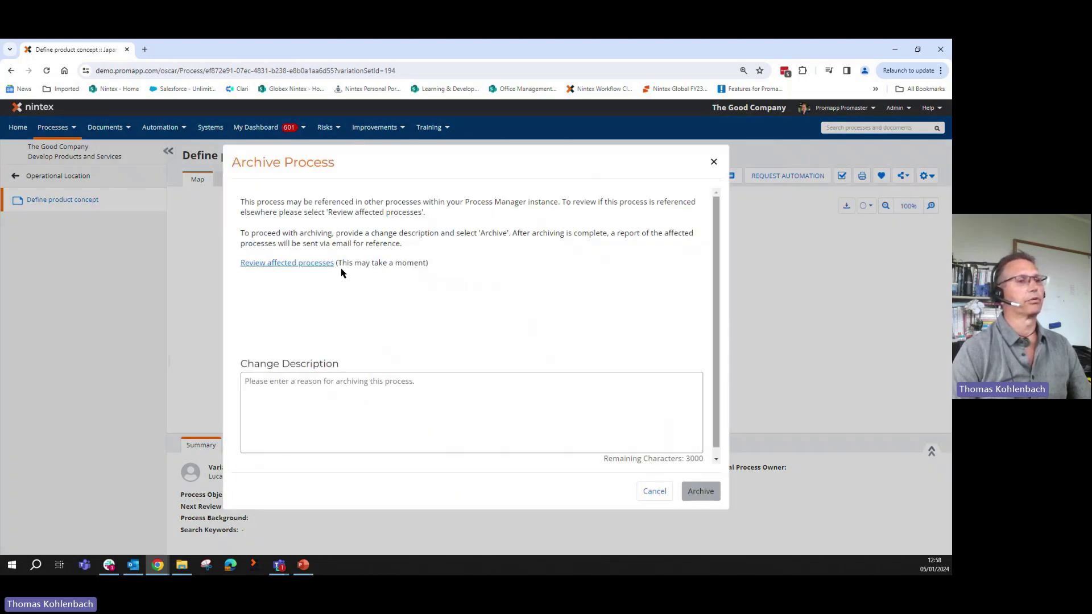
left_click(301, 264)
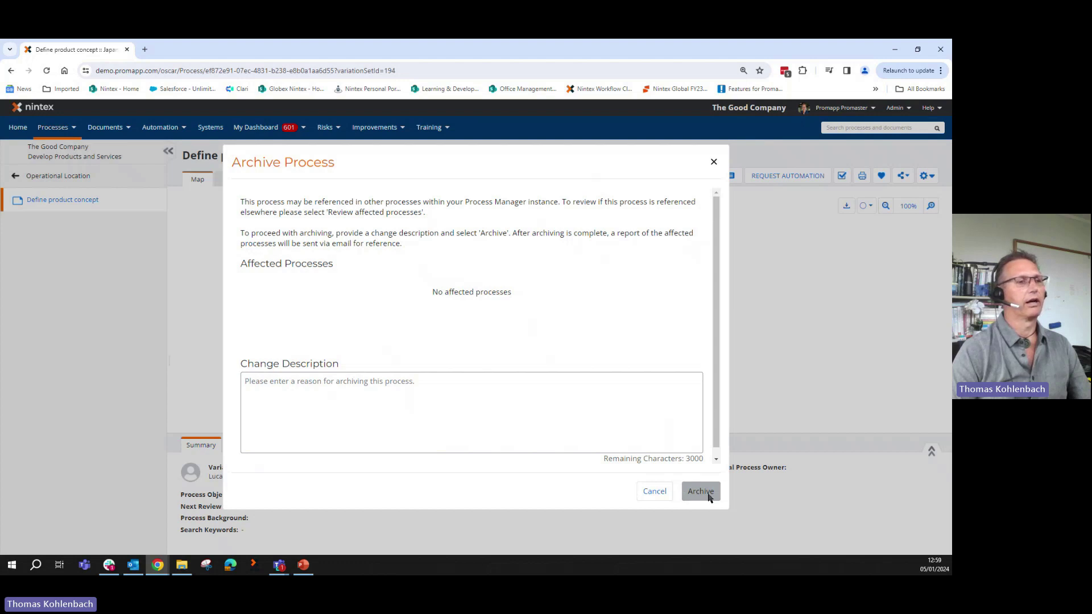
left_click(376, 439)
type("r")
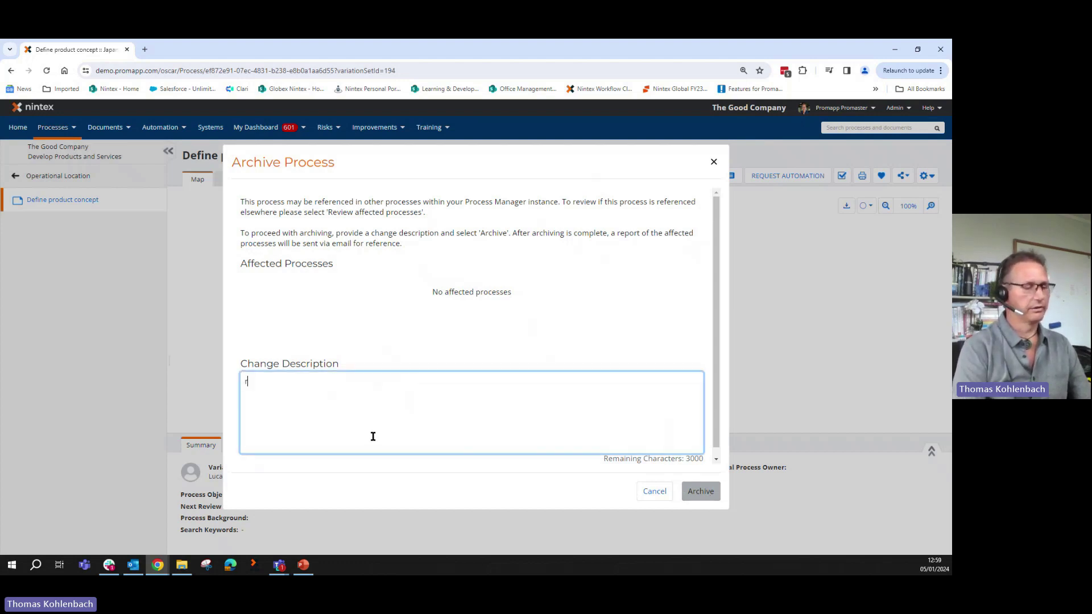
type("eady do")
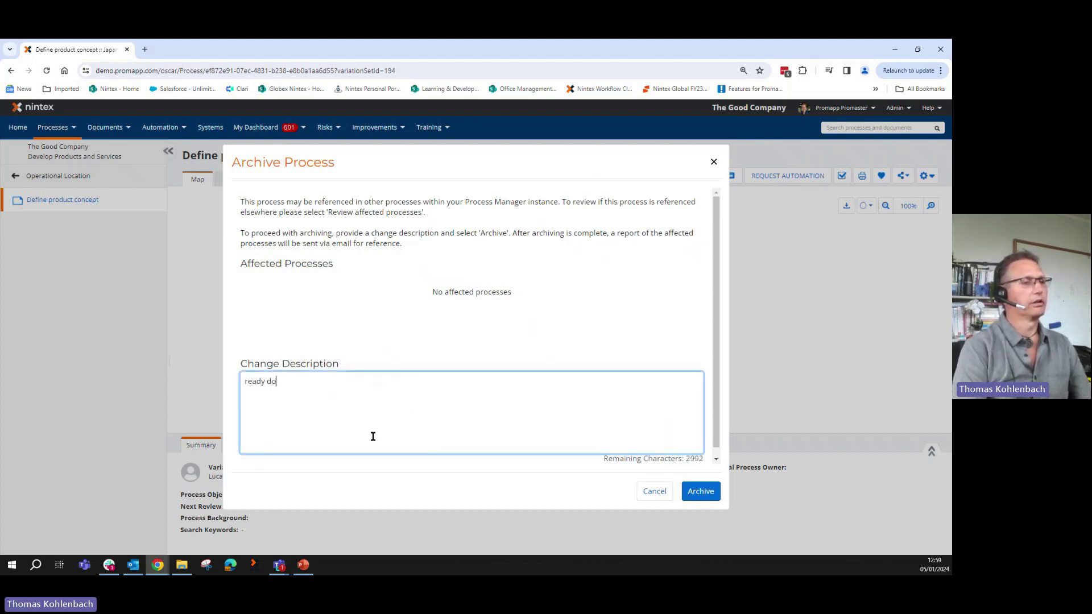
type("n't need t")
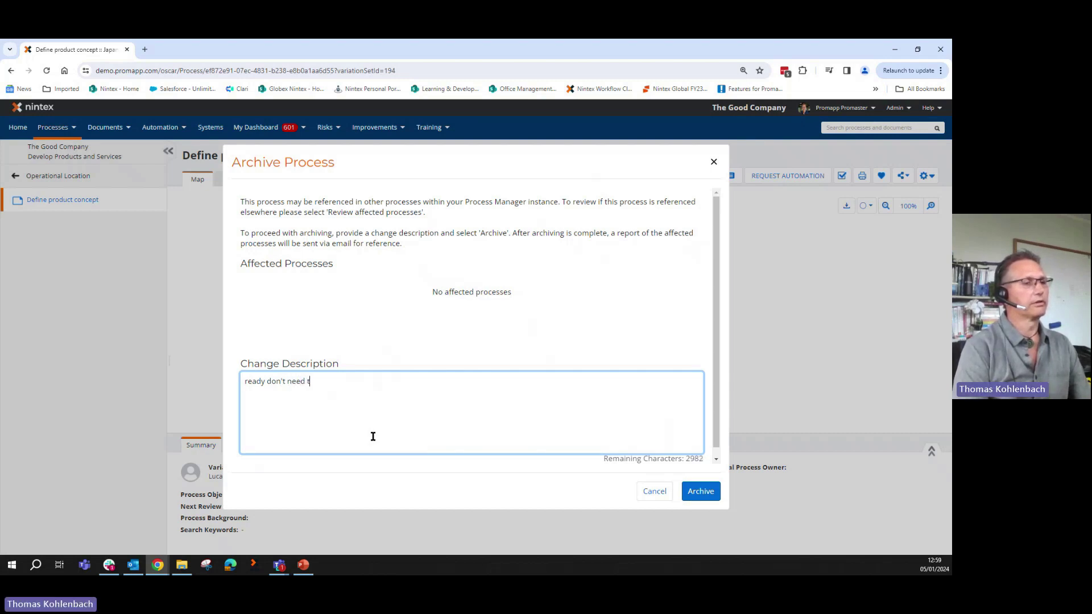
type("his anymore")
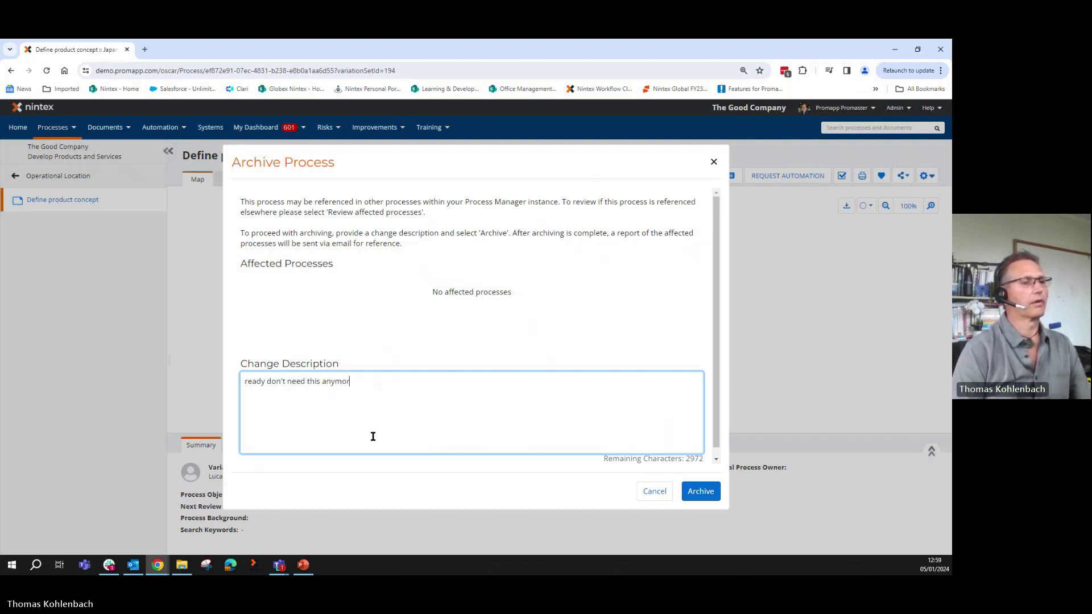
left_click(712, 493)
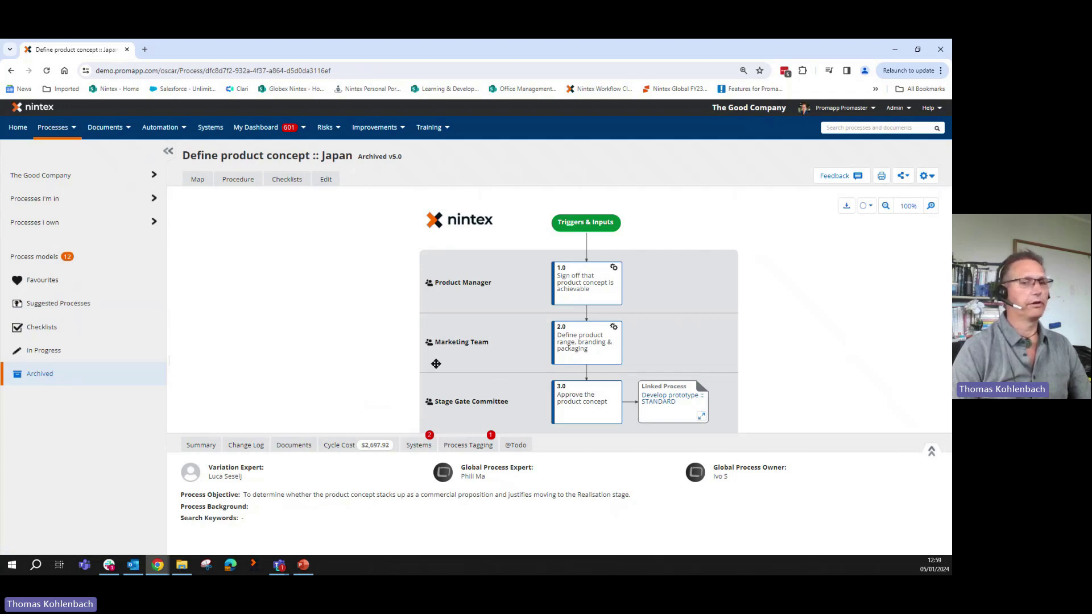
Go back to the Archived process list showing 'Define product concept :: STANDARD'
key("alt+Left")
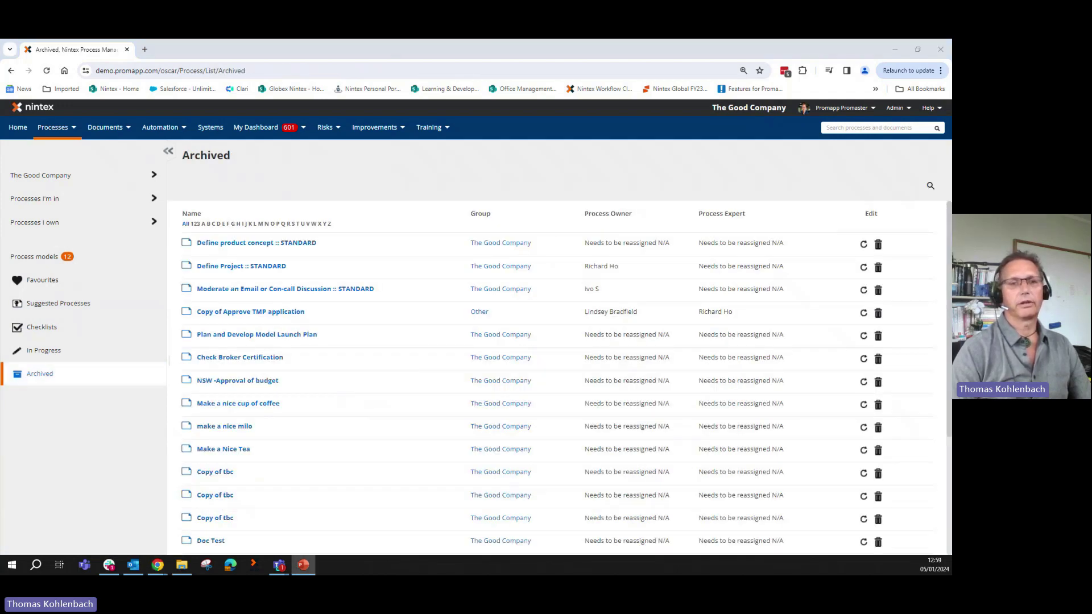